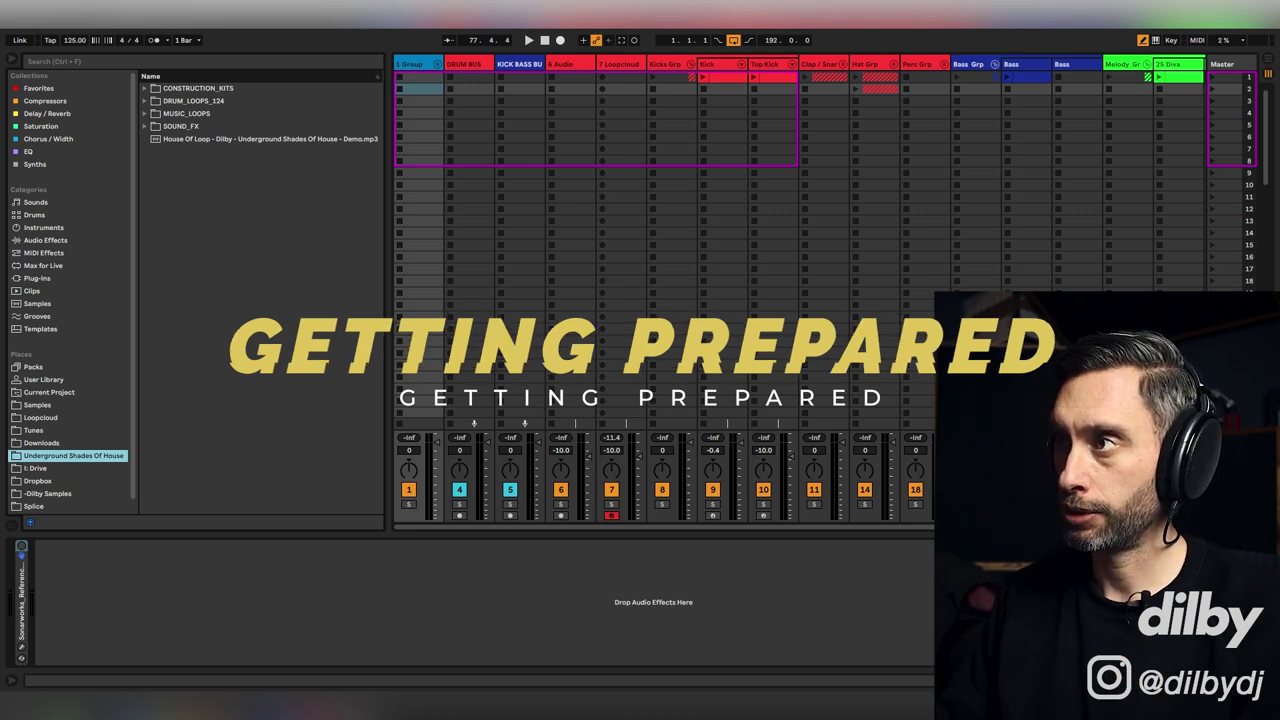
- Switch to Loopcloud and look through the samples saved in the Favourites collection
{"action": "left_click", "coordinate": [721, 67]}
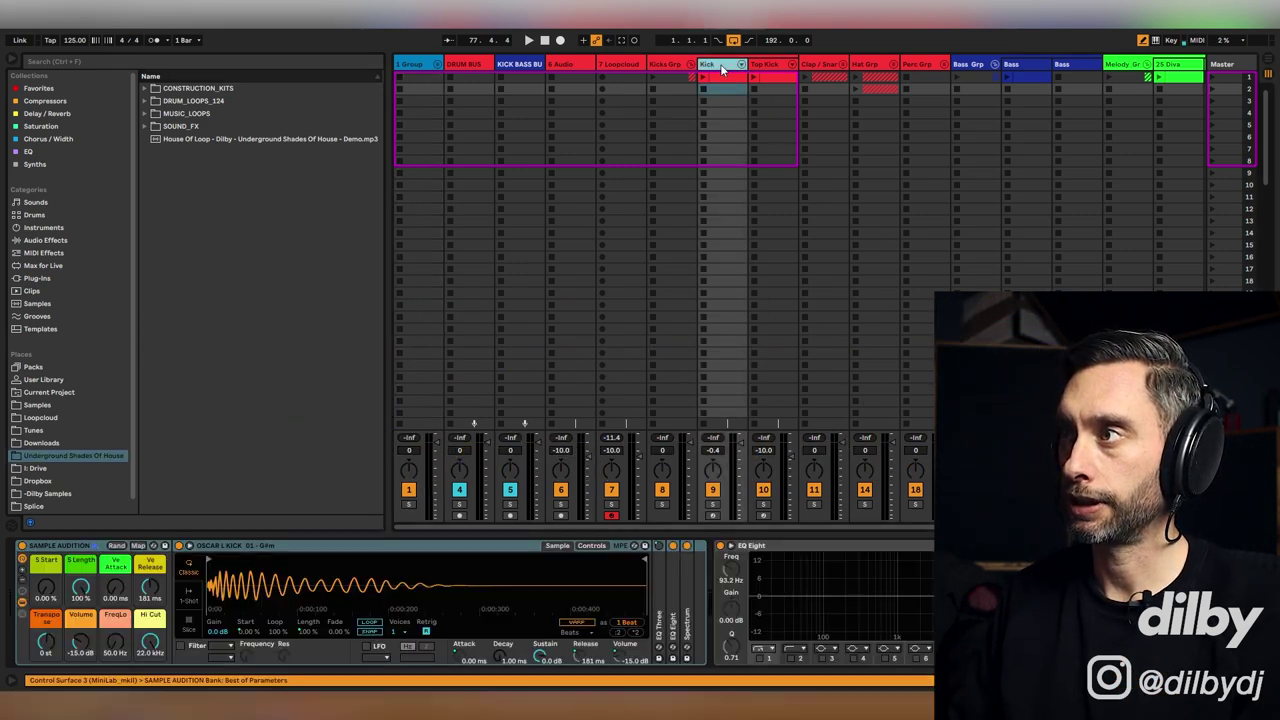
{"action": "left_click", "coordinate": [95, 546]}
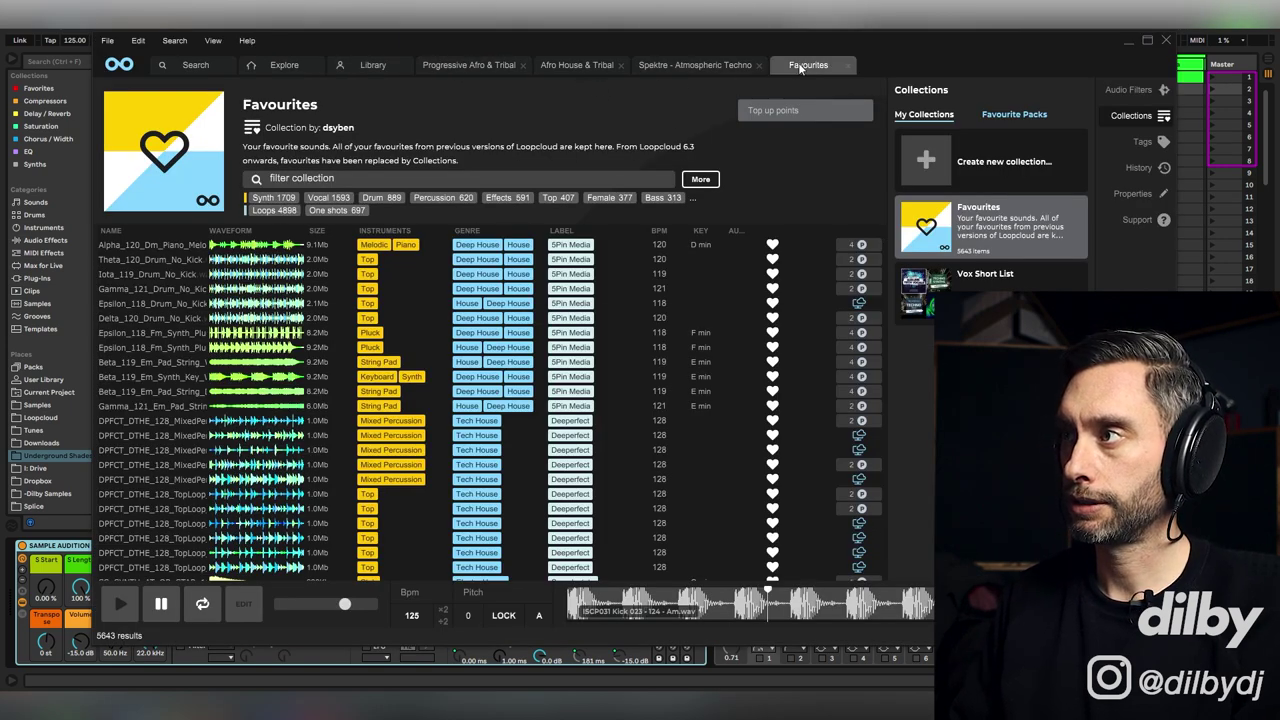
{"action": "scroll", "coordinate": [518, 349], "scroll_direction": "down", "scroll_amount": 4}
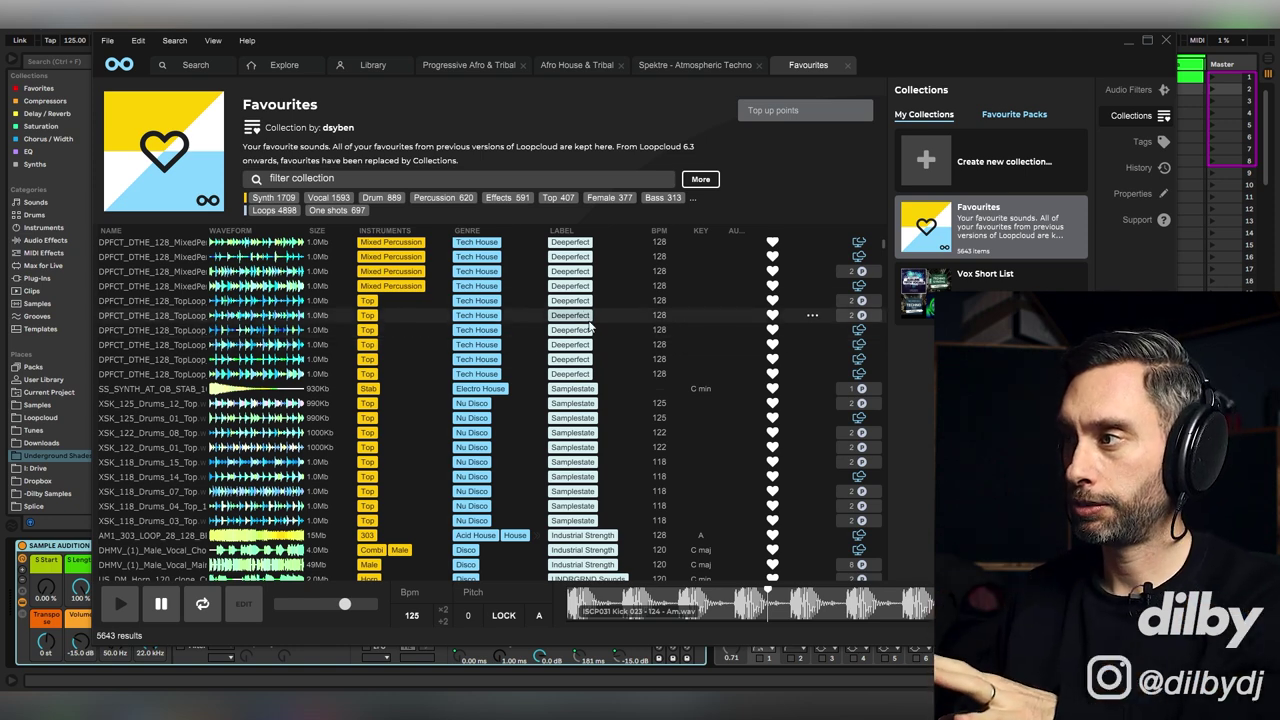
{"action": "scroll", "coordinate": [605, 362], "scroll_direction": "down", "scroll_amount": 10}
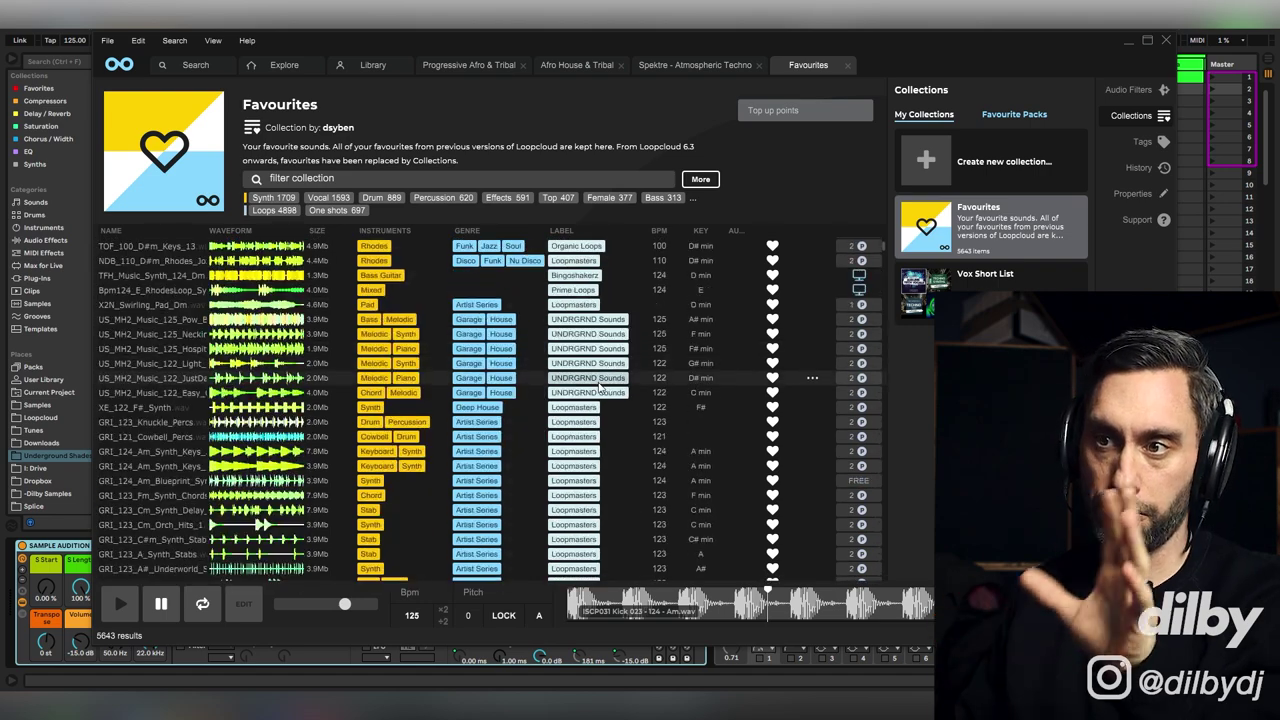
{"action": "scroll", "coordinate": [530, 398], "scroll_direction": "down", "scroll_amount": 5}
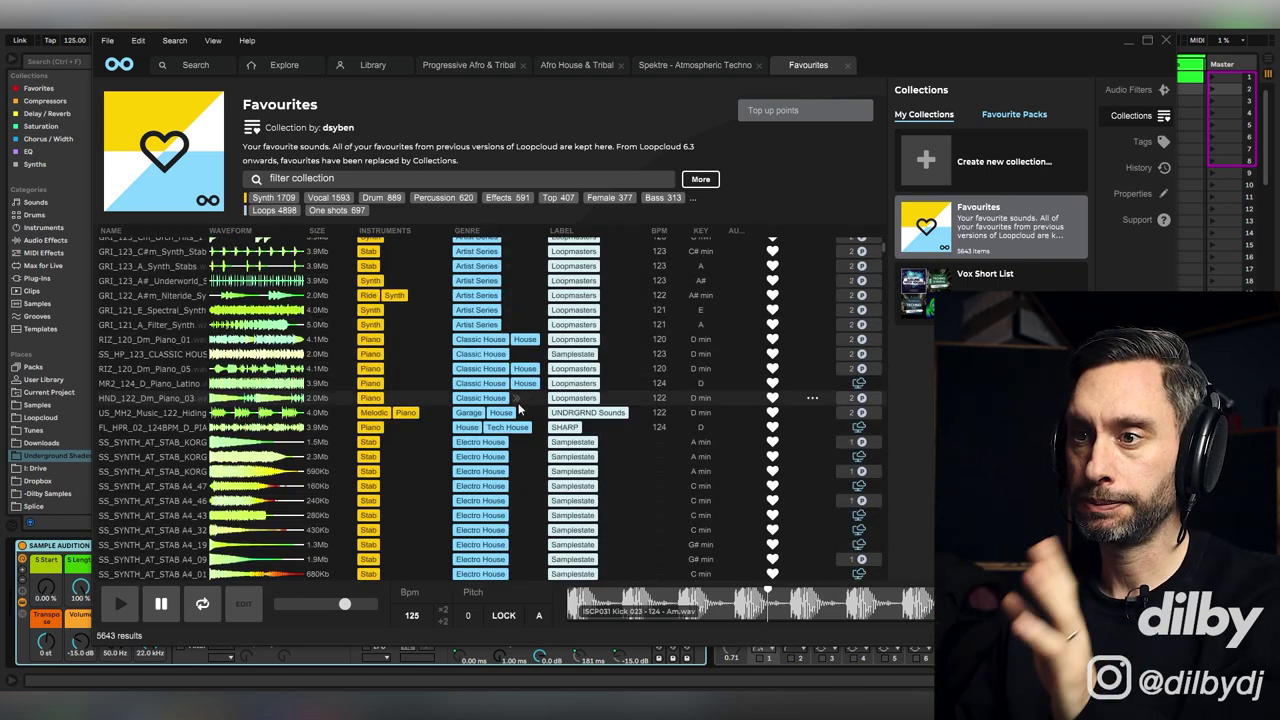
{"action": "scroll", "coordinate": [522, 360], "scroll_direction": "down", "scroll_amount": 10}
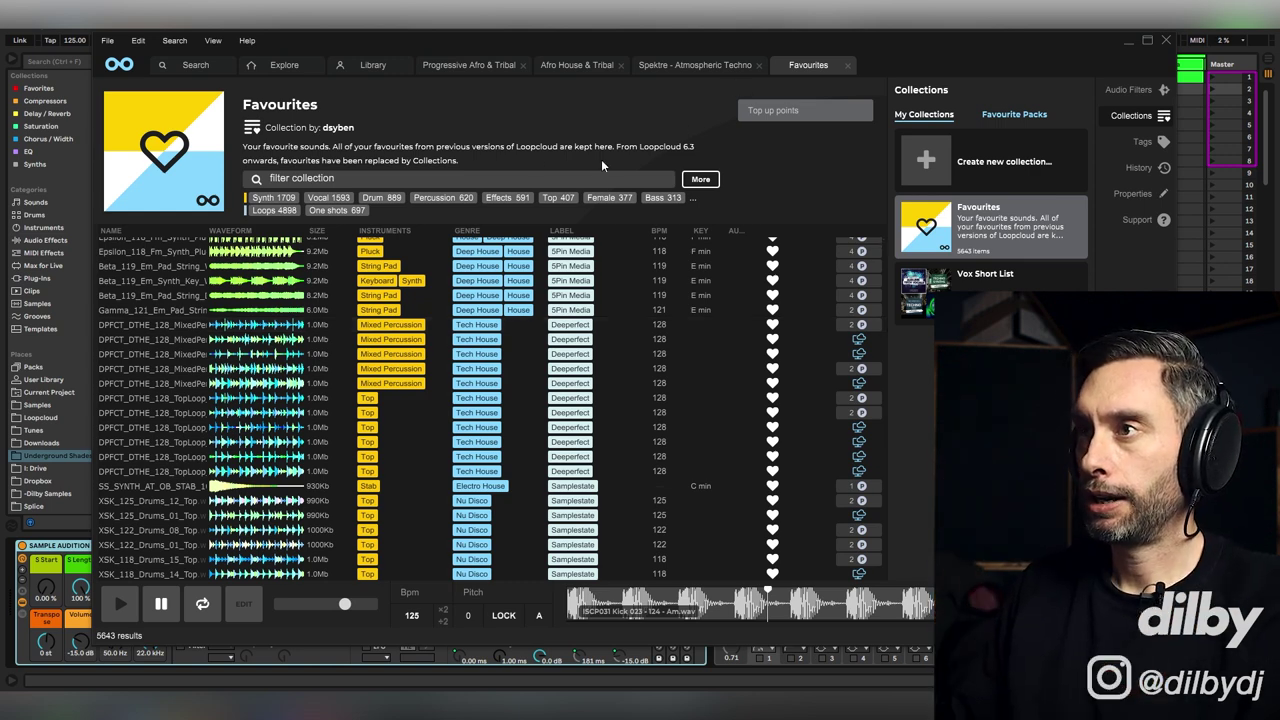
- View the Progressive Afro & Tribal, Afro House & Tribal and Spektre - Atmospheric Techno sample packs
{"action": "left_click", "coordinate": [478, 65]}
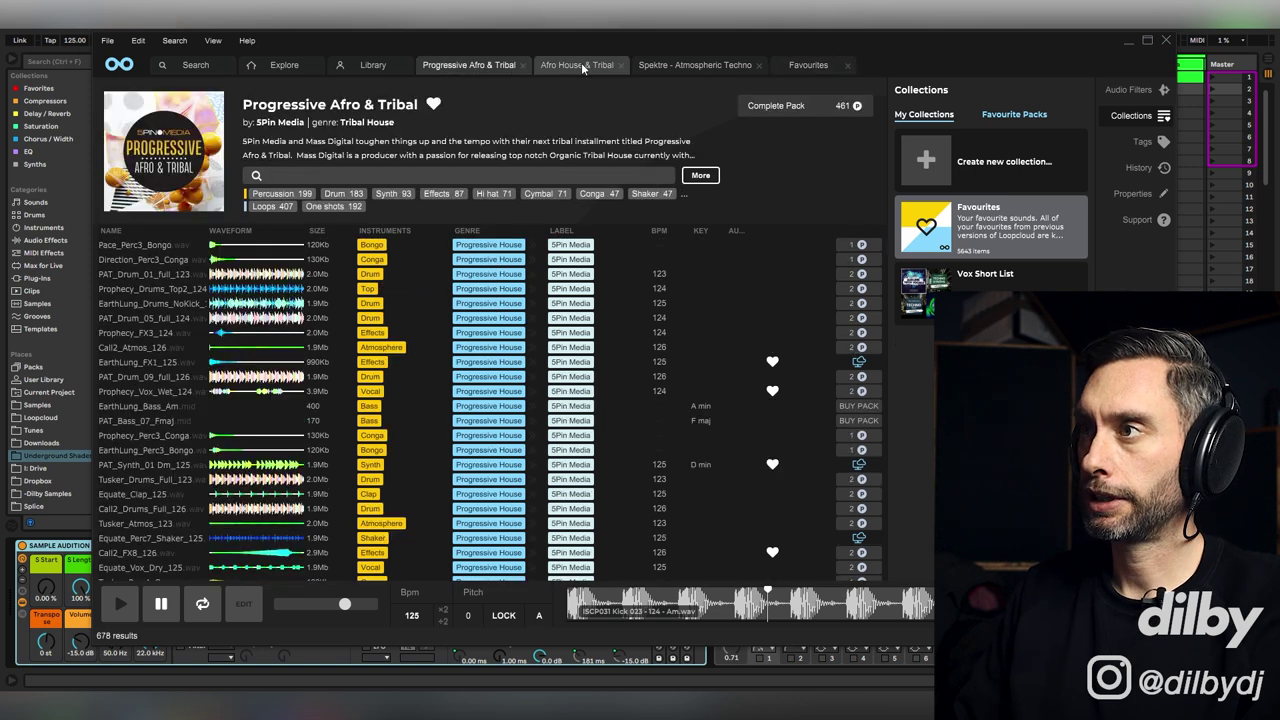
{"action": "left_click", "coordinate": [581, 62]}
{"action": "left_click", "coordinate": [481, 63]}
{"action": "left_click", "coordinate": [569, 66]}
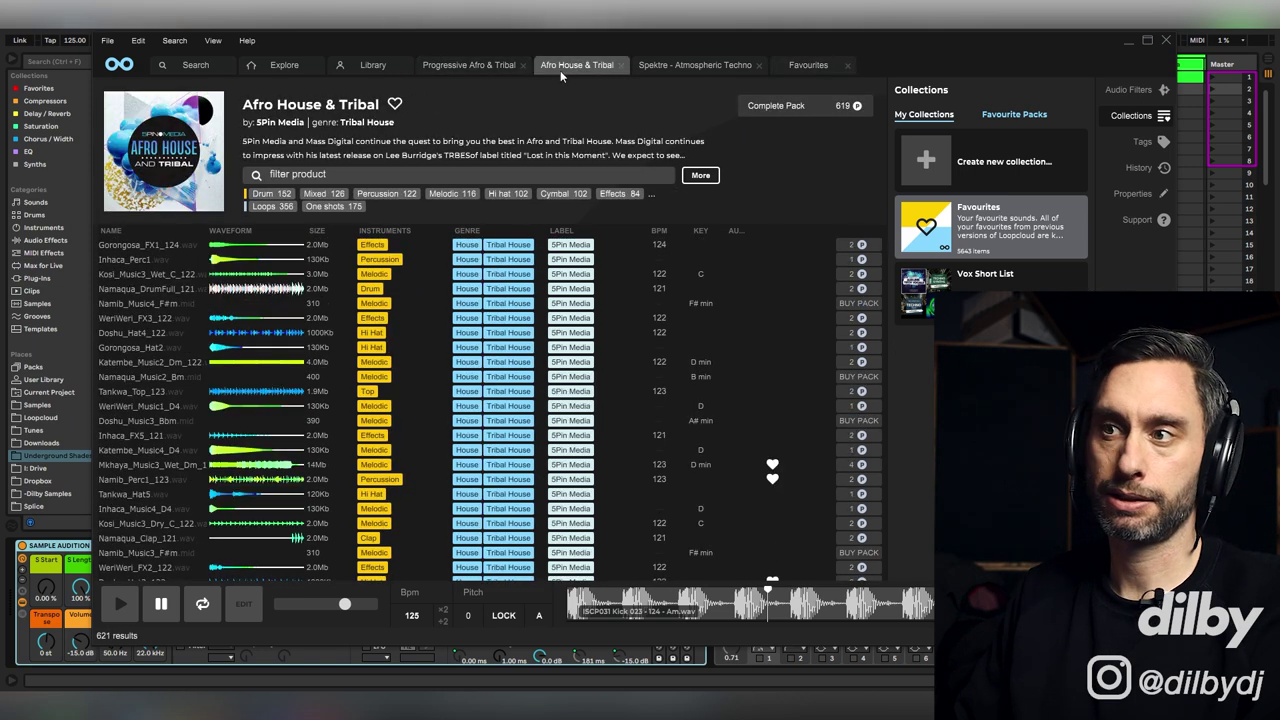
{"action": "left_click", "coordinate": [684, 62]}
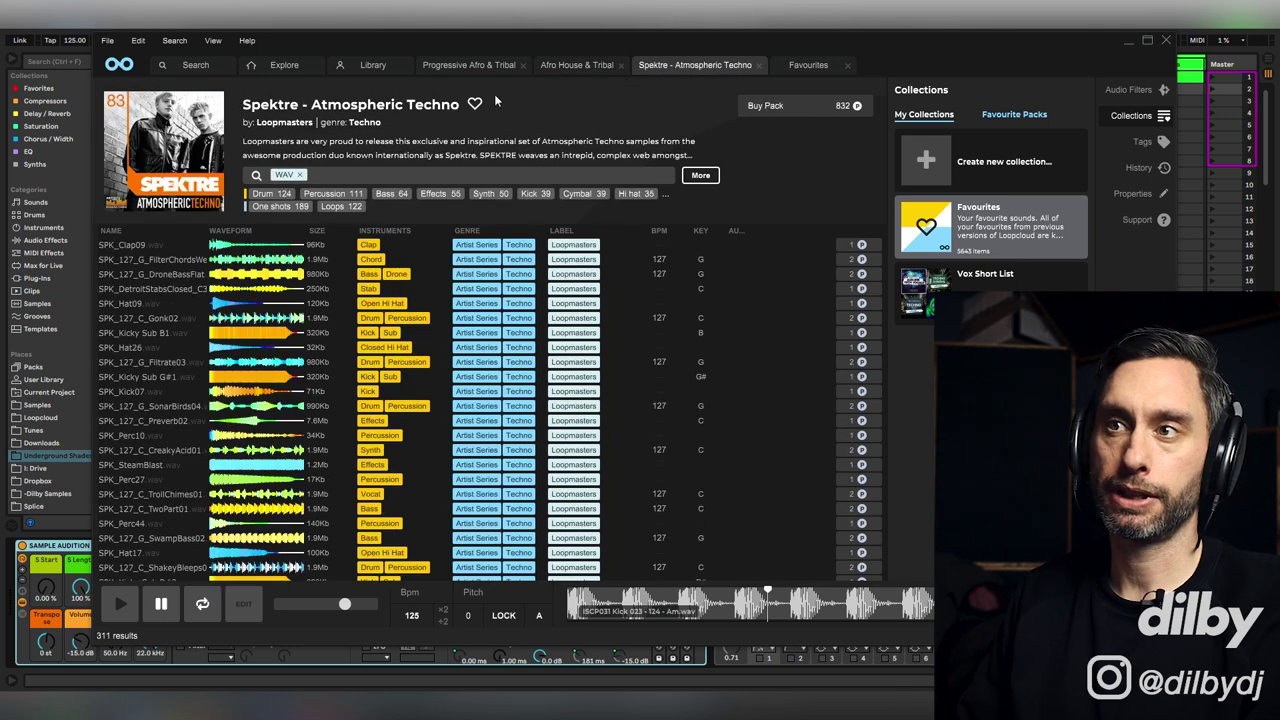
{"action": "mouse_move", "coordinate": [203, 140]}
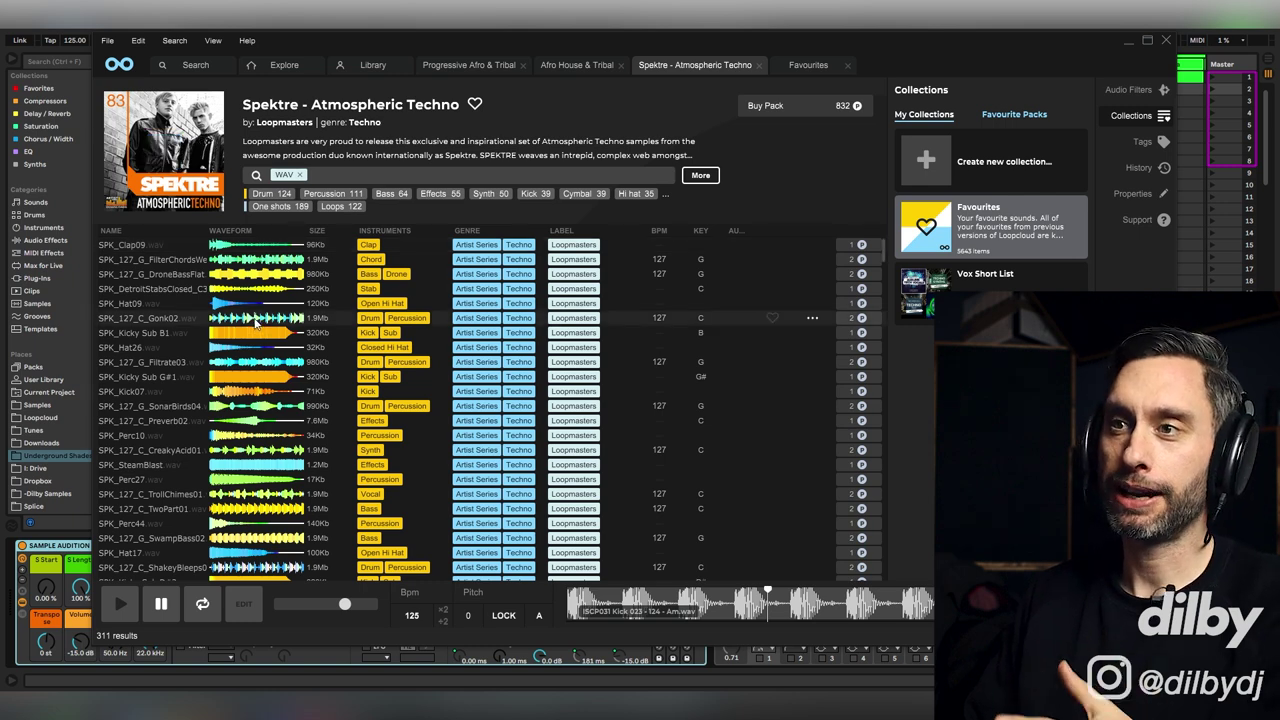
- Go to the Kicks folder of the Insert Coin pack in the library and audition kick loops 002 to 004
{"action": "left_click", "coordinate": [373, 64]}
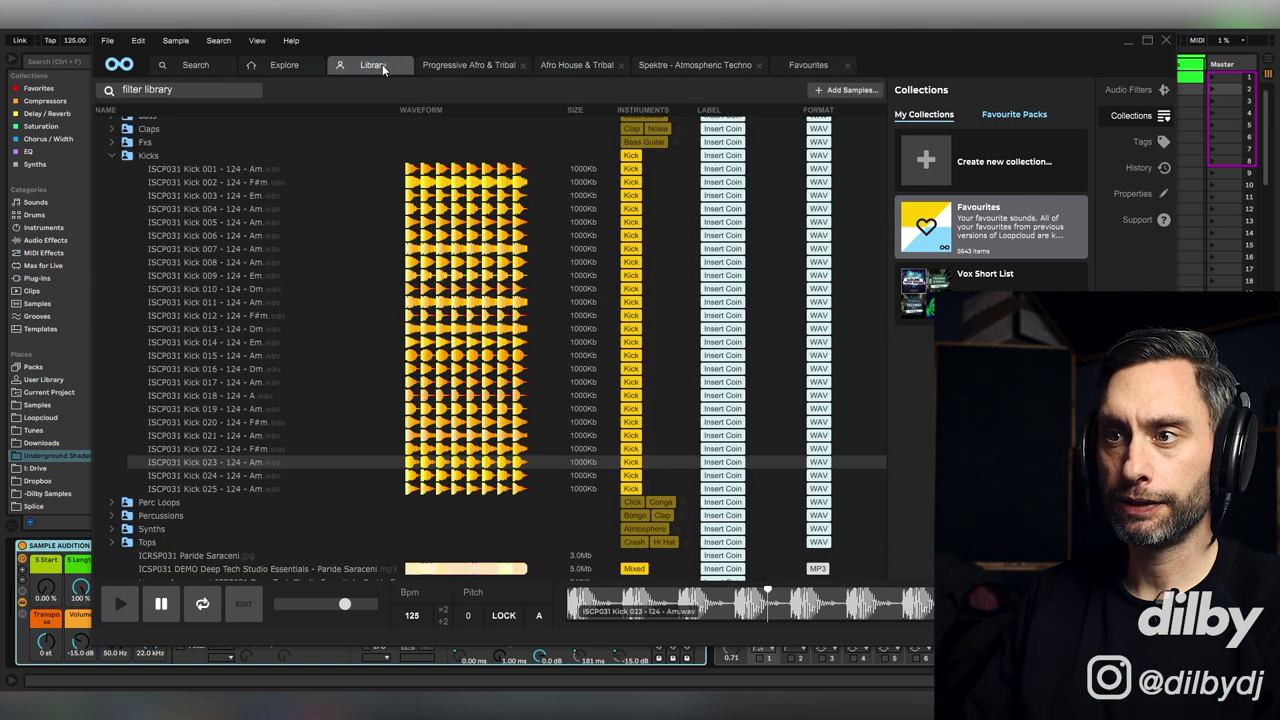
{"action": "scroll", "coordinate": [250, 212], "scroll_direction": "up", "scroll_amount": 3}
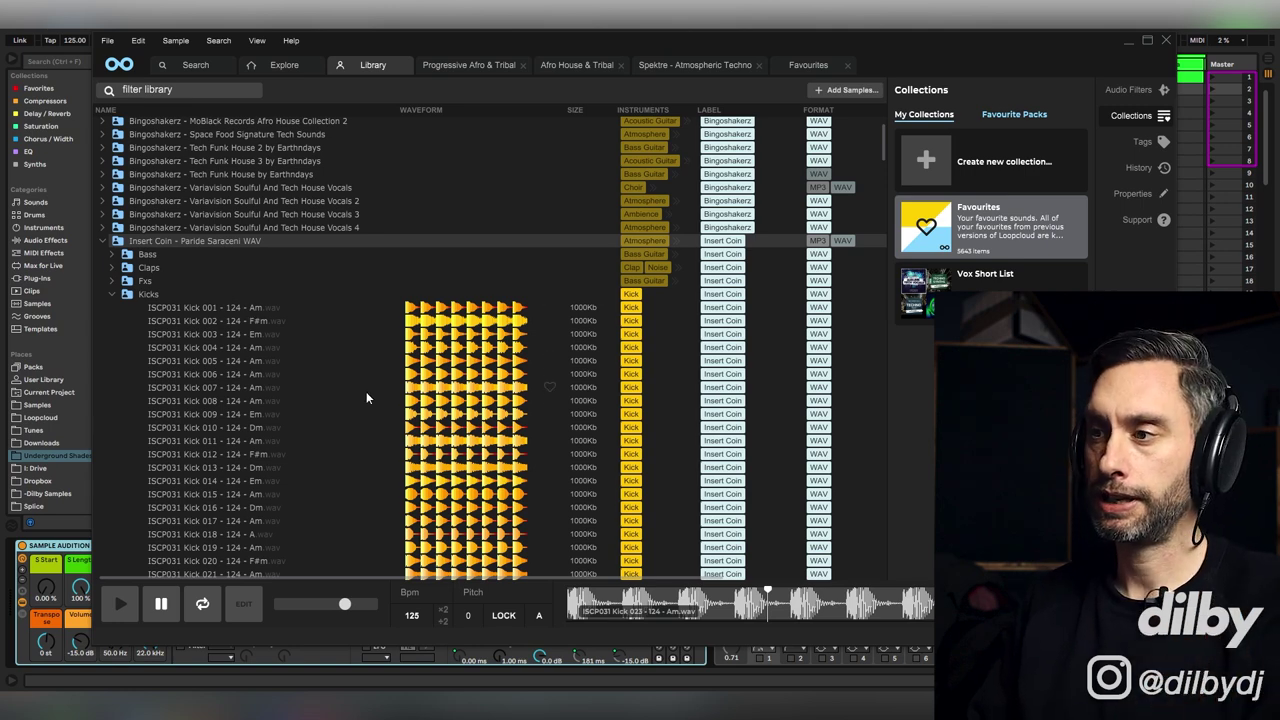
{"action": "key", "text": "Down"}
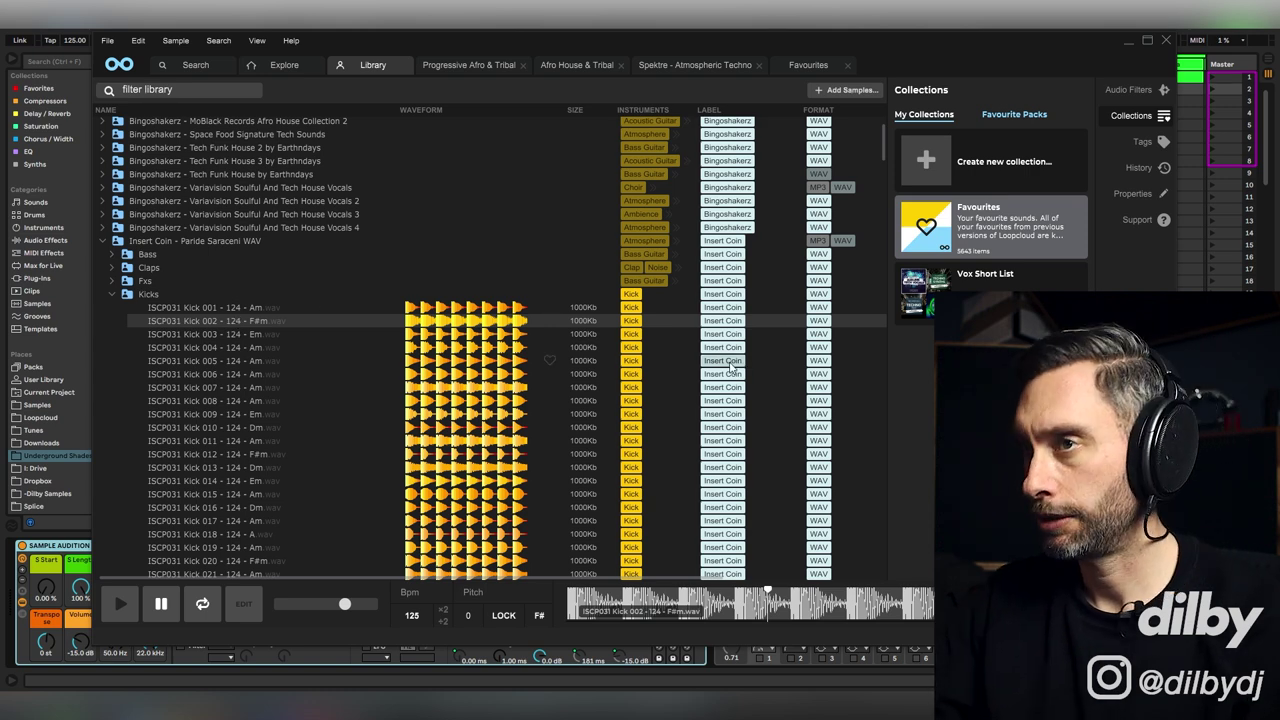
{"action": "key", "text": "space"}
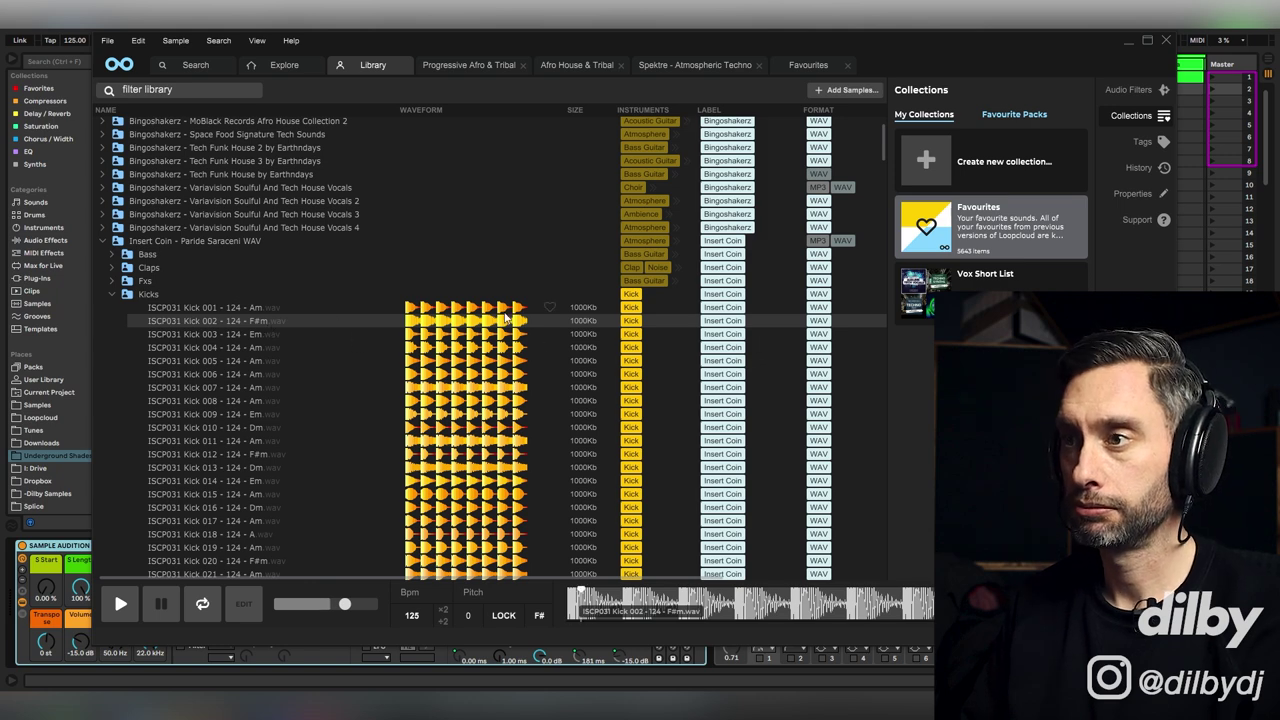
{"action": "key", "text": "Down"}
{"action": "key", "text": "Down"}
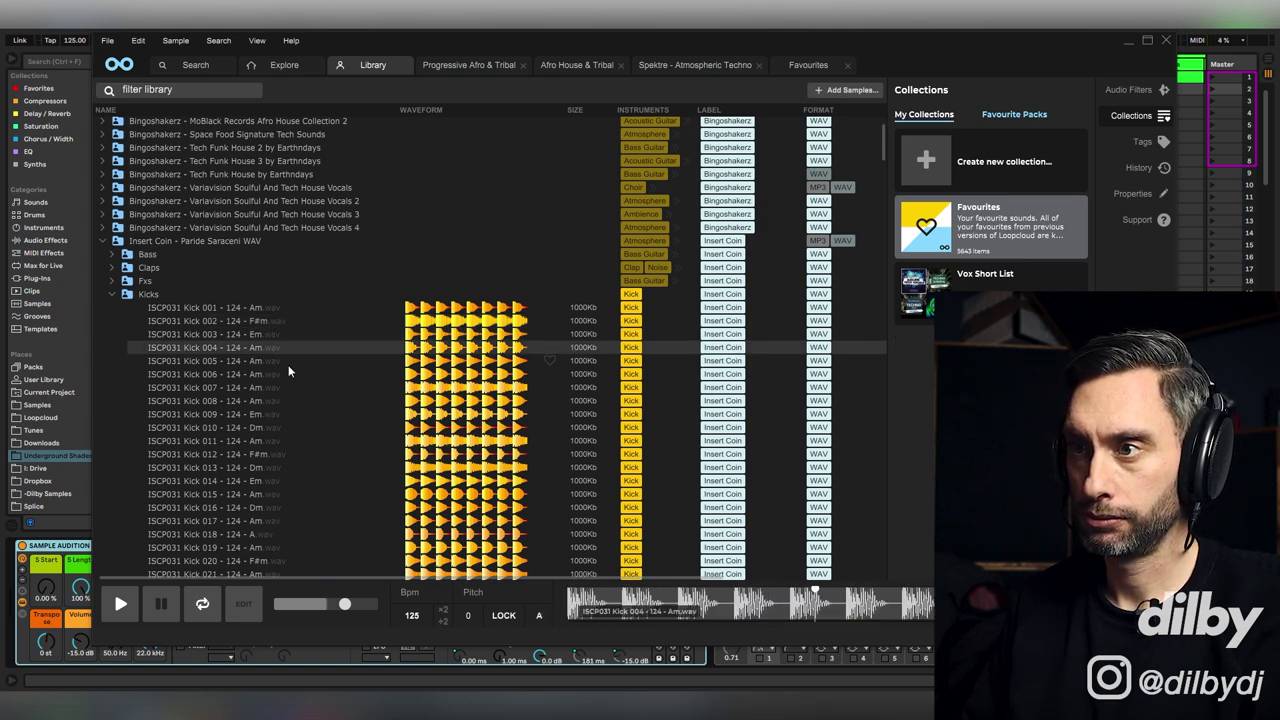
{"action": "key", "text": "Down"}
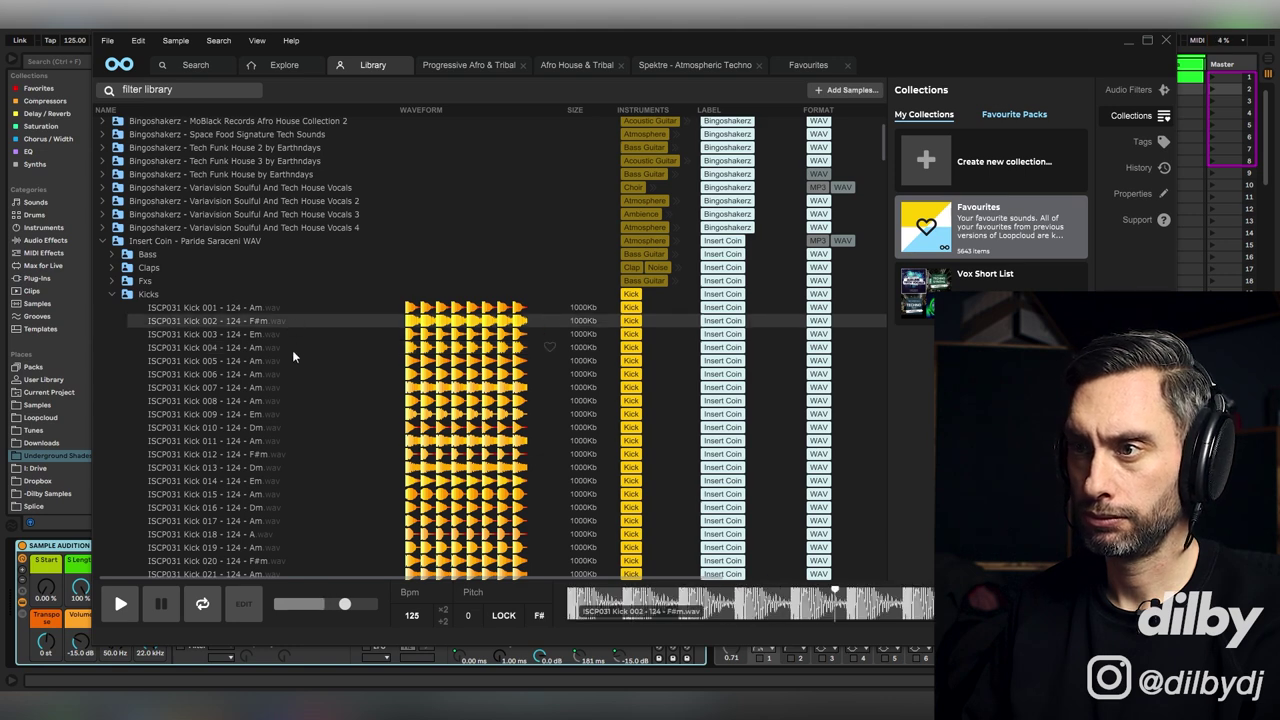
- Audition the Insert Coin kick loops 005 to 011, comparing them with kick 002
{"action": "left_click", "coordinate": [294, 361]}
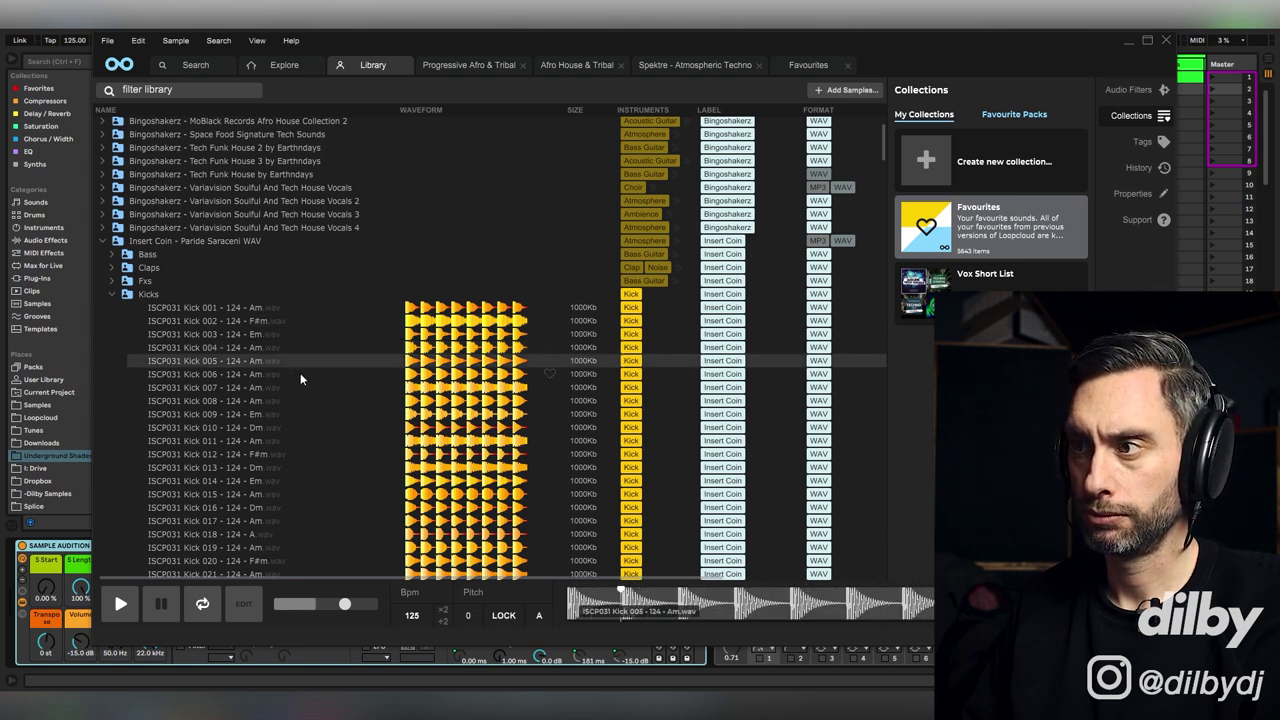
{"action": "left_click", "coordinate": [300, 373]}
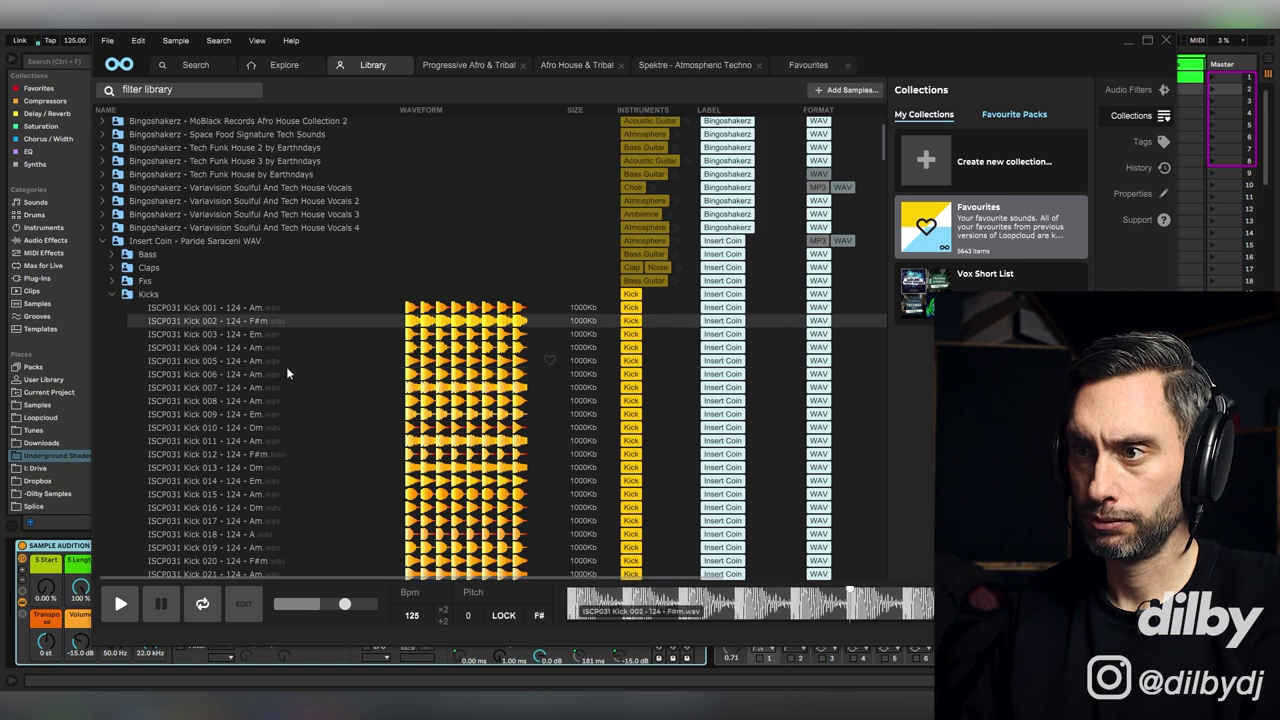
{"action": "left_click", "coordinate": [284, 387]}
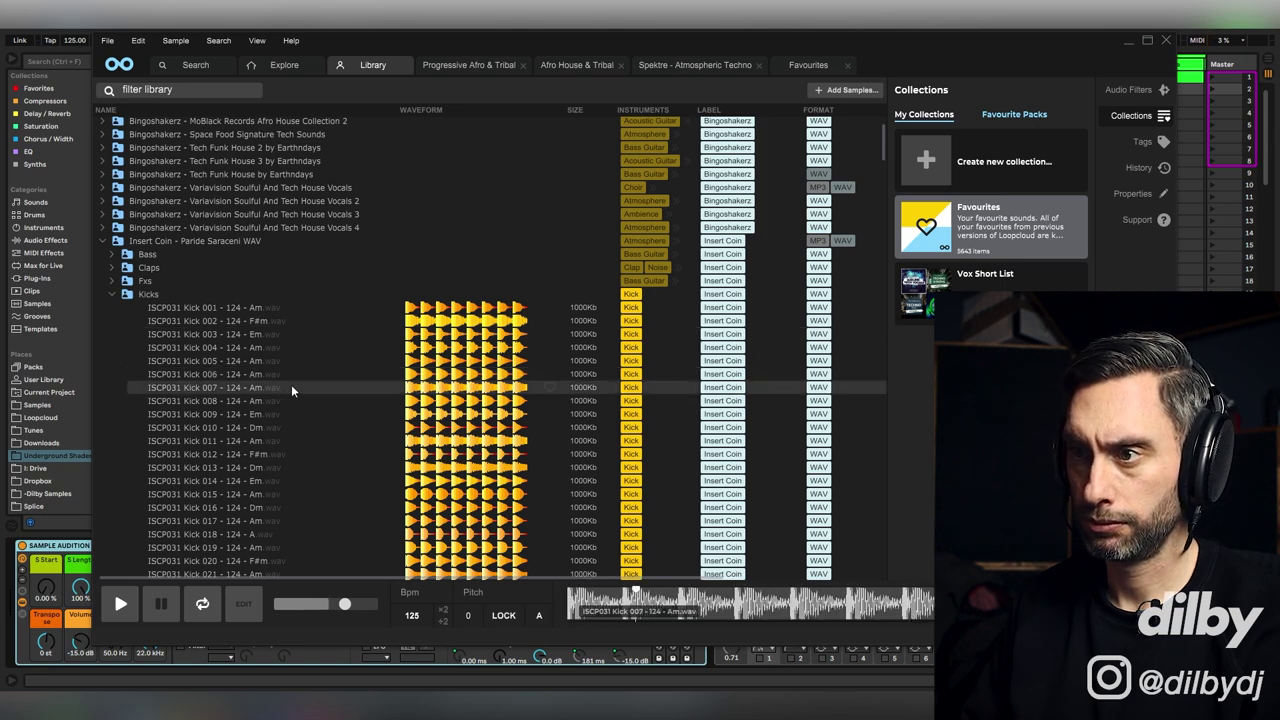
{"action": "left_click", "coordinate": [280, 401]}
{"action": "left_click", "coordinate": [284, 412]}
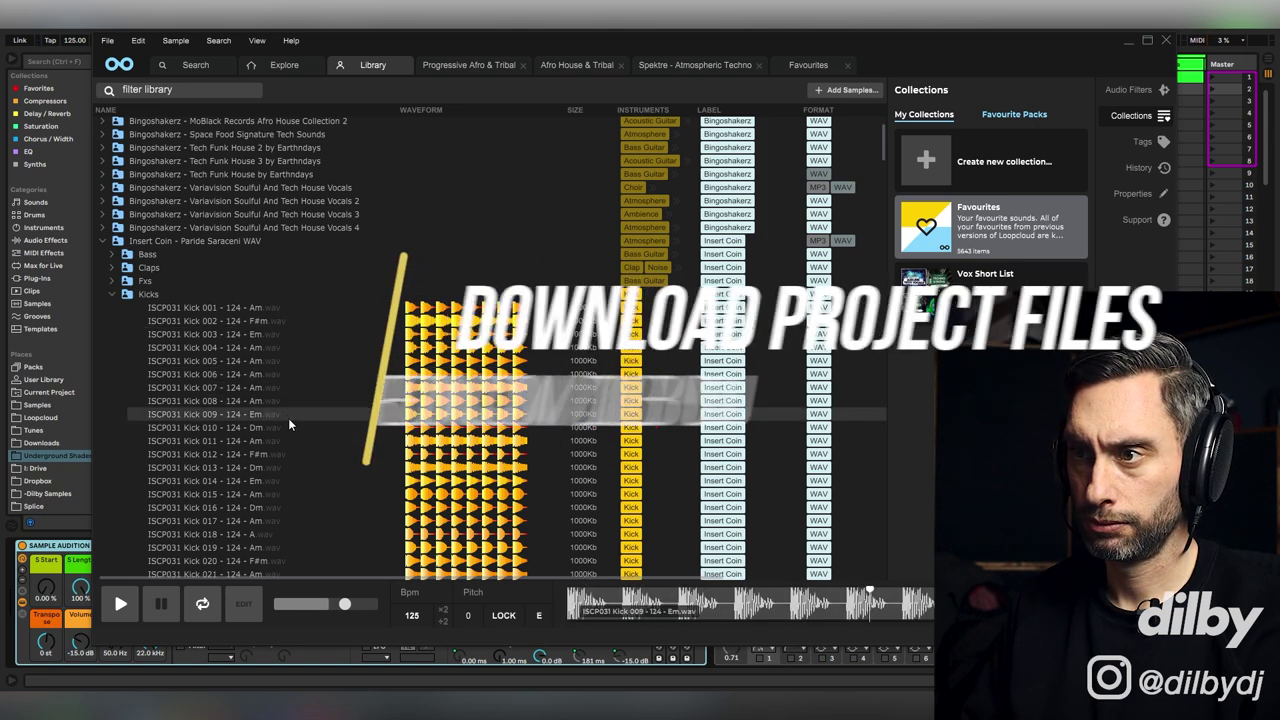
{"action": "left_click", "coordinate": [292, 428]}
{"action": "left_click", "coordinate": [297, 441]}
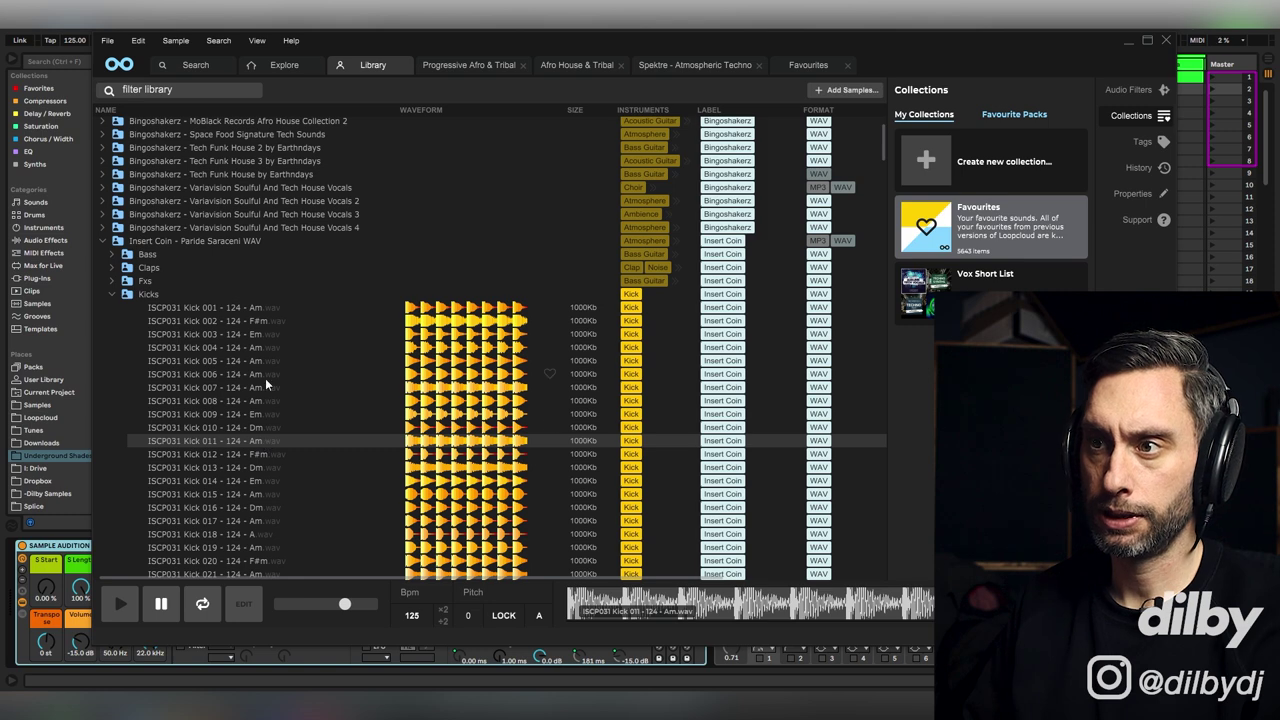
- Load the ISCP031 Kick 002 - 124 - F#m loop into the first slot of Live's audio track after Top Kick, and launch it
{"action": "left_click", "coordinate": [269, 321]}
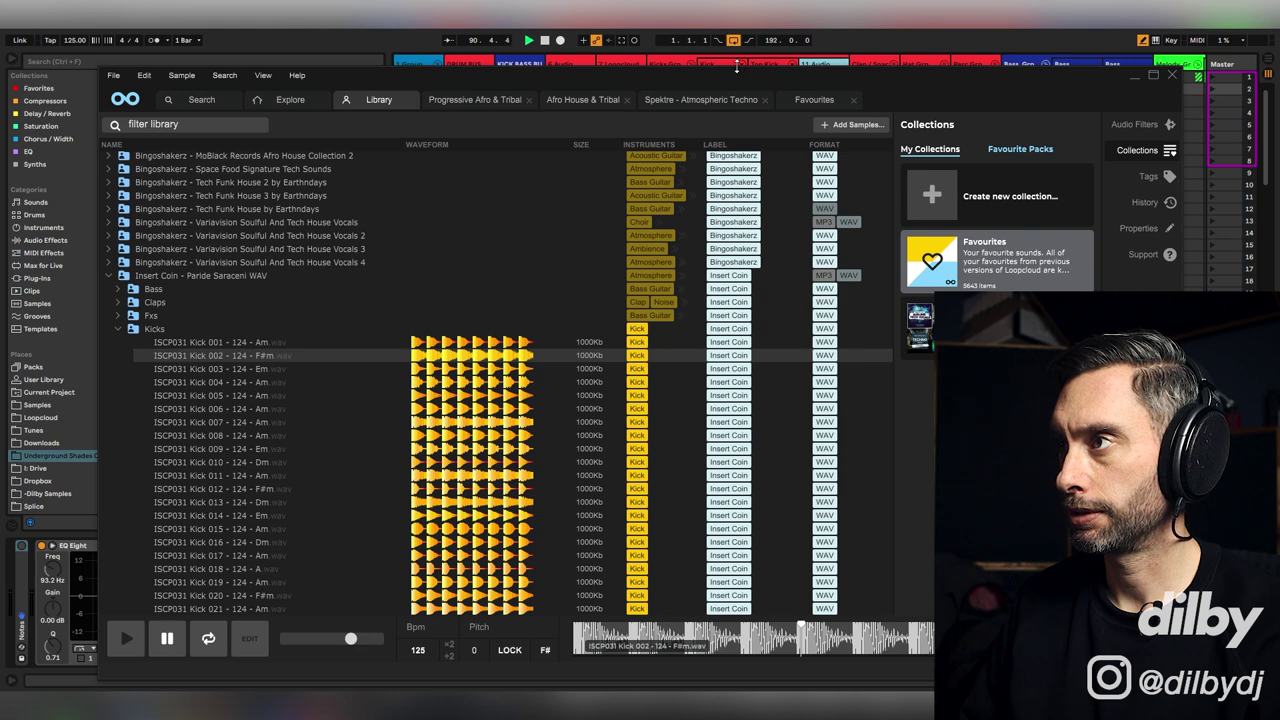
{"action": "left_click_drag", "start_coordinate": [736, 66], "coordinate": [746, 199]}
{"action": "left_click_drag", "start_coordinate": [292, 482], "coordinate": [816, 76]}
{"action": "left_click", "coordinate": [824, 80]}
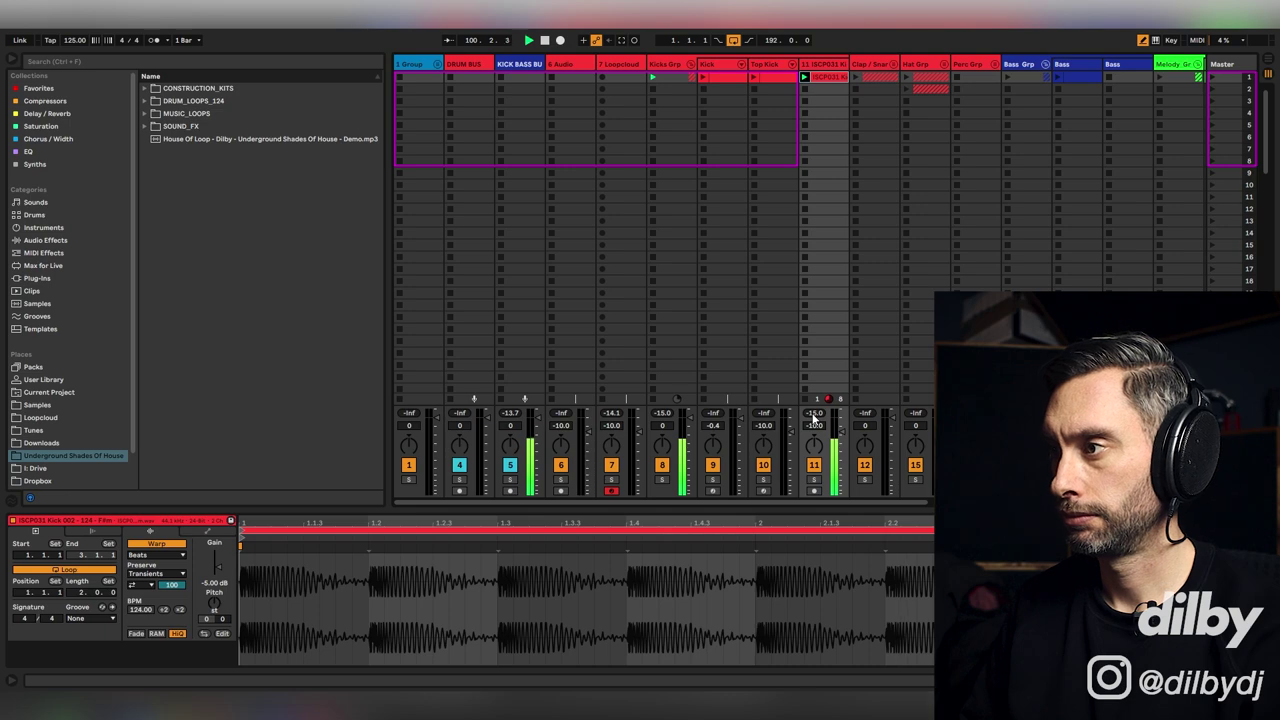
- Set the kick loop track's volume to -8 dB and the tempo to 127 BPM, and play the track soloed
{"action": "left_click_drag", "start_coordinate": [812, 416], "coordinate": [842, 428]}
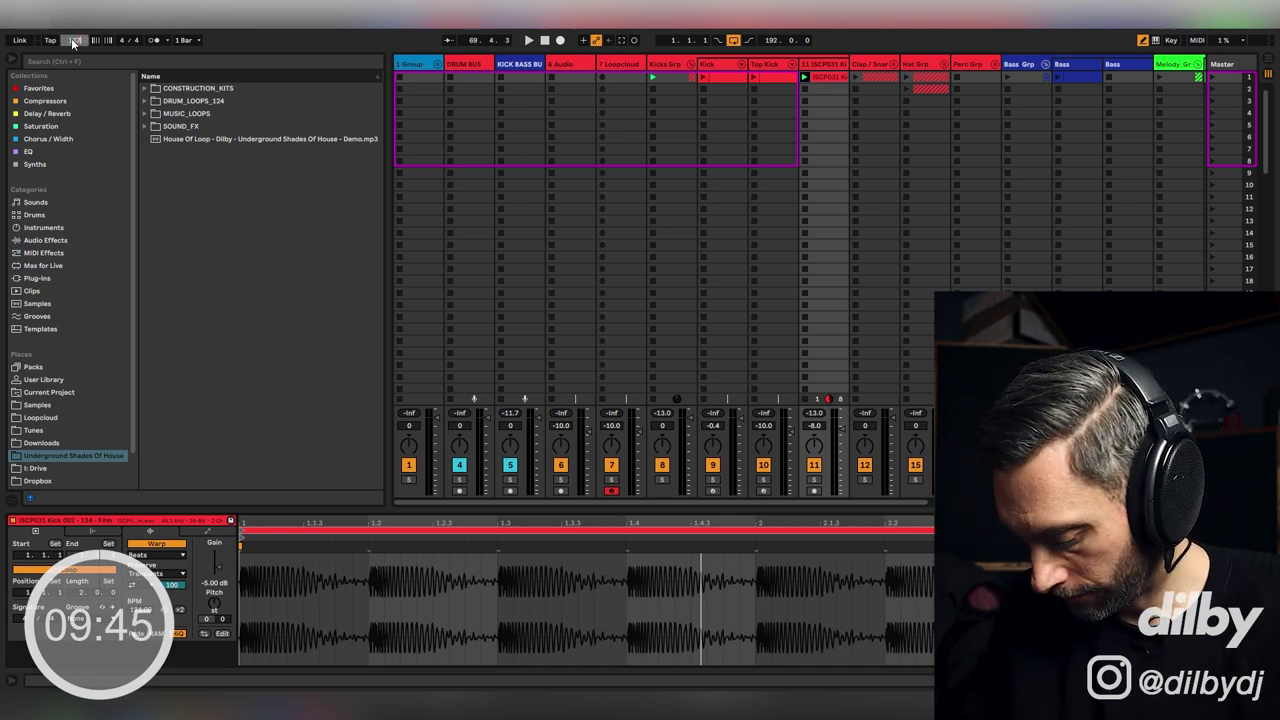
{"action": "left_click", "coordinate": [815, 481]}
{"action": "key", "text": "space"}
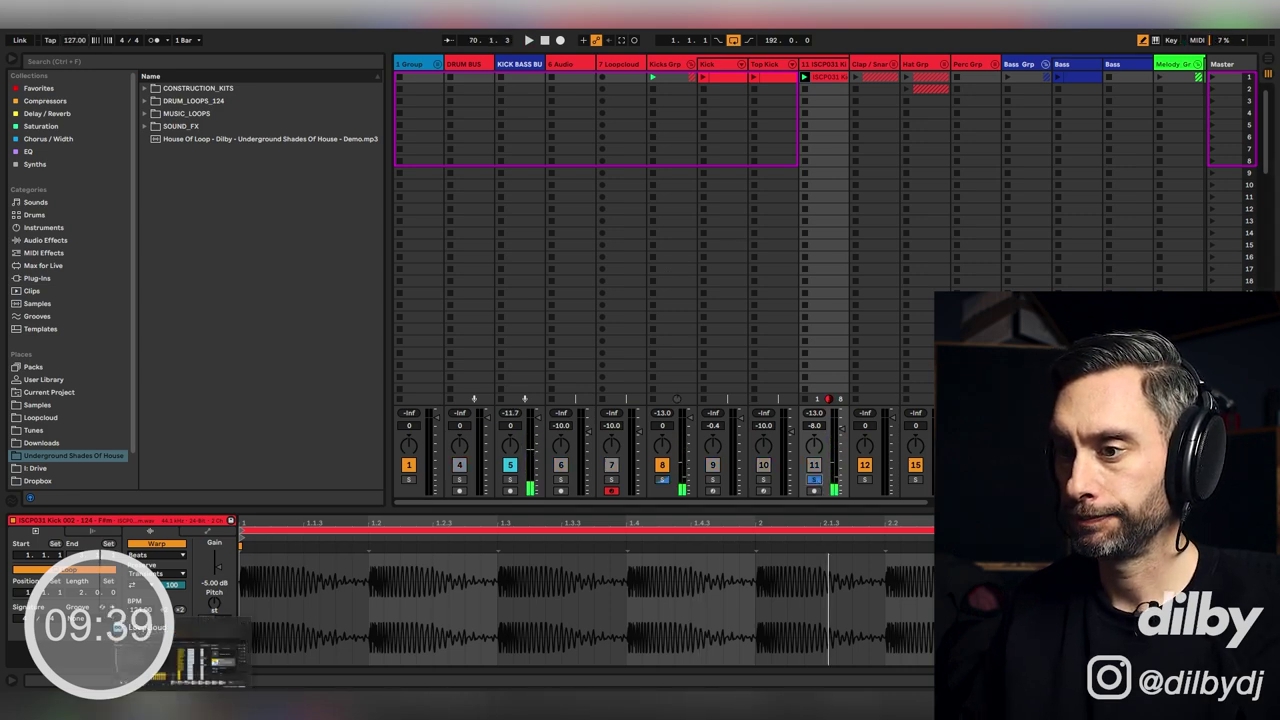
- Switch to Loopcloud, expand the Insert Coin pack's Bass folder in place of Kicks, and audition BassLine 001
{"action": "left_click", "coordinate": [214, 661]}
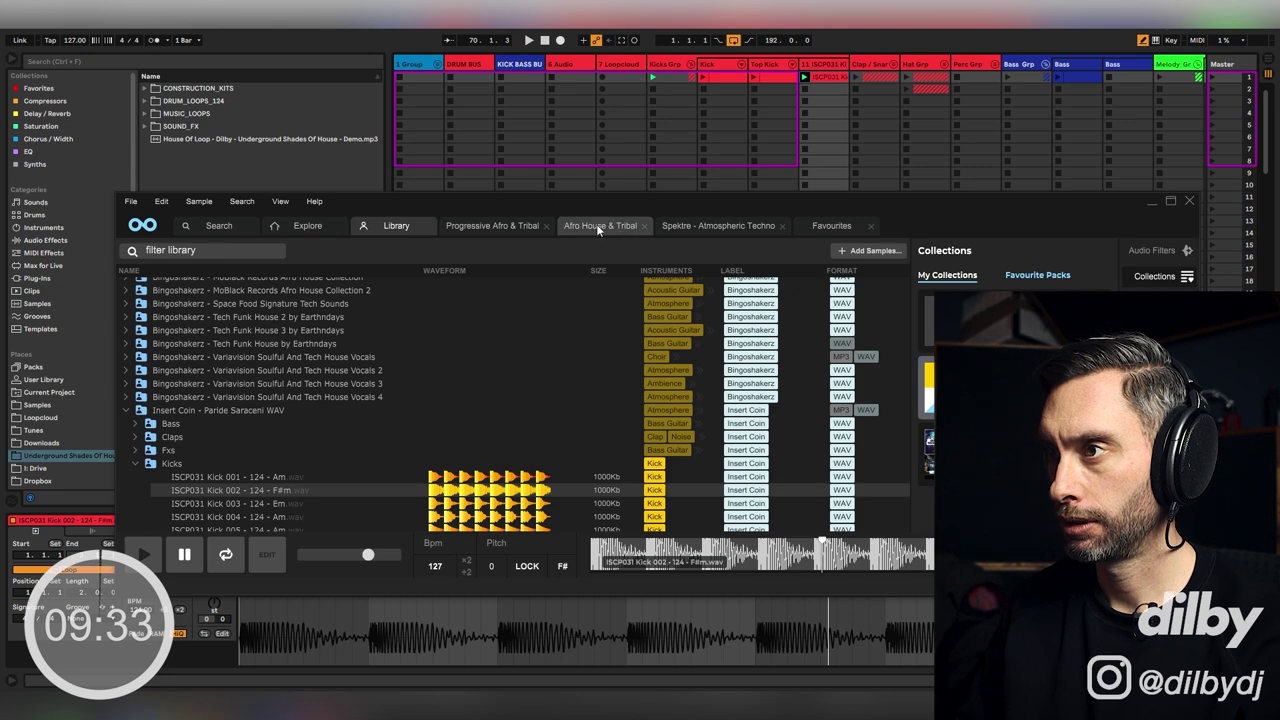
{"action": "scroll", "coordinate": [364, 410], "scroll_direction": "down", "scroll_amount": 3}
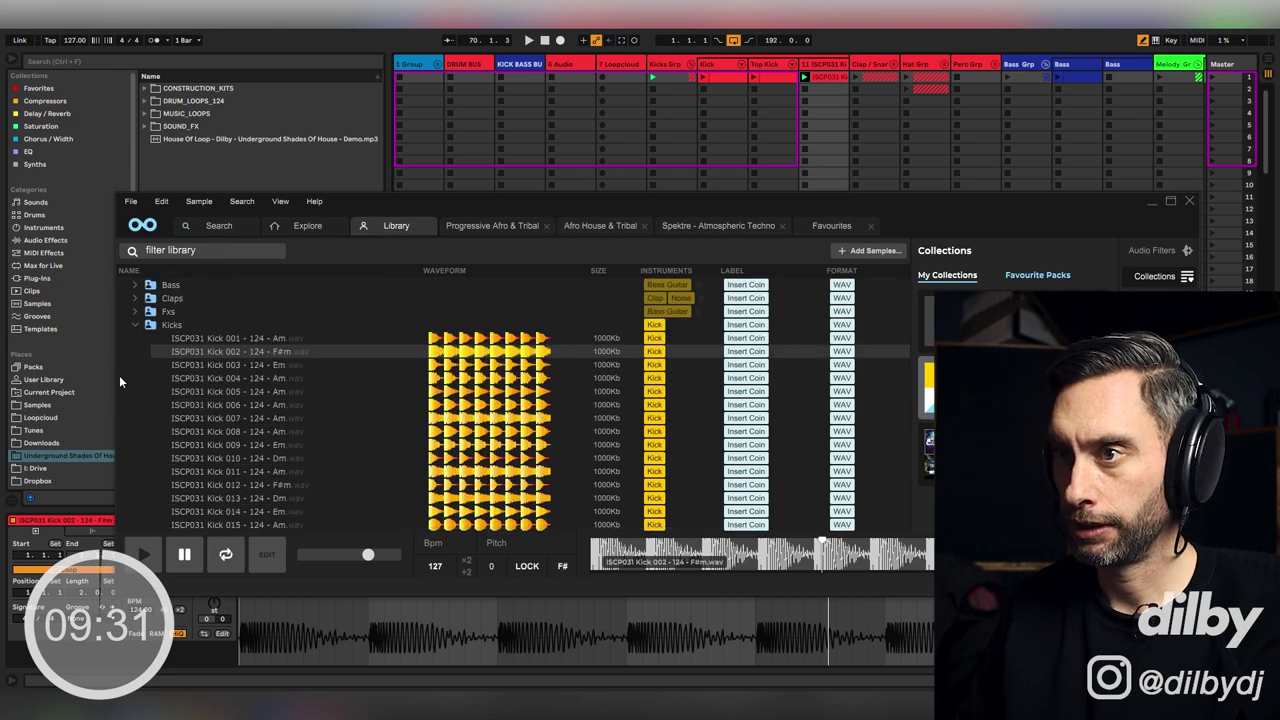
{"action": "left_click", "coordinate": [135, 325]}
{"action": "left_click", "coordinate": [135, 285]}
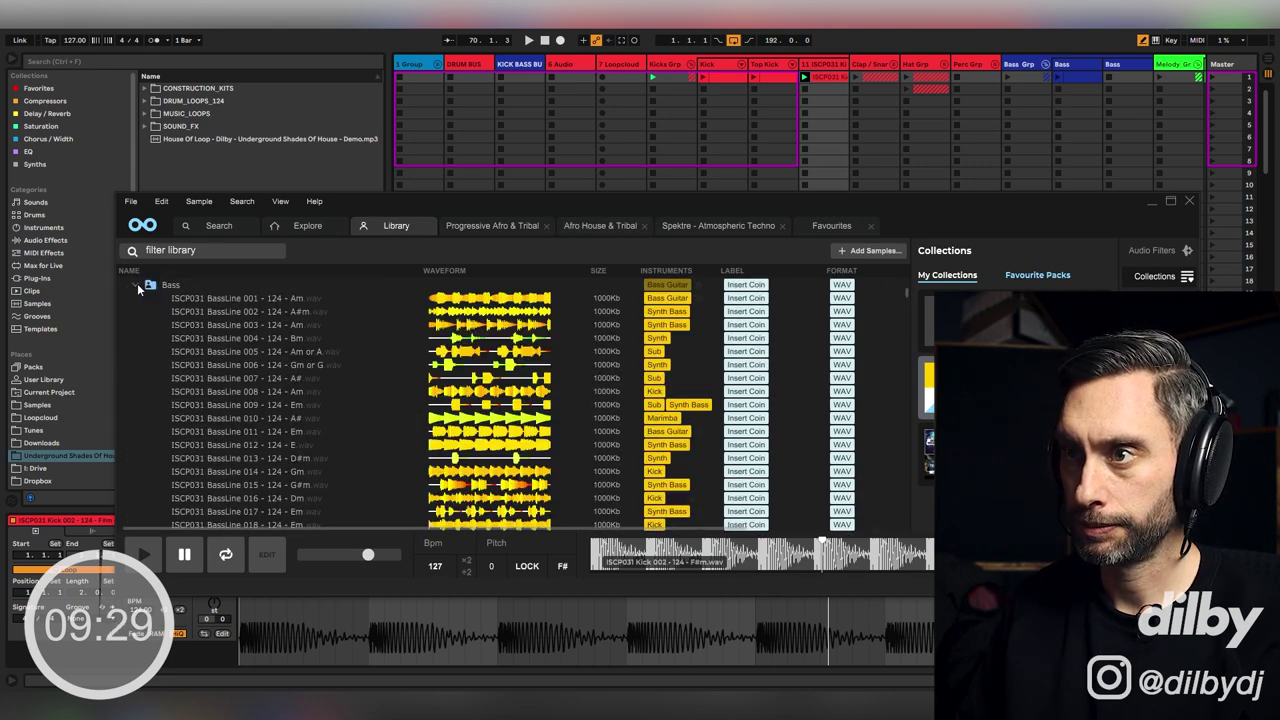
{"action": "left_click", "coordinate": [254, 296]}
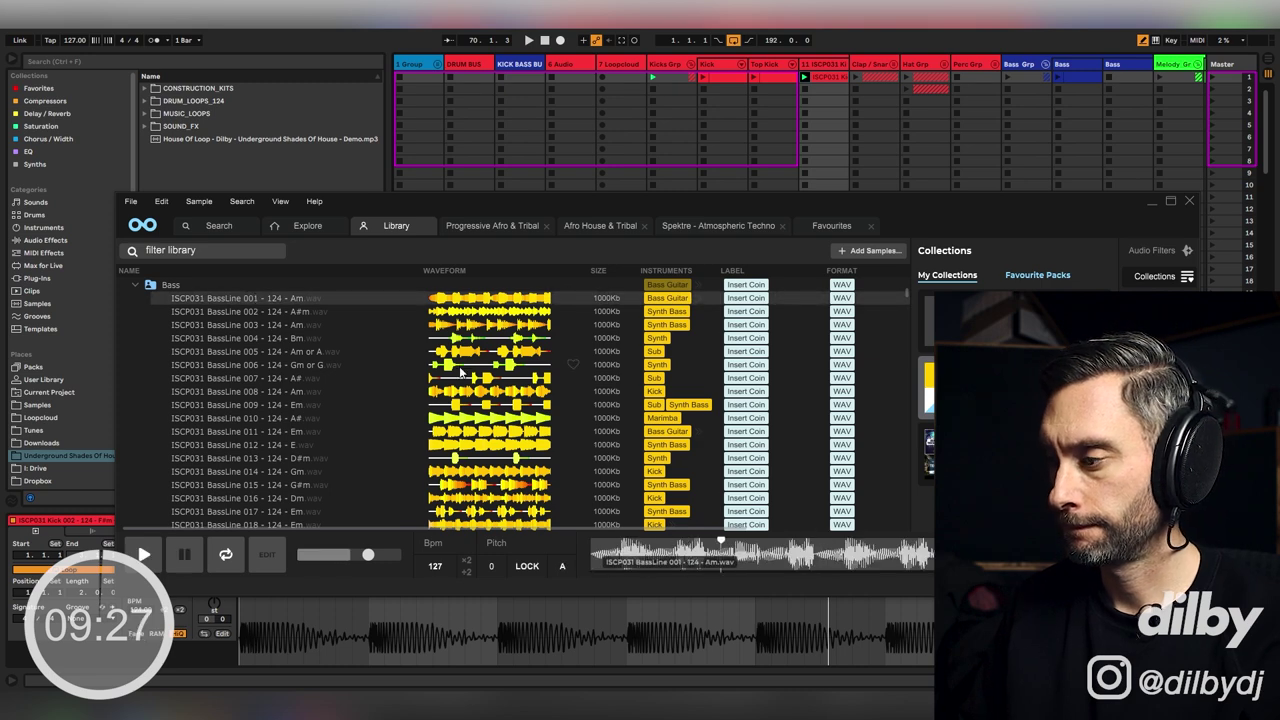
- Switch to Live, unsolo the kick loop track and start playback
{"action": "left_click", "coordinate": [812, 115]}
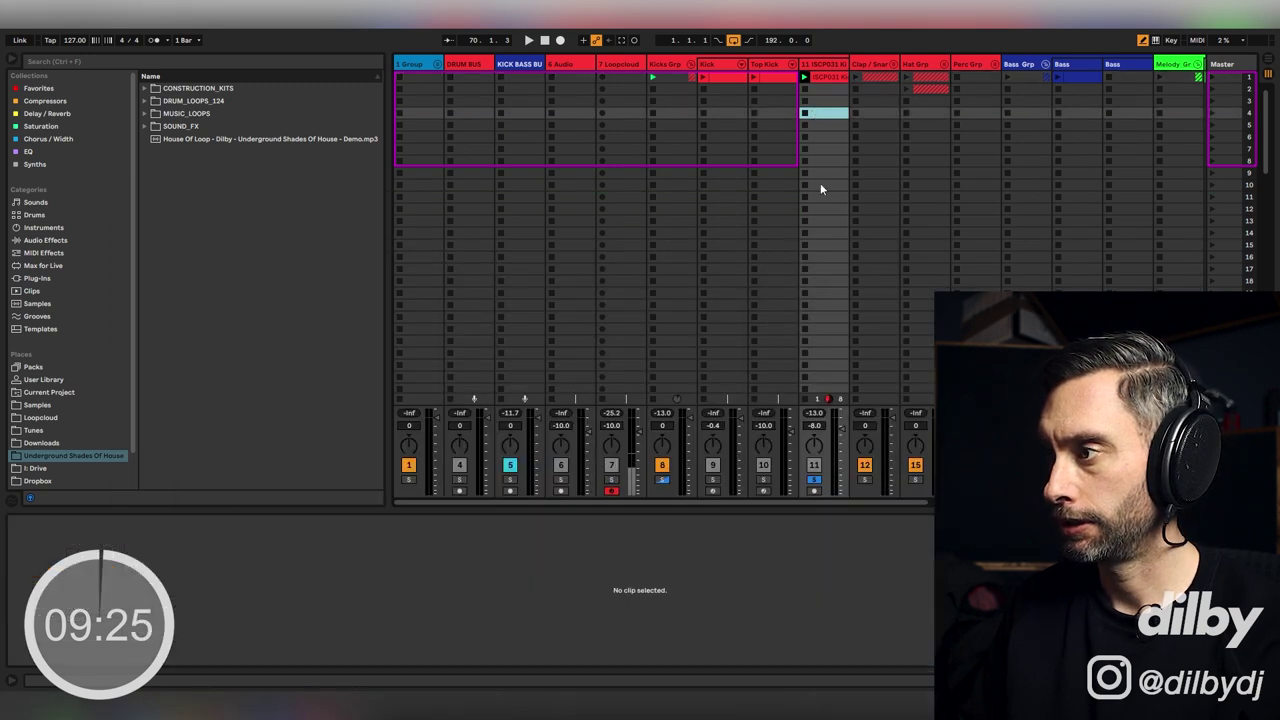
{"action": "left_click", "coordinate": [816, 481]}
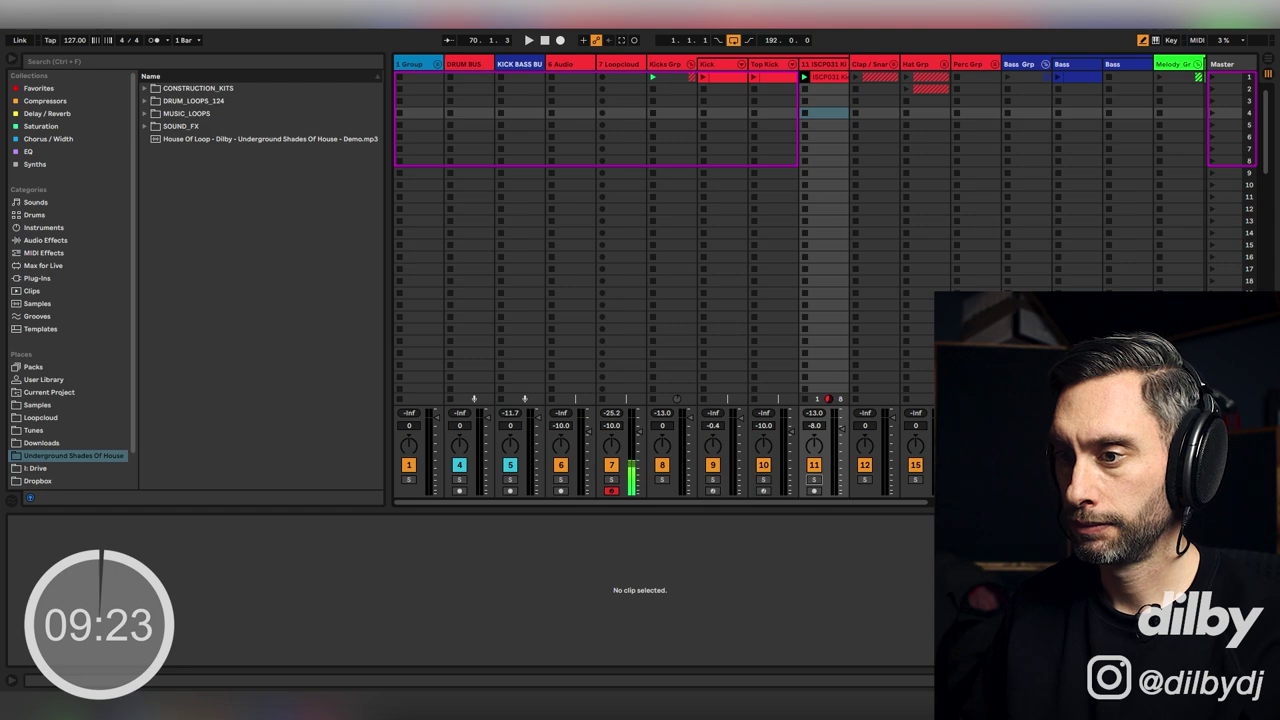
{"action": "key", "text": "alt+Tab"}
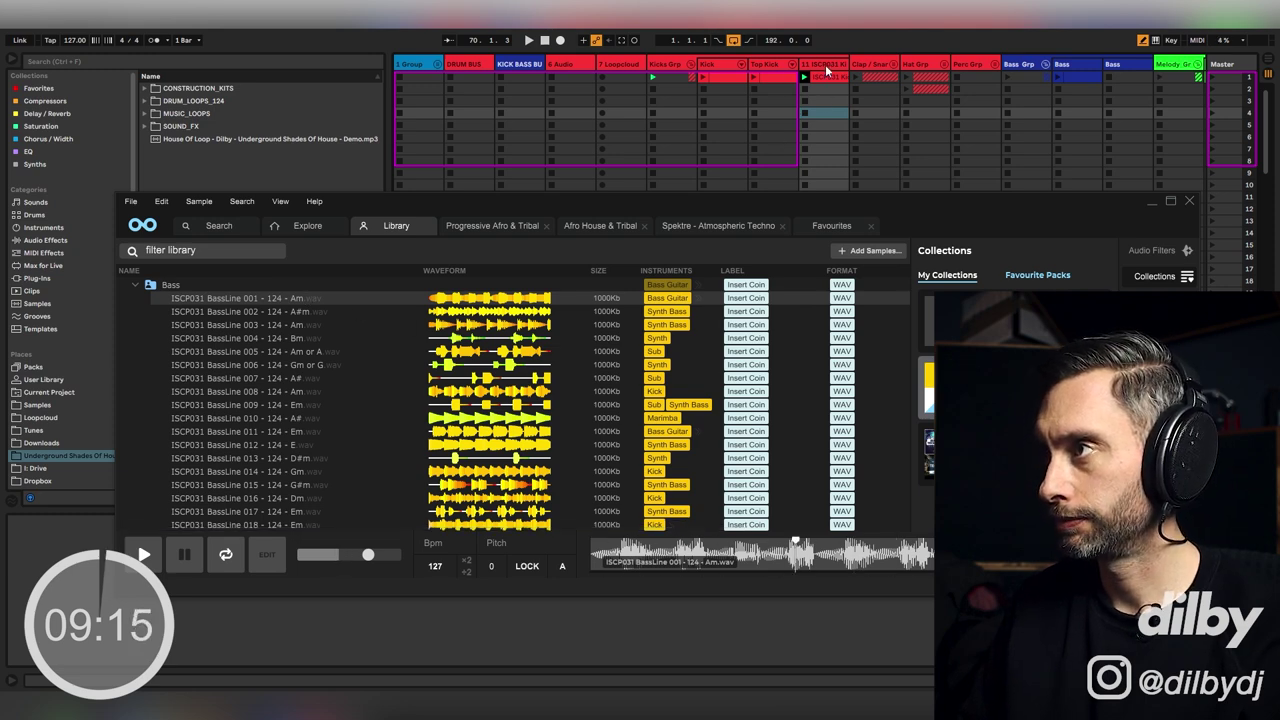
{"action": "left_click", "coordinate": [827, 103]}
{"action": "key", "text": "space"}
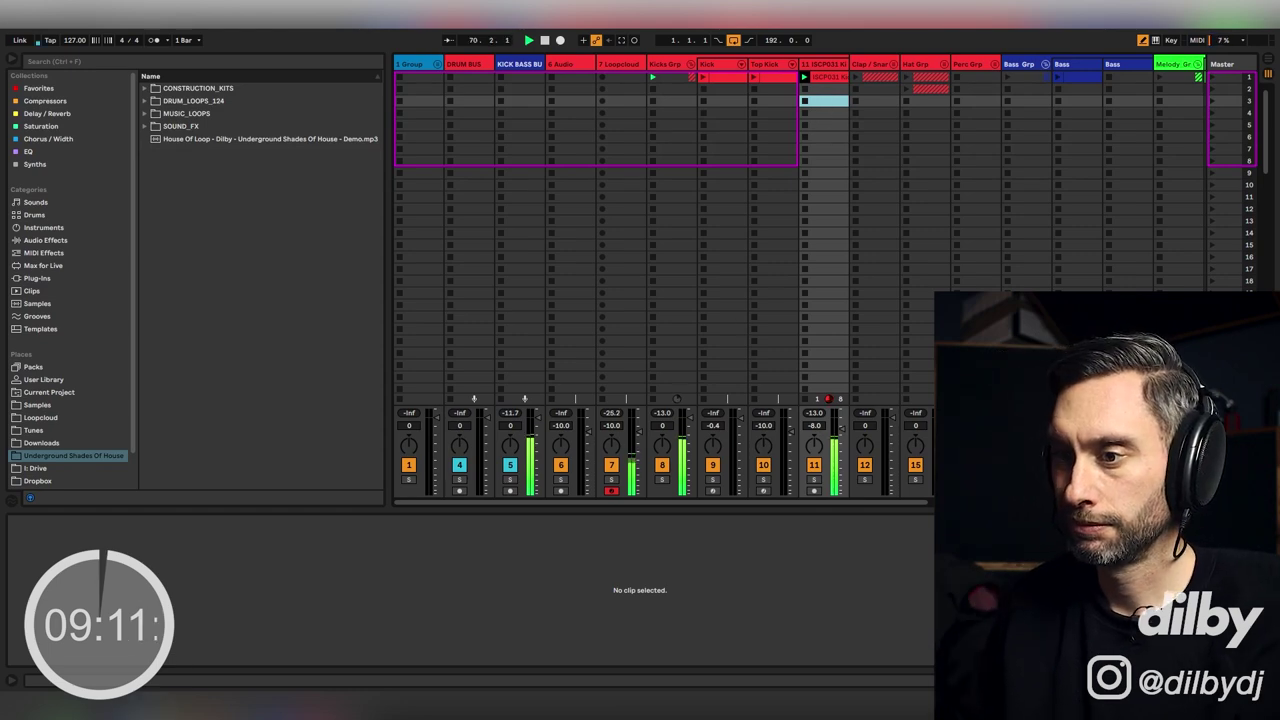
- Switch to Loopcloud and audition BassLine 002, 003 and 004 from the Insert Coin pack
{"action": "key", "text": "alt+Tab"}
{"action": "left_click", "coordinate": [281, 308]}
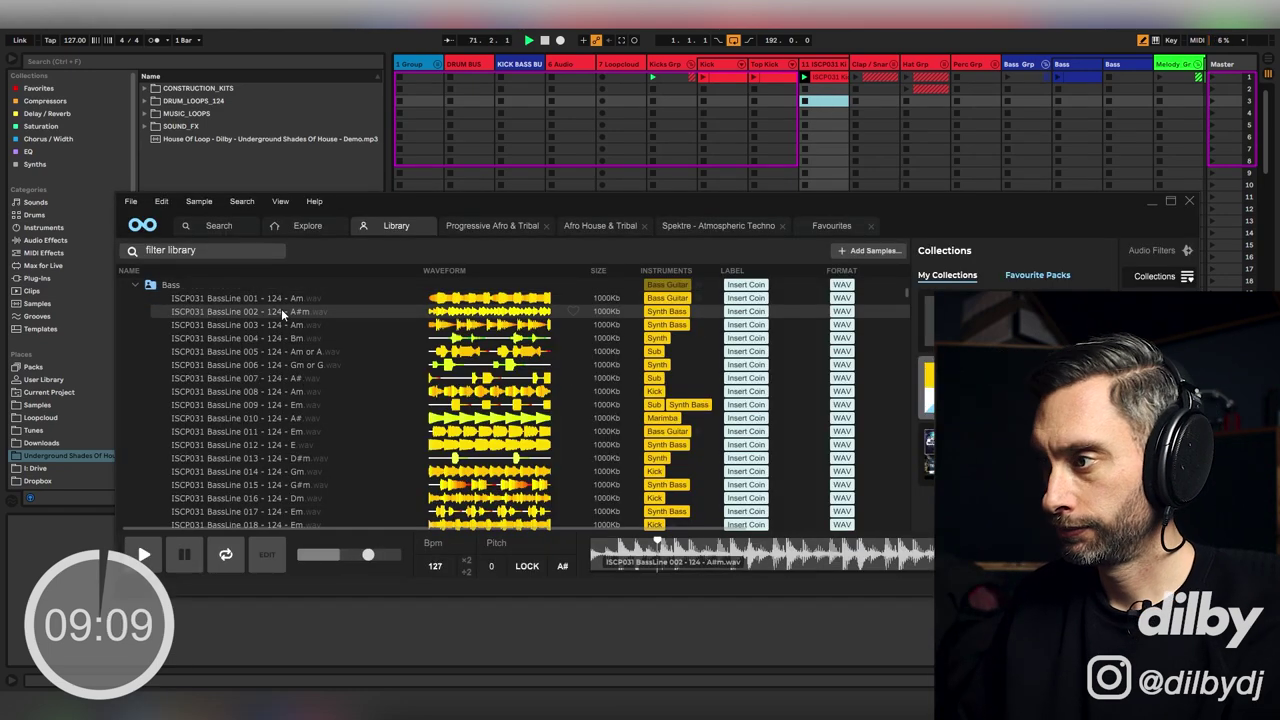
{"action": "left_click", "coordinate": [287, 325]}
{"action": "left_click", "coordinate": [289, 337]}
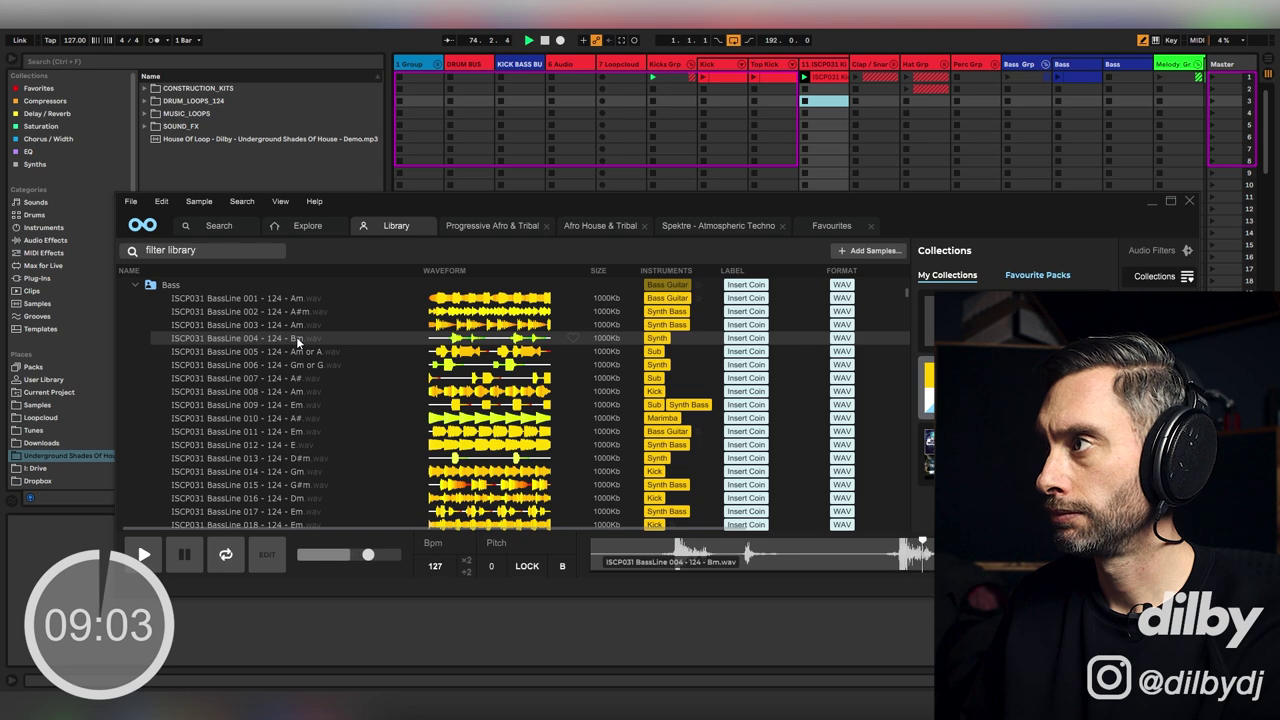
- Unfold Live's Perc Grp and load the ISCP031 BassLine 004 - 124 - Bm loop from Loopcloud into the first slot of its audio track
{"action": "left_click", "coordinate": [995, 63]}
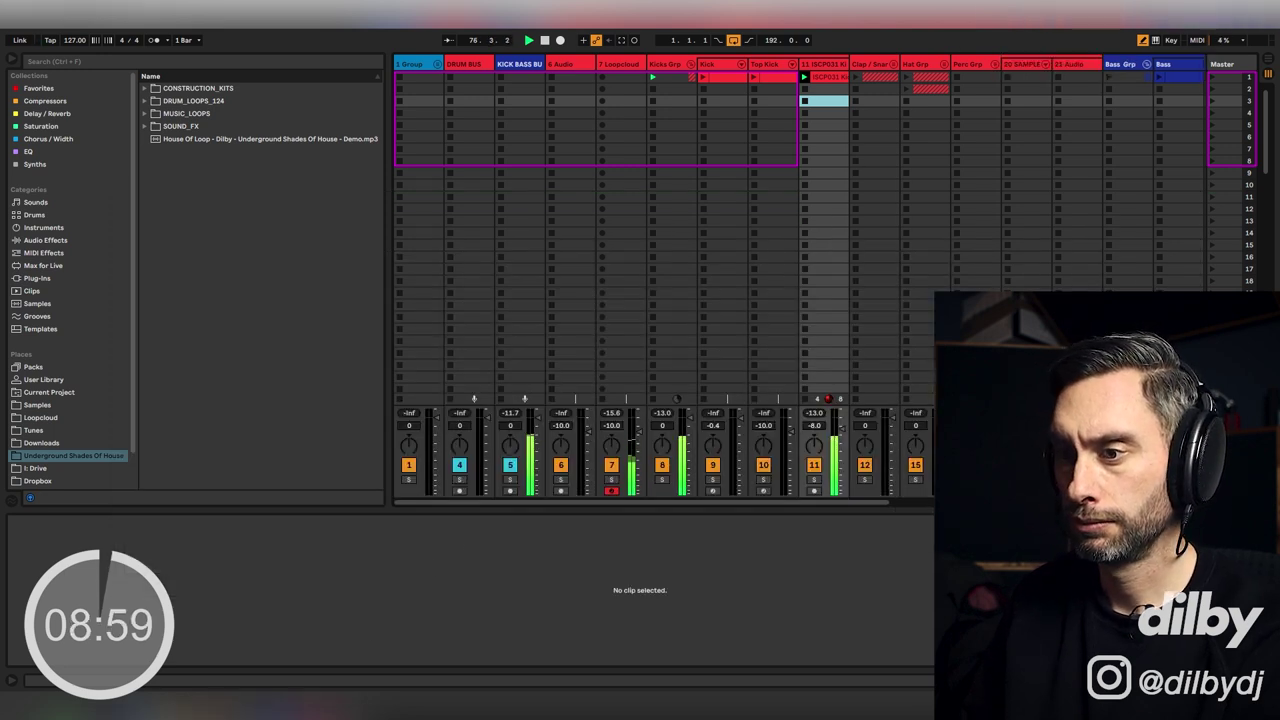
{"action": "key", "text": "alt+Tab"}
{"action": "left_click_drag", "start_coordinate": [278, 334], "coordinate": [1080, 80]}
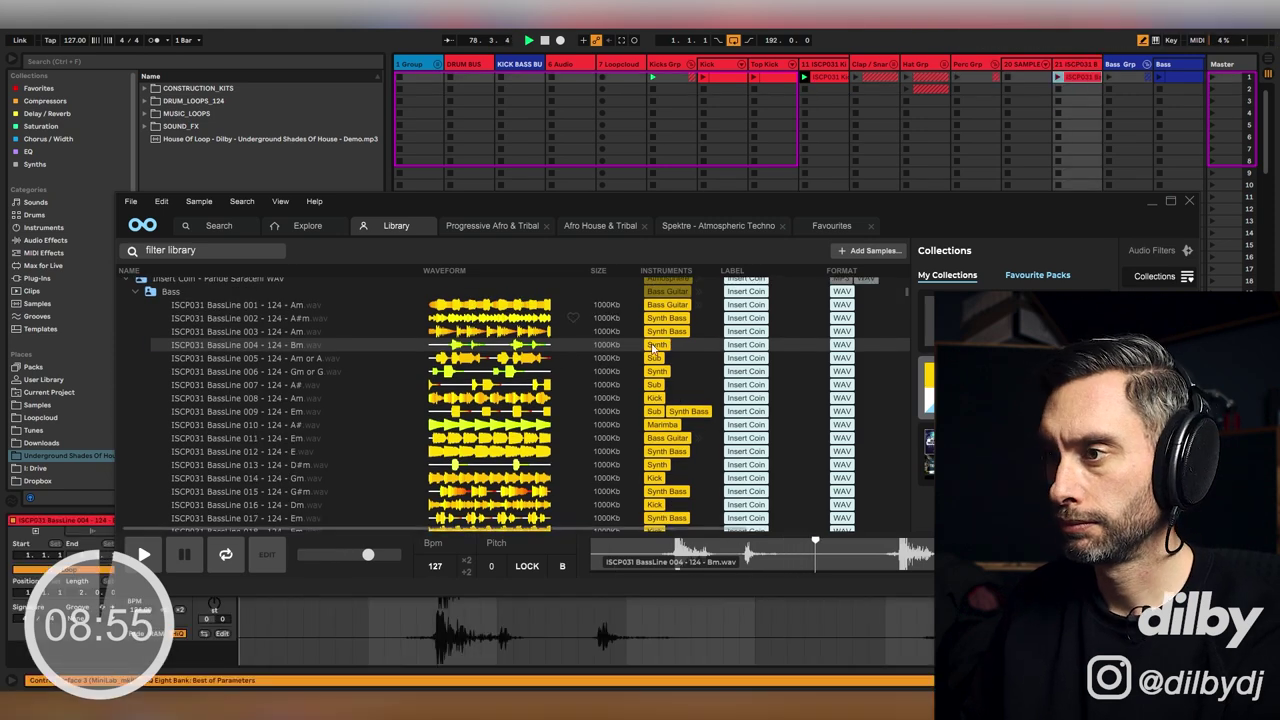
- Audition the Insert Coin bass loops one after another from BassLine 005 to BassLine 018
{"action": "left_click", "coordinate": [282, 357]}
{"action": "key", "text": "Down"}
{"action": "key", "text": "Down"}
{"action": "key", "text": "Down"}
{"action": "key", "text": "Down"}
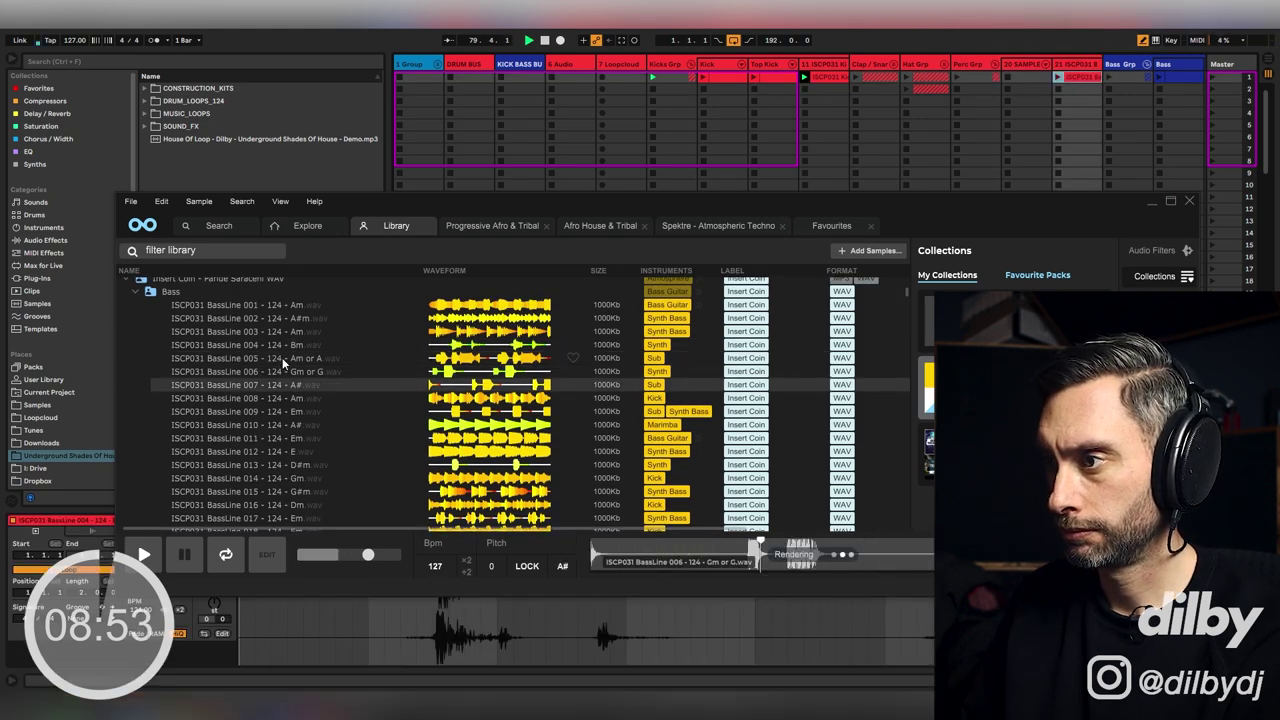
{"action": "key", "text": "Down"}
{"action": "key", "text": "Down"}
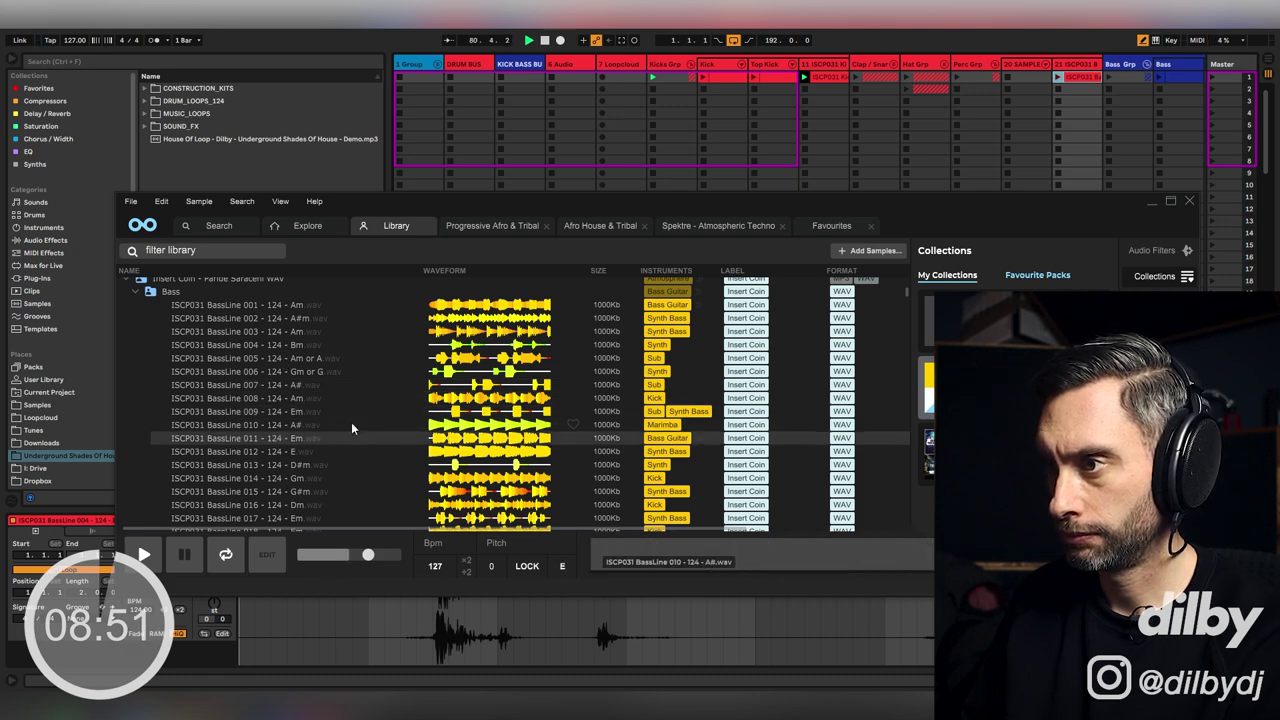
{"action": "key", "text": "Down"}
{"action": "key", "text": "Down"}
{"action": "key", "text": "Down"}
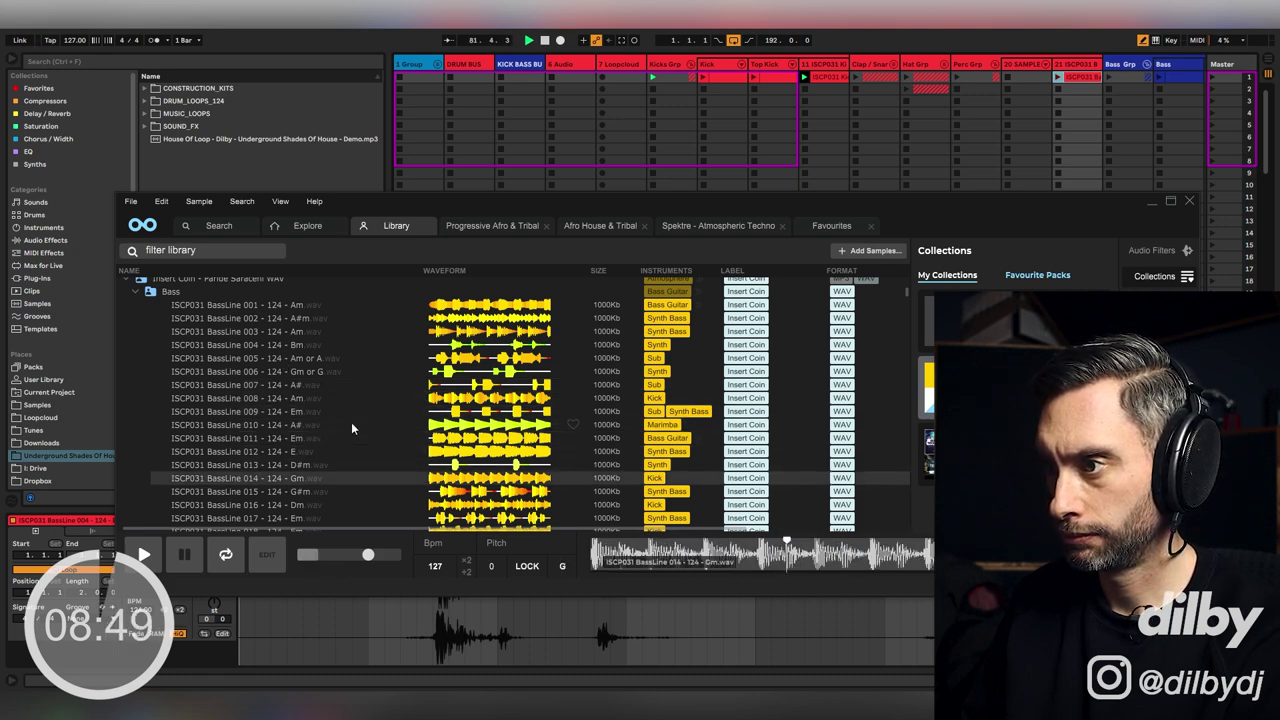
{"action": "key", "text": "Down"}
{"action": "key", "text": "Down"}
{"action": "key", "text": "Down"}
{"action": "key", "text": "Down"}
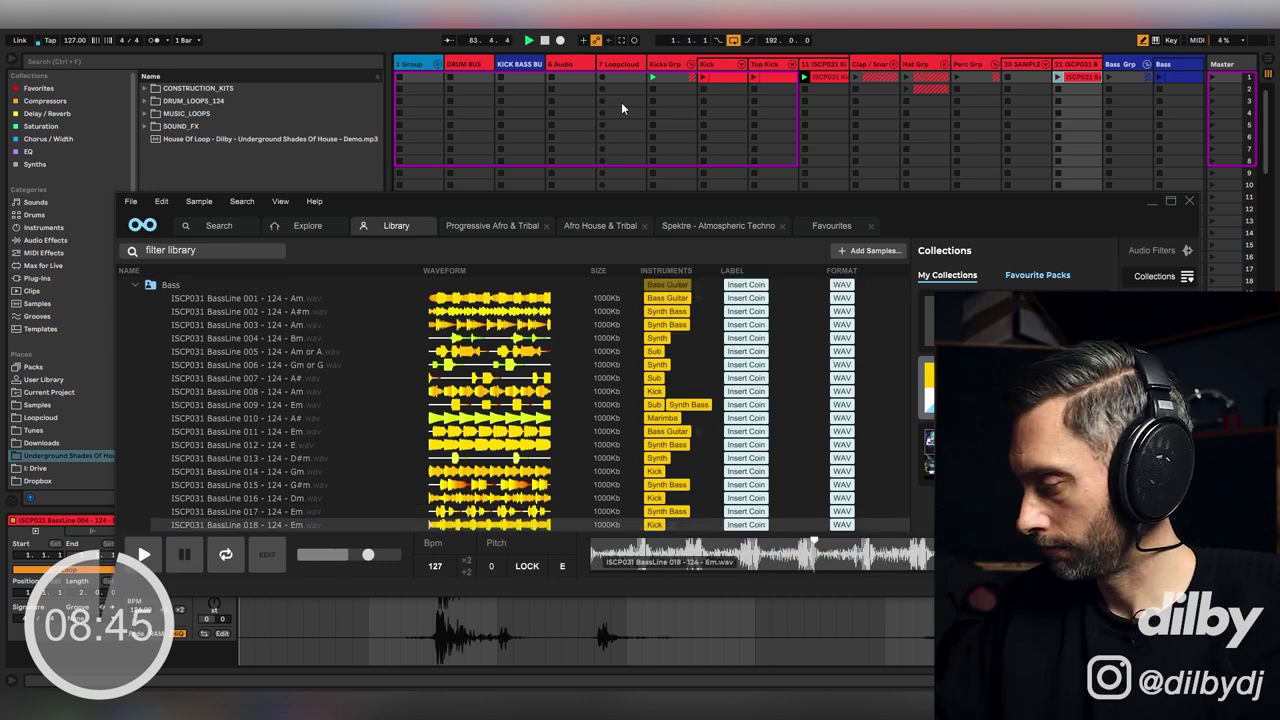
- On Live's Loopcloud track, turn off EQ Eight's low-cut band 2 and enable the LFOTool_x64 device
{"action": "left_click", "coordinate": [630, 64]}
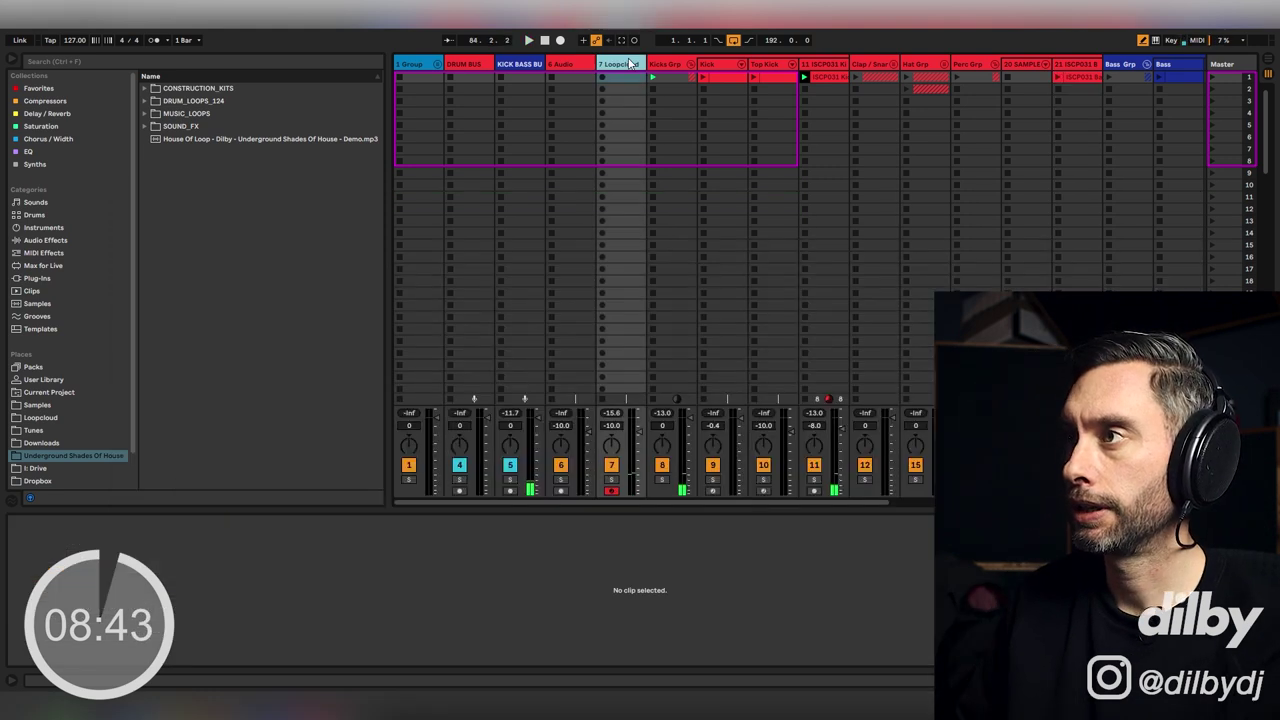
{"action": "left_click", "coordinate": [620, 110]}
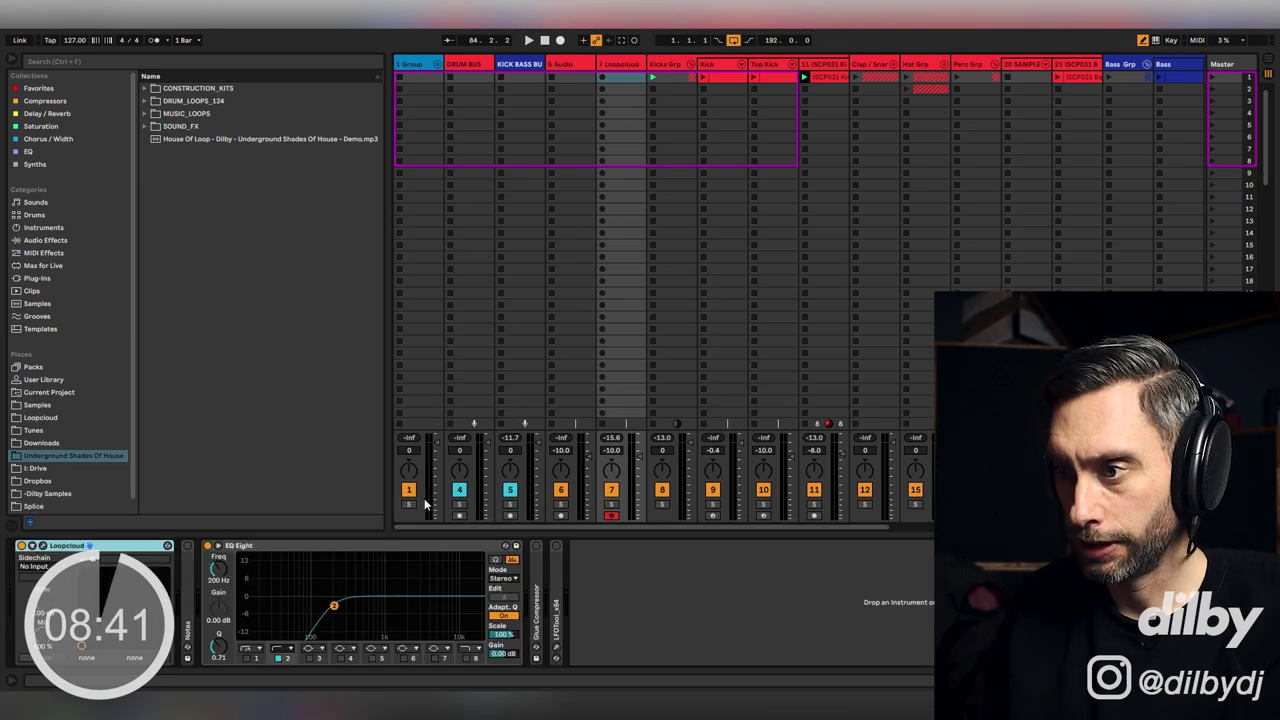
{"action": "left_click", "coordinate": [280, 659]}
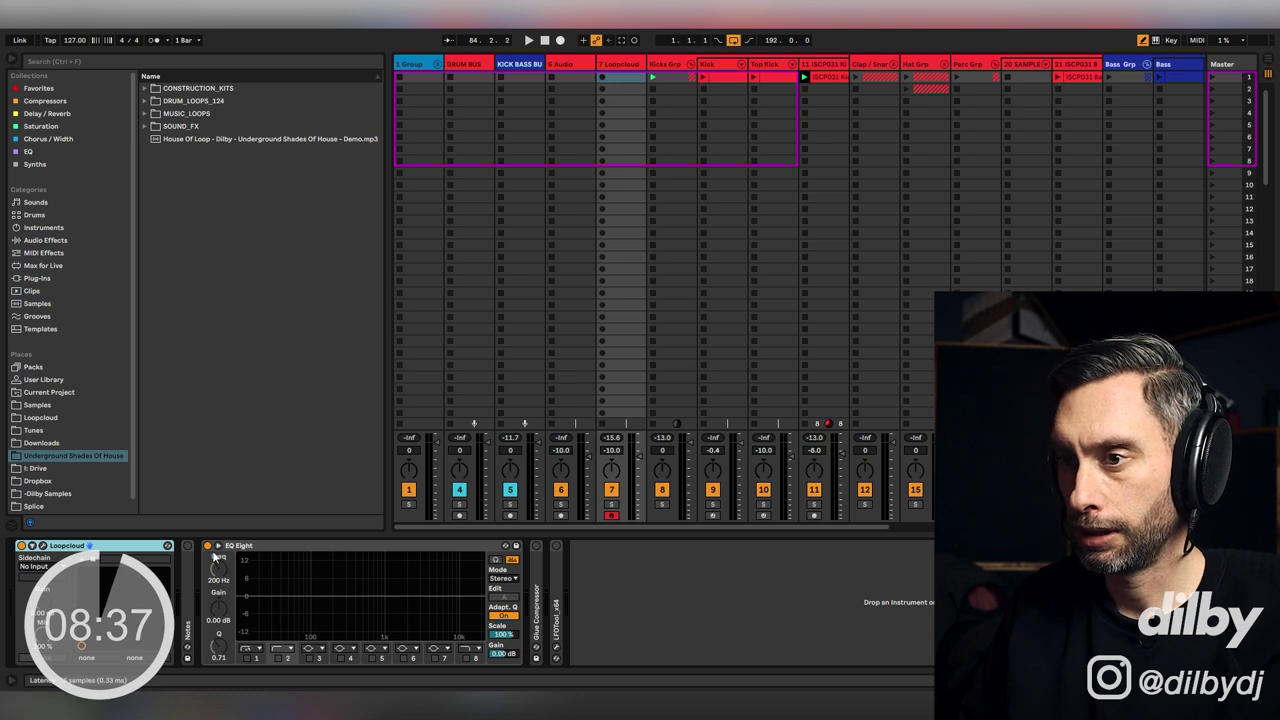
{"action": "left_click", "coordinate": [556, 546]}
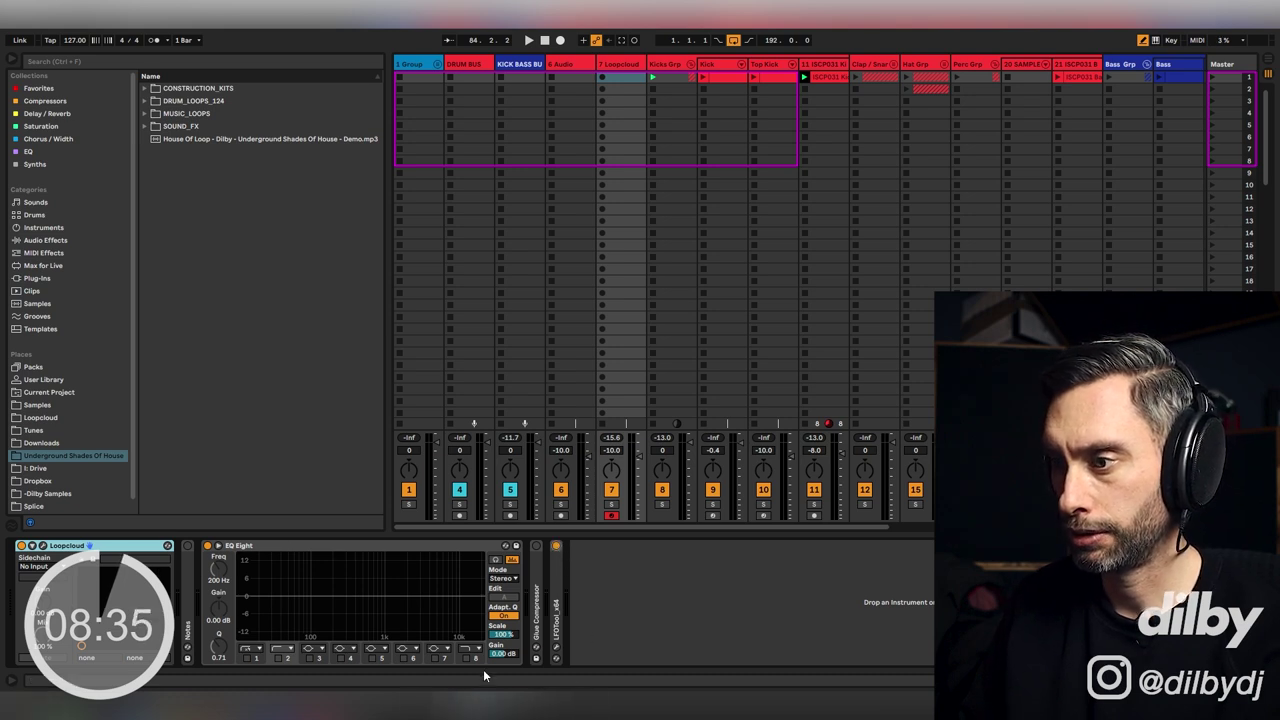
{"action": "key", "text": "shift+Tab"}
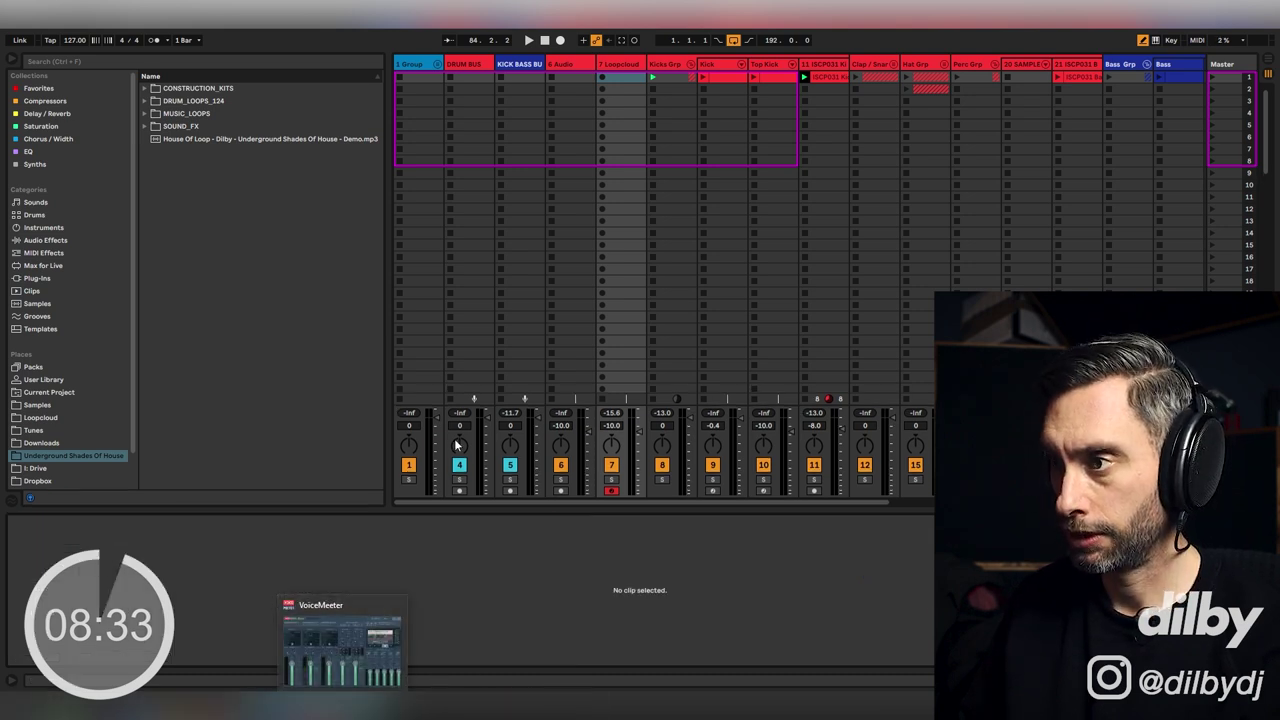
{"action": "key", "text": "shift+Tab"}
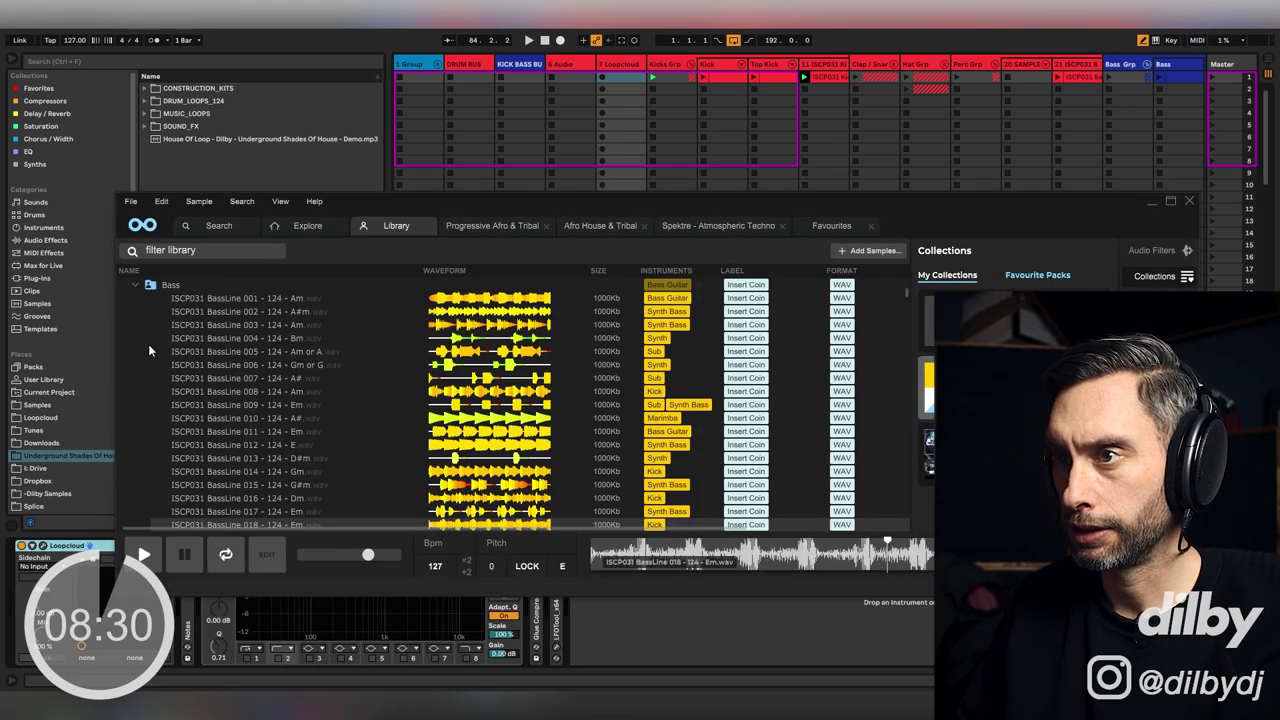
- Audition BassLine 001 in Loopcloud alongside the kick loop, and stop Live's playback
{"action": "left_click", "coordinate": [243, 298]}
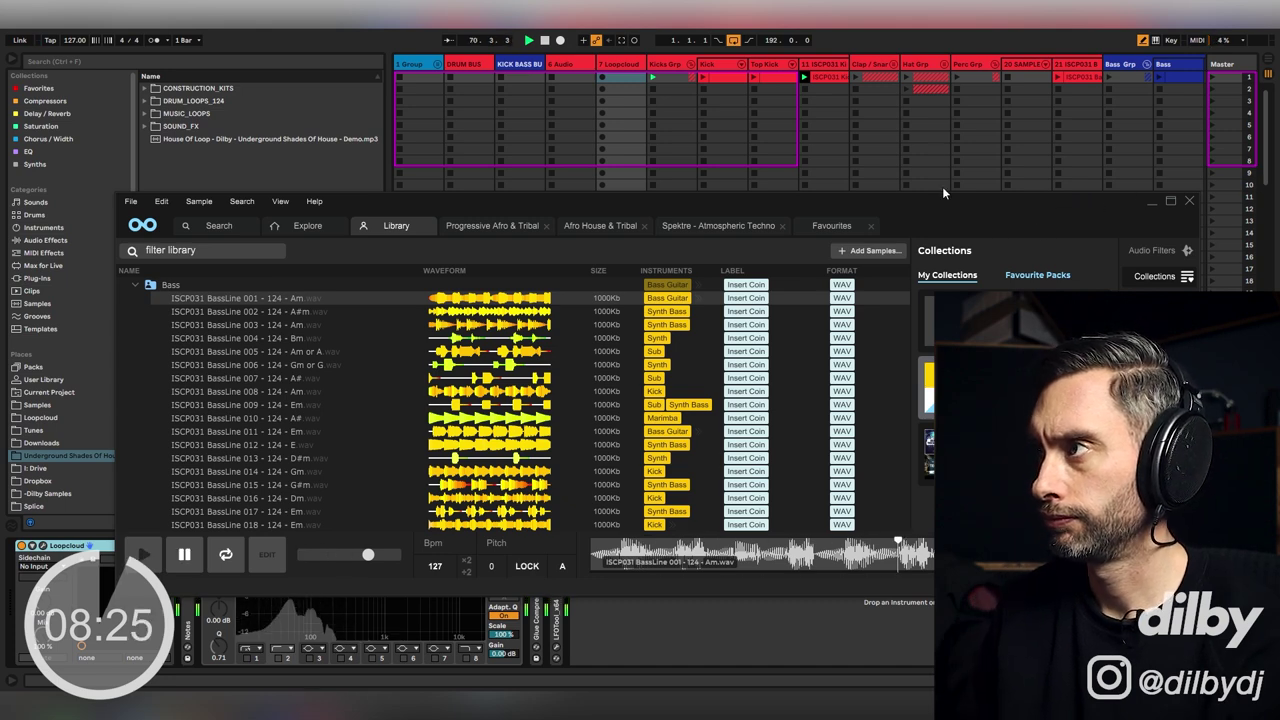
{"action": "left_click", "coordinate": [983, 29]}
{"action": "key", "text": "space"}
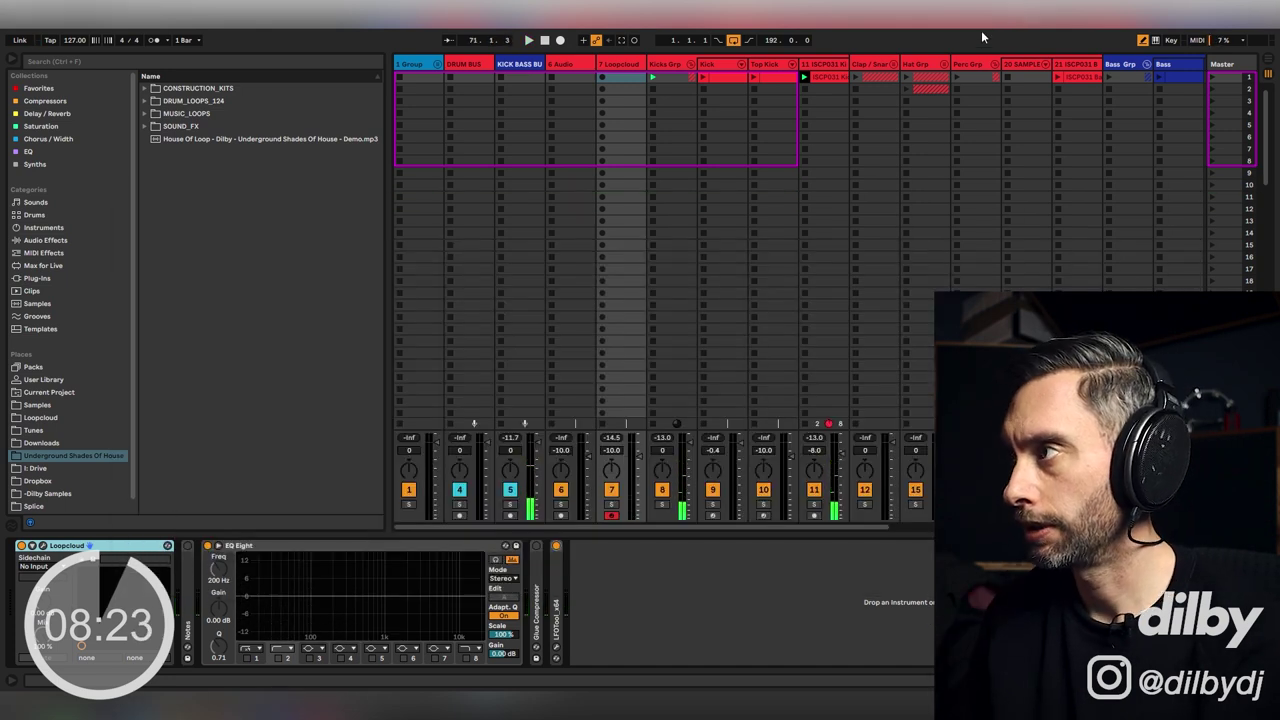
- Load the ISCP031 BassLine 001 - 124 - Am loop from Loopcloud into the first slot of the second Bass track in Bass Grp
{"action": "left_click_drag", "start_coordinate": [870, 526], "coordinate": [1038, 526]}
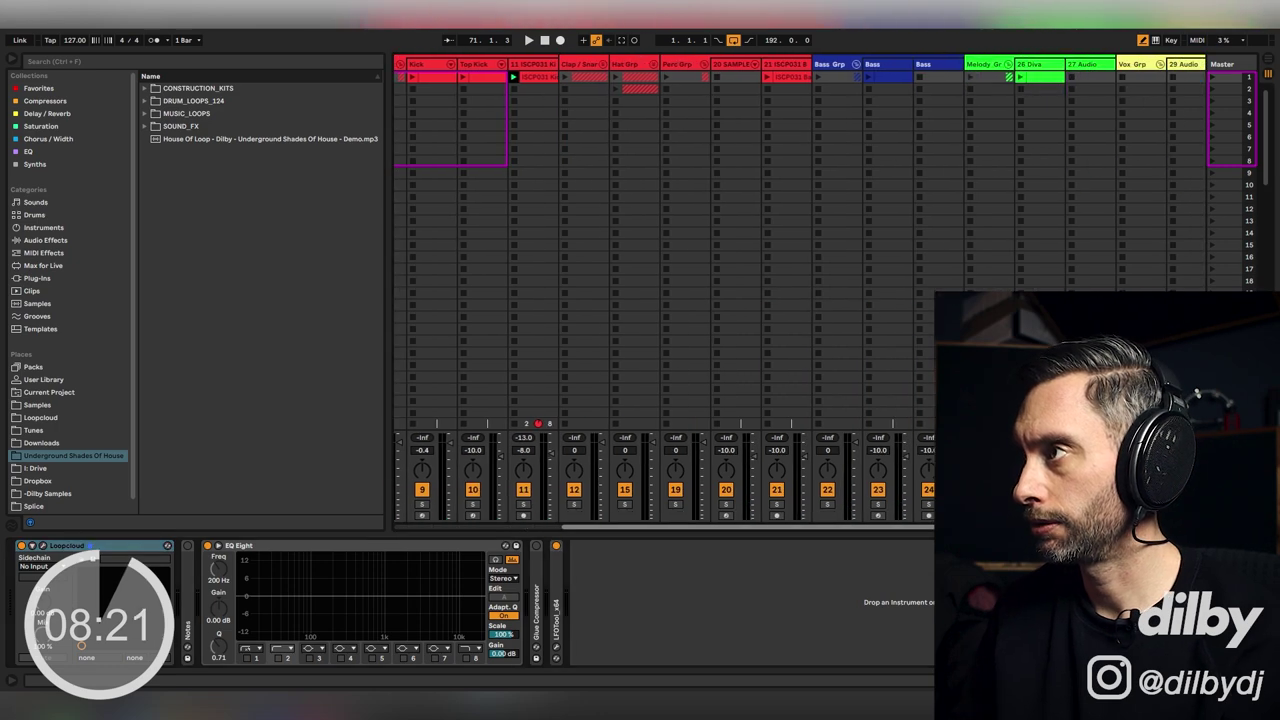
{"action": "left_click", "coordinate": [937, 66]}
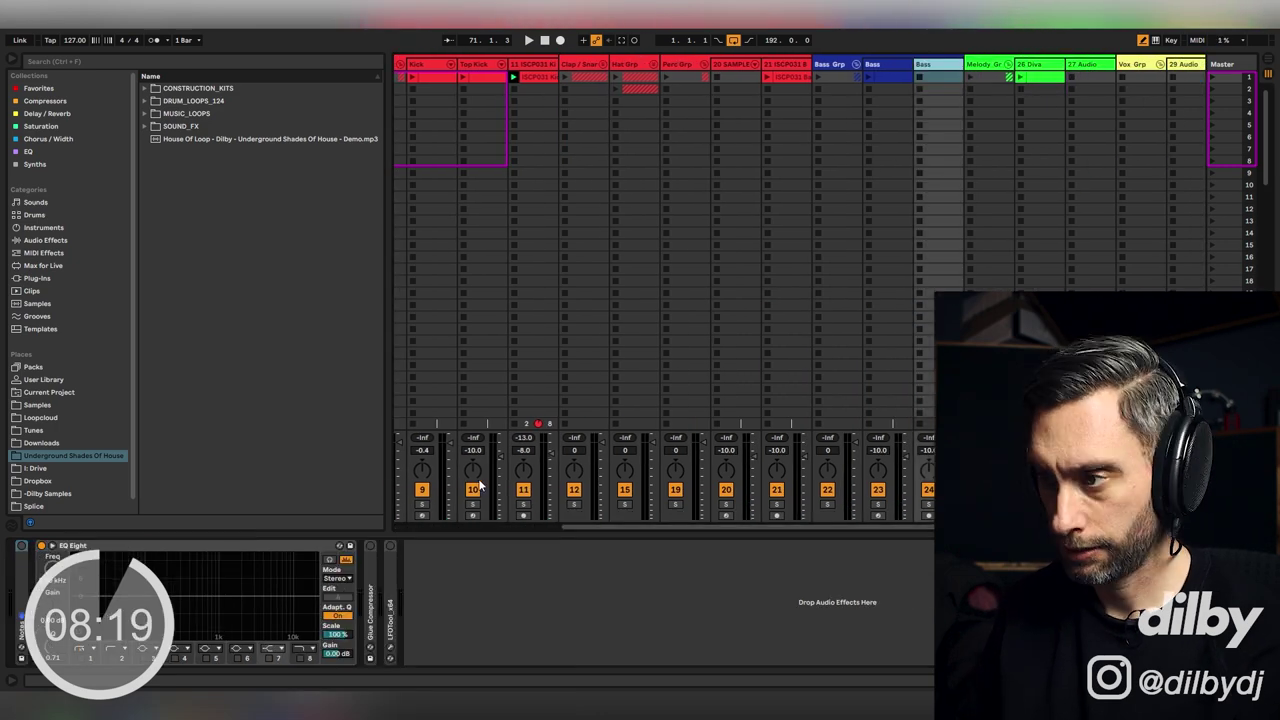
{"action": "key", "text": "alt+Tab"}
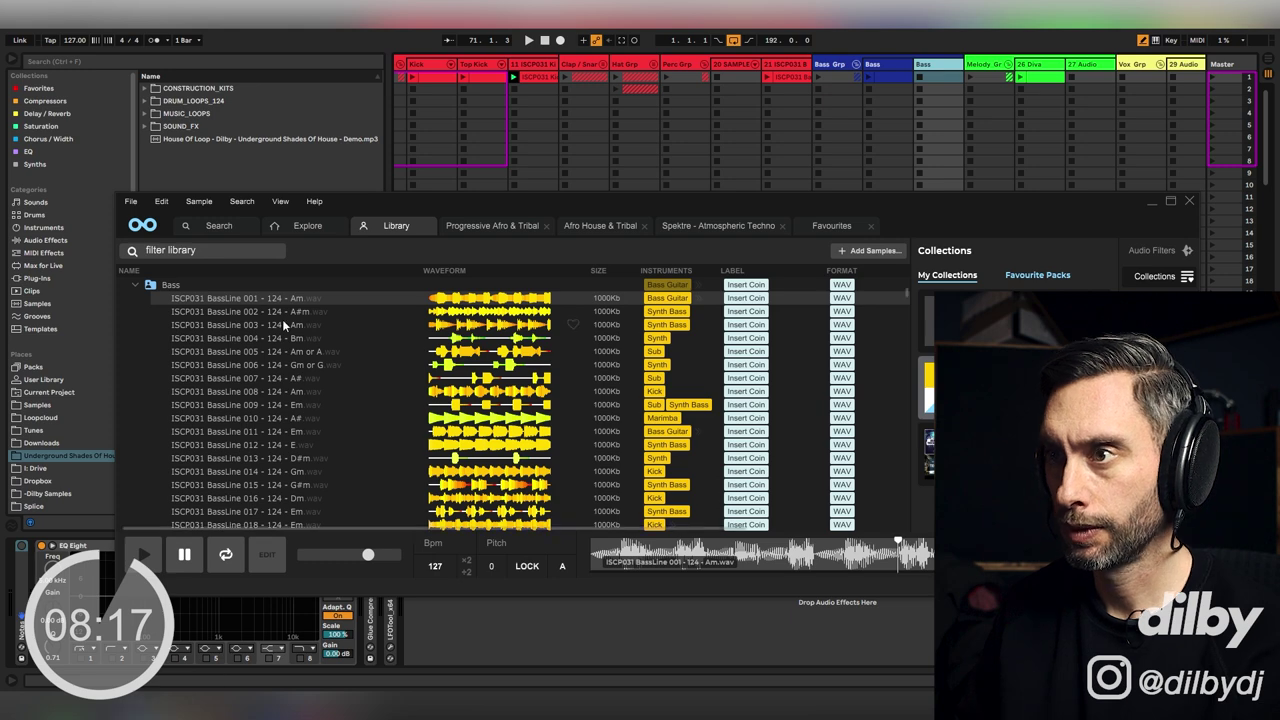
{"action": "left_click_drag", "start_coordinate": [291, 298], "coordinate": [933, 77]}
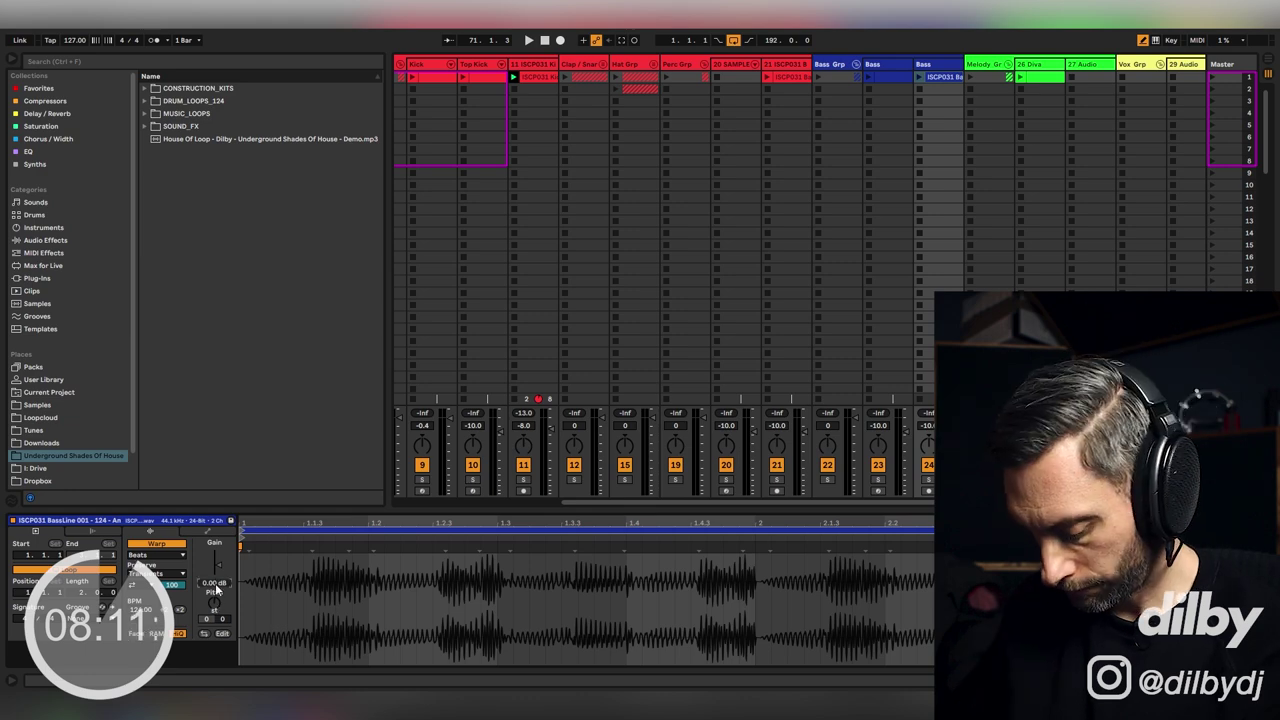
- Set the BassLine 001 clip's gain to -5 dB, and launch it to hear it with the kick loop before stopping playback
{"action": "left_click_drag", "start_coordinate": [215, 590], "coordinate": [215, 605]}
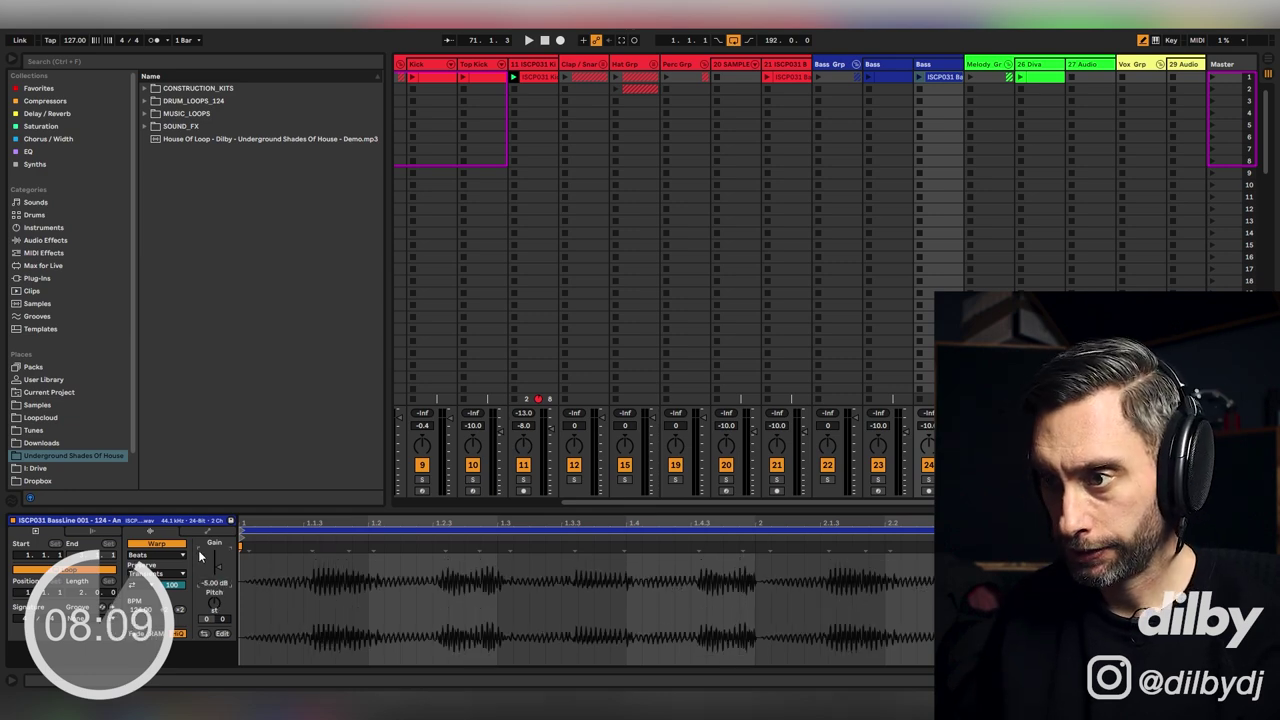
{"action": "left_click", "coordinate": [918, 78]}
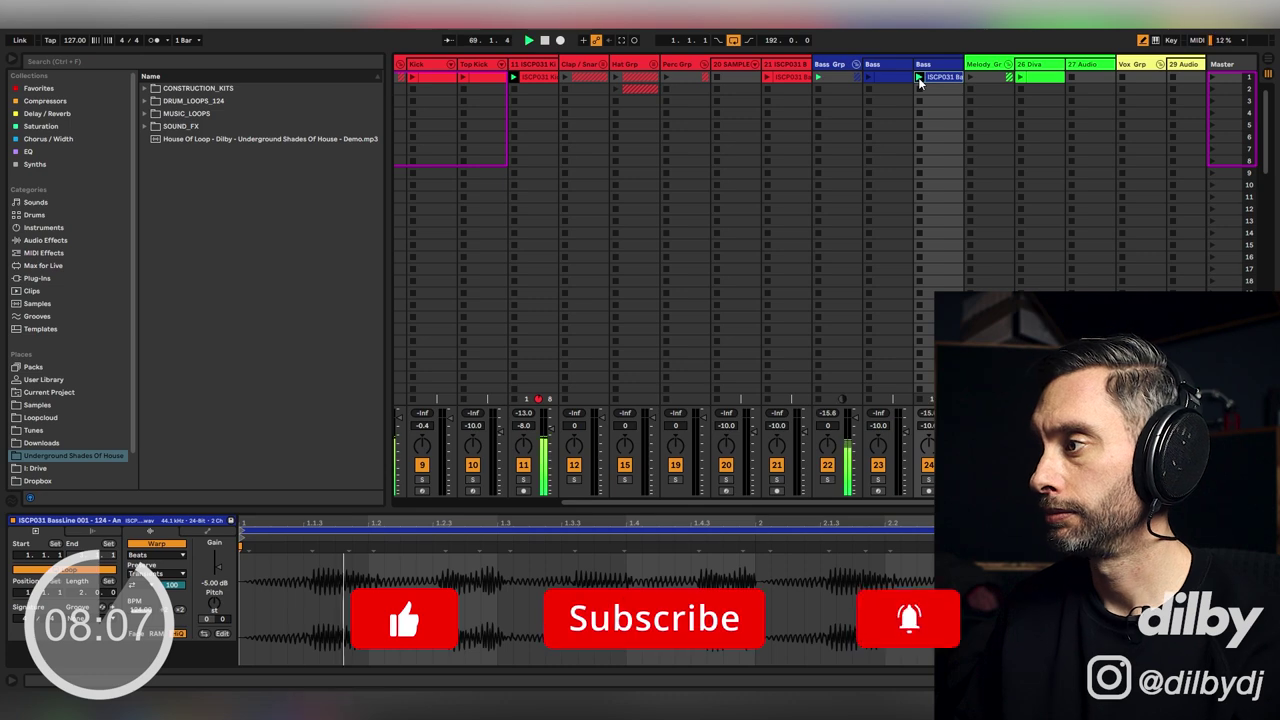
{"action": "key", "text": "alt+Tab"}
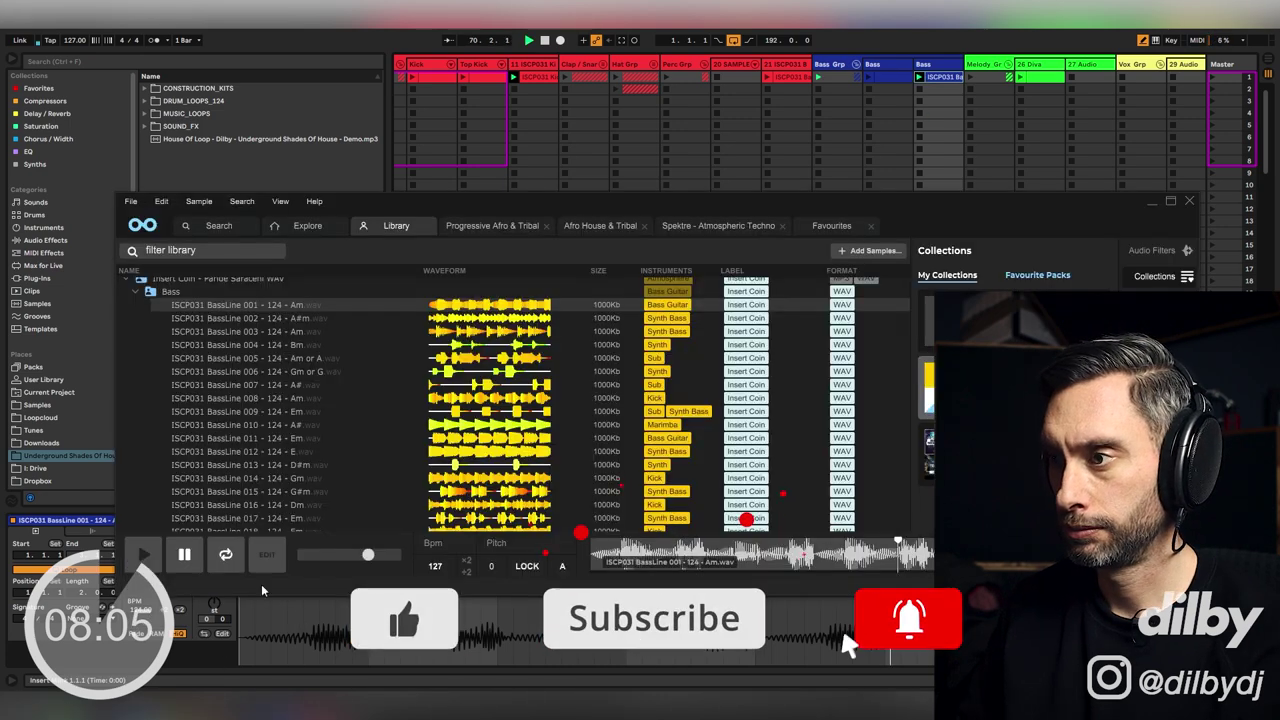
{"action": "left_click", "coordinate": [942, 77]}
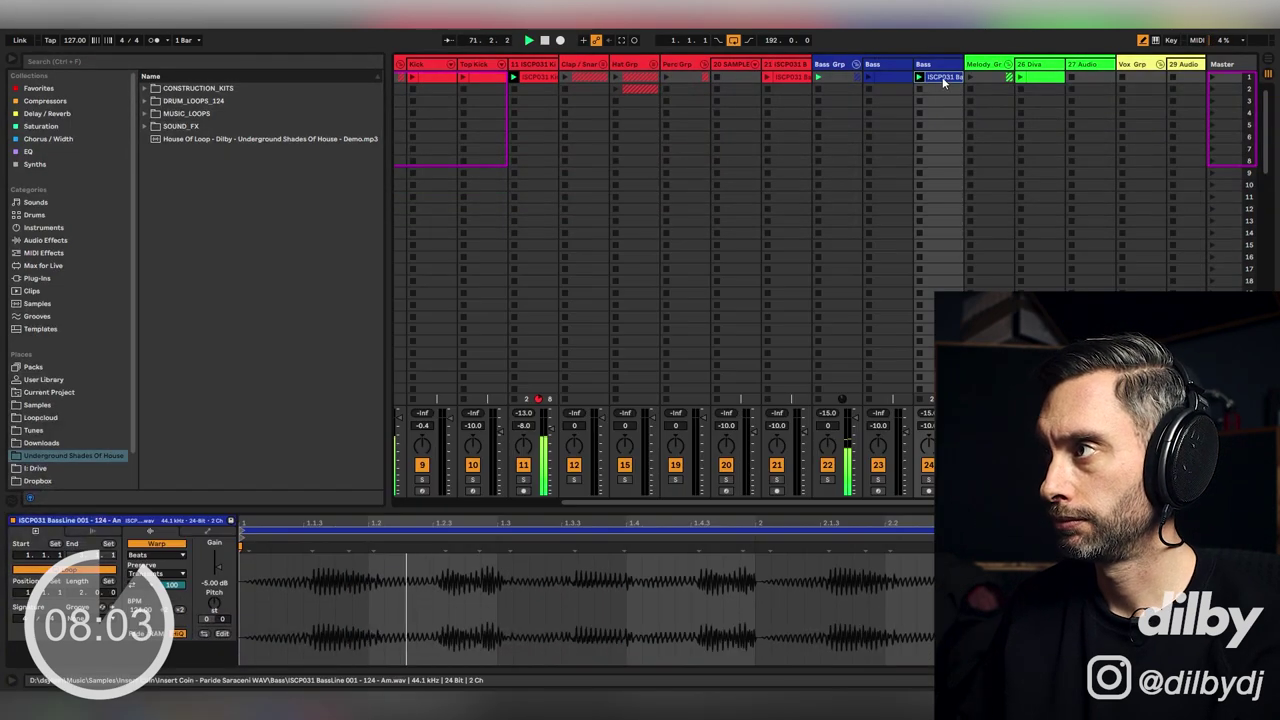
{"action": "left_click", "coordinate": [941, 102]}
{"action": "key", "text": "space"}
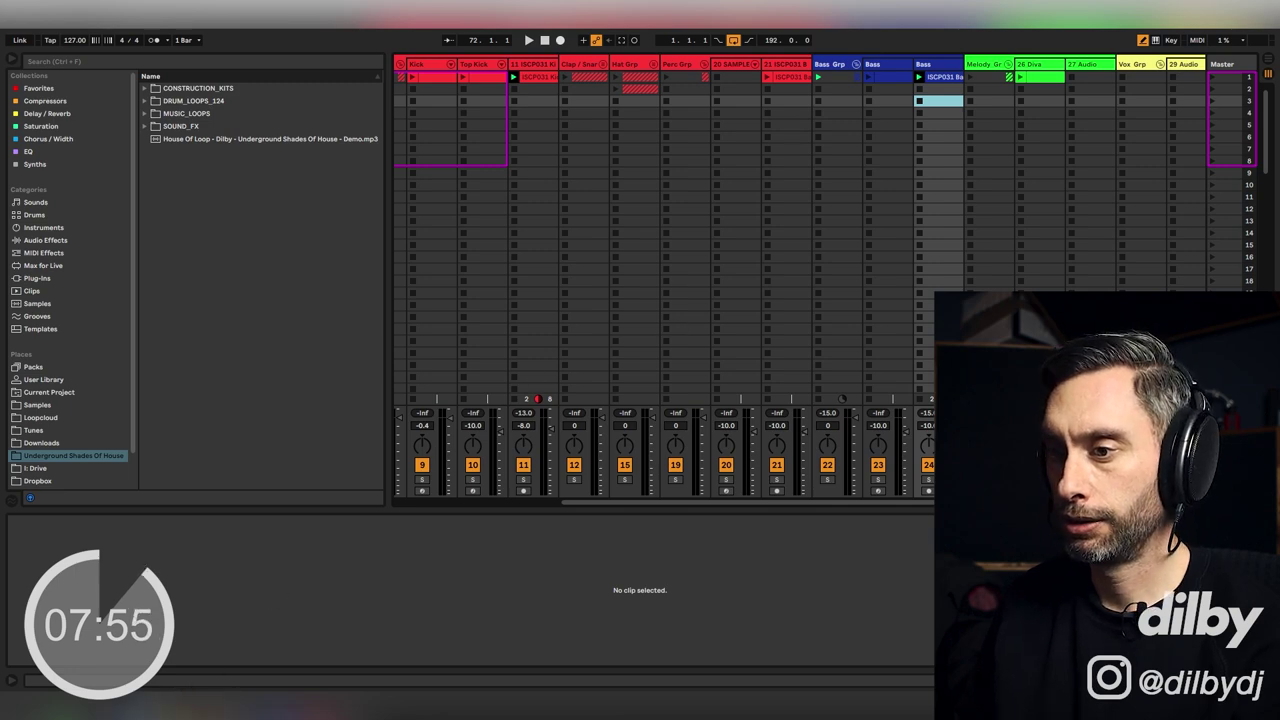
- Switch to Loopcloud and view the full details and instrument tags of the Afro House & Tribal pack
{"action": "left_click", "coordinate": [176, 688]}
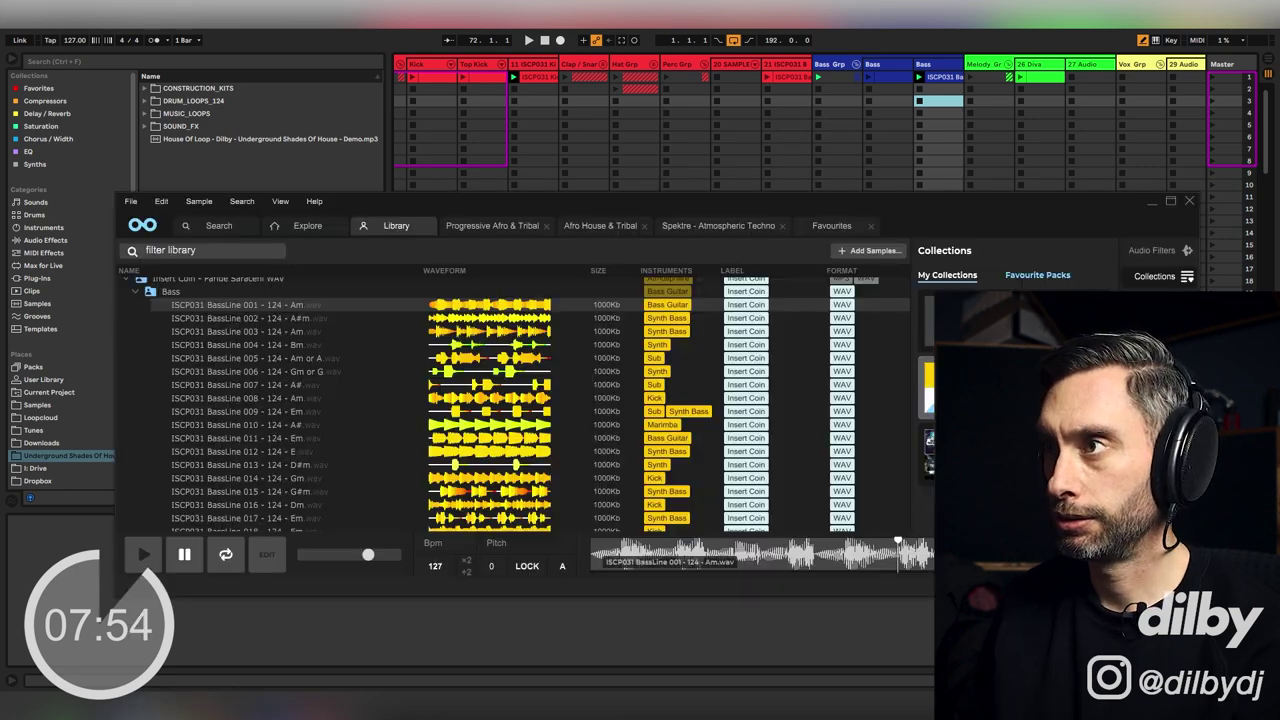
{"action": "left_click", "coordinate": [608, 226]}
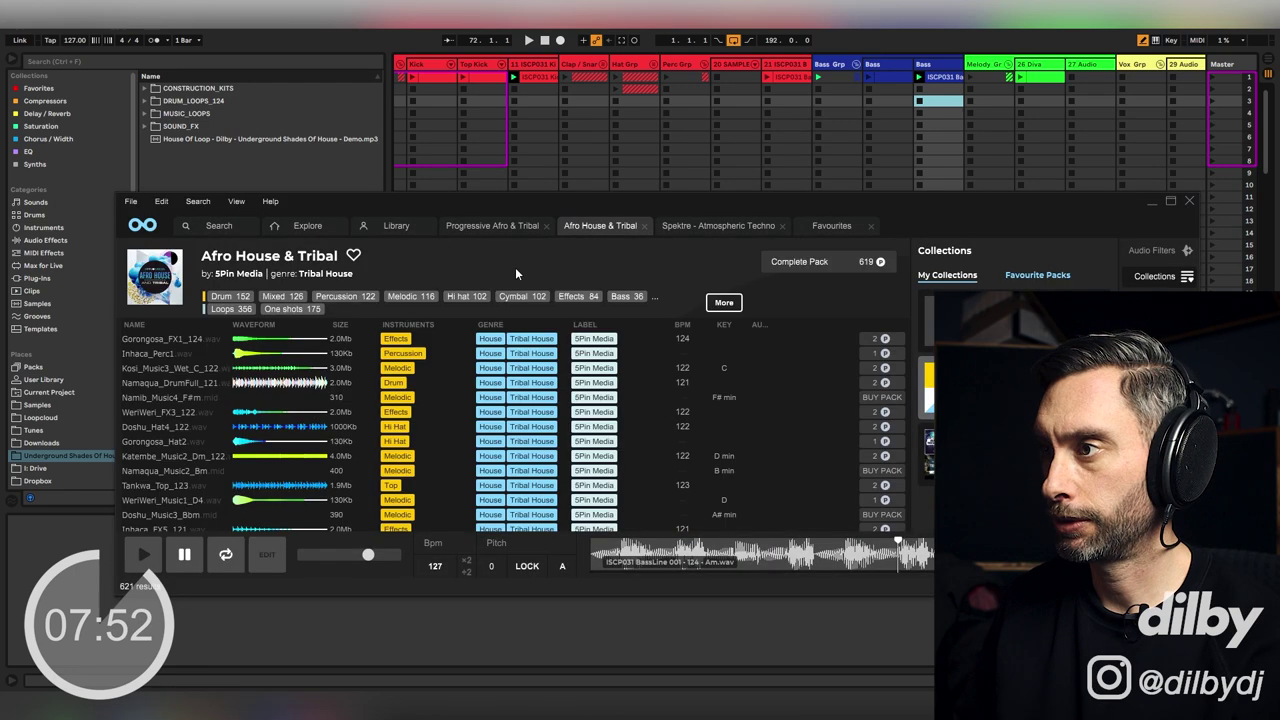
{"action": "left_click", "coordinate": [722, 303]}
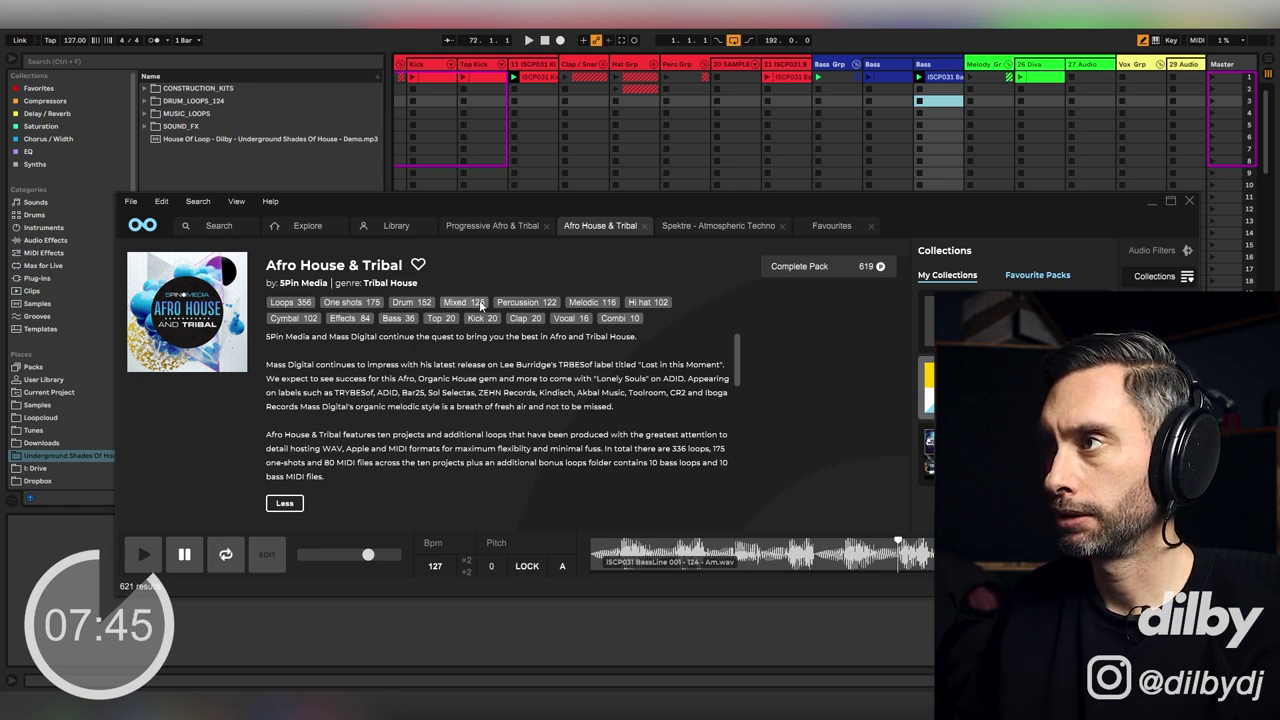
- Filter the Progressive Afro & Tribal pack to its Top loops and sort them by name
{"action": "left_click", "coordinate": [495, 226]}
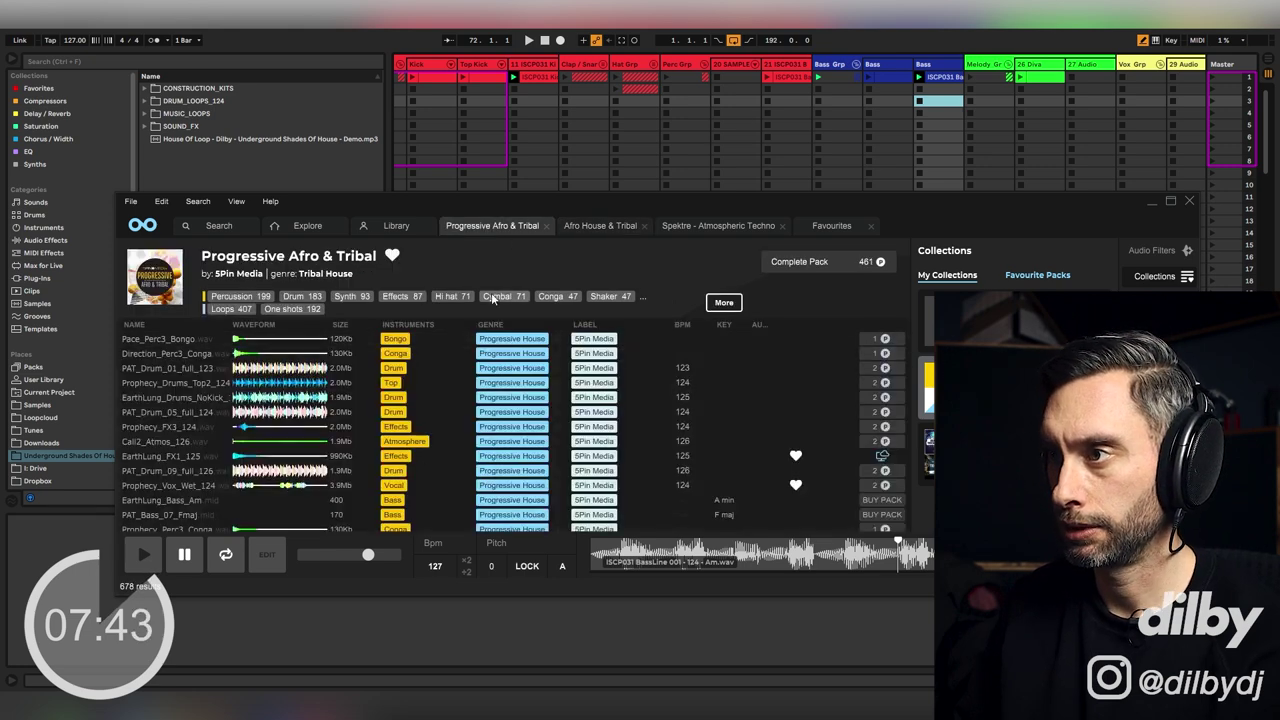
{"action": "left_click", "coordinate": [723, 302]}
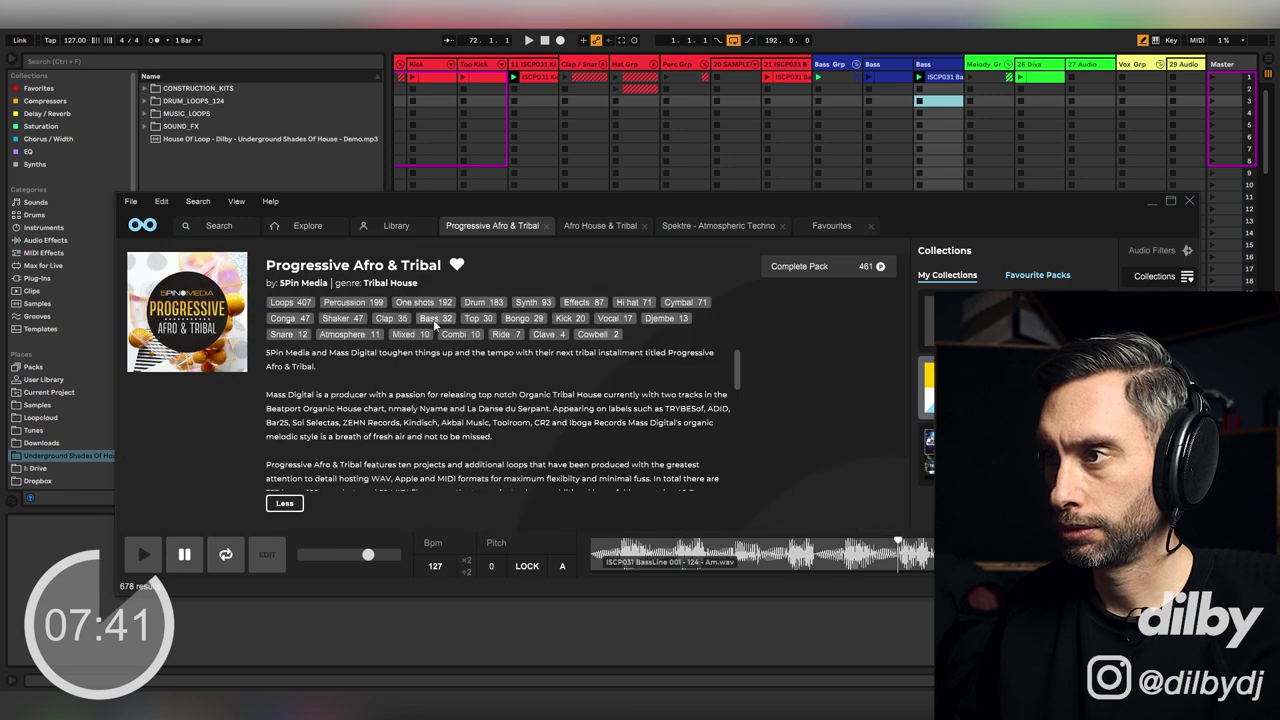
{"action": "left_click", "coordinate": [480, 318]}
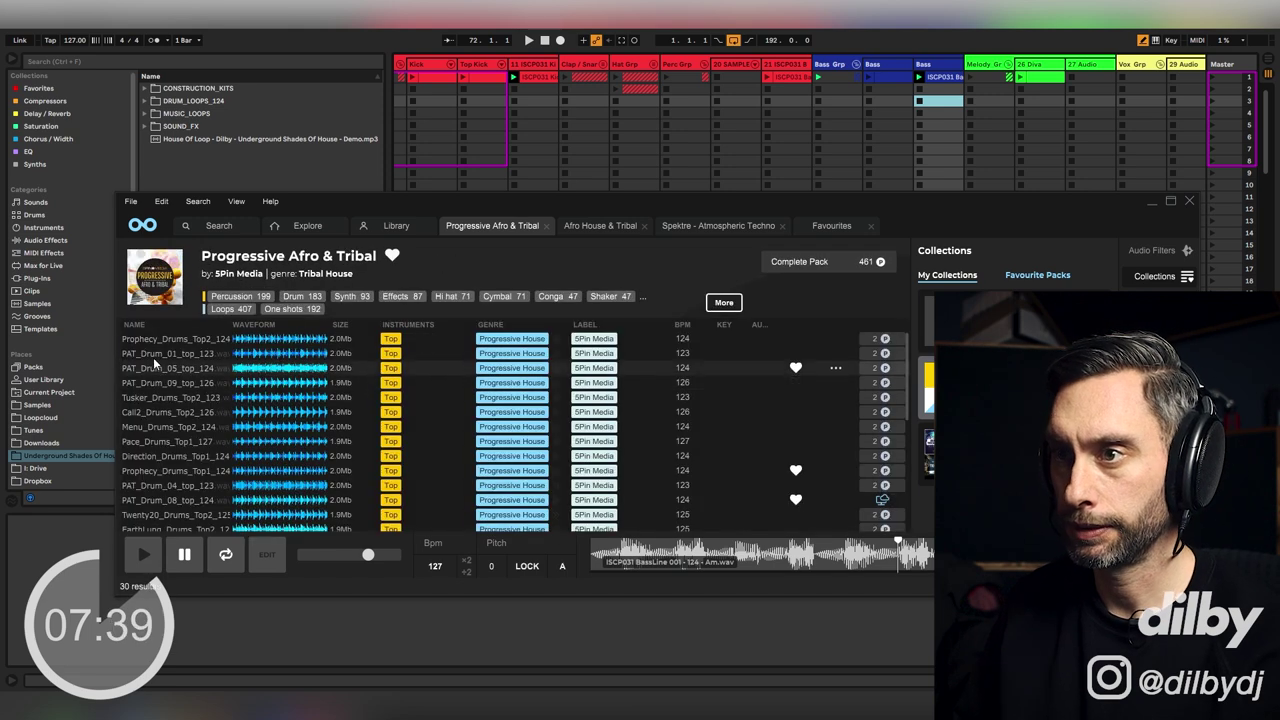
{"action": "left_click", "coordinate": [174, 326]}
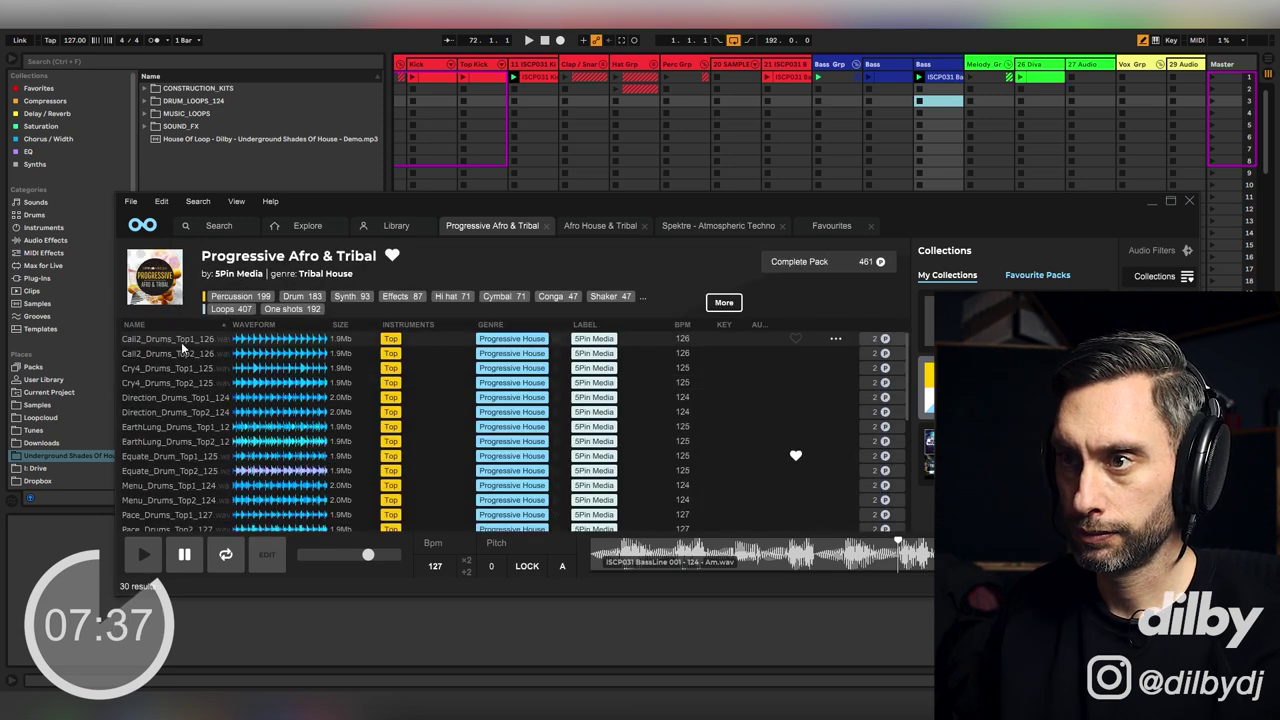
- Audition the top drum loops from Call2_Drums_Top1_126 down to Direction_Drums_Top1_124 against Live's kick and bassline
{"action": "left_click", "coordinate": [181, 341]}
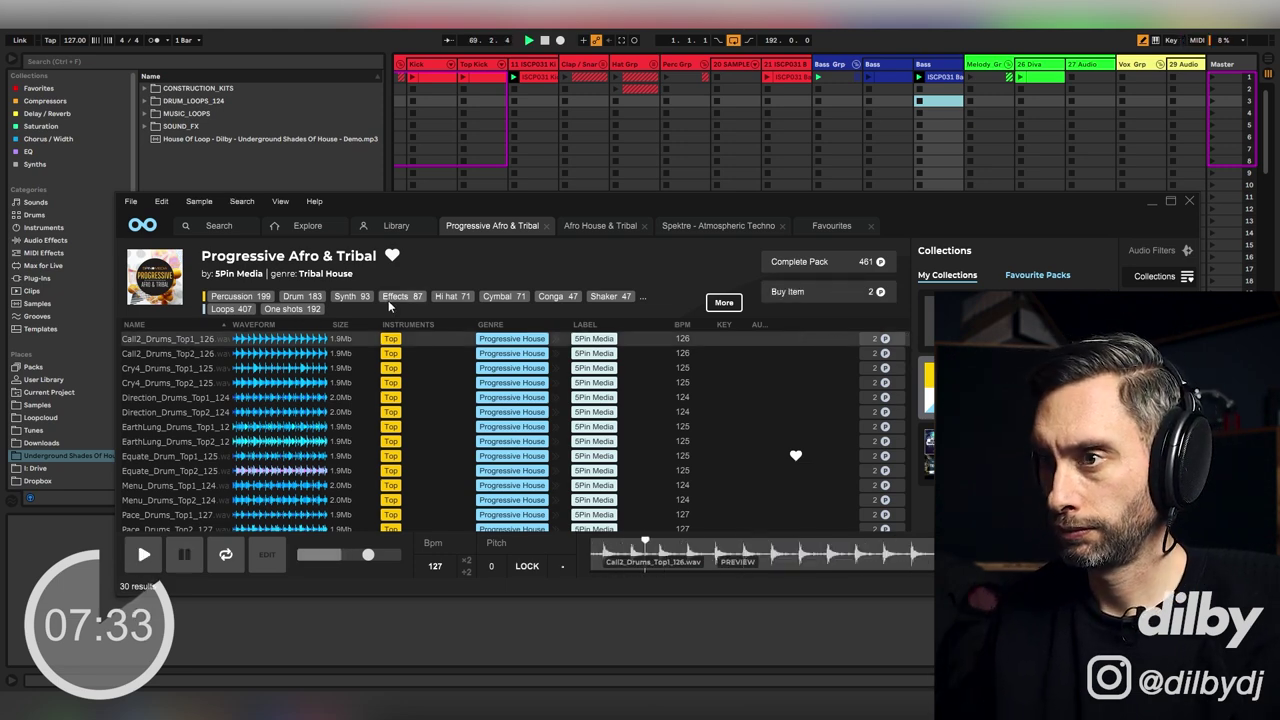
{"action": "key", "text": "Down"}
{"action": "key", "text": "Down"}
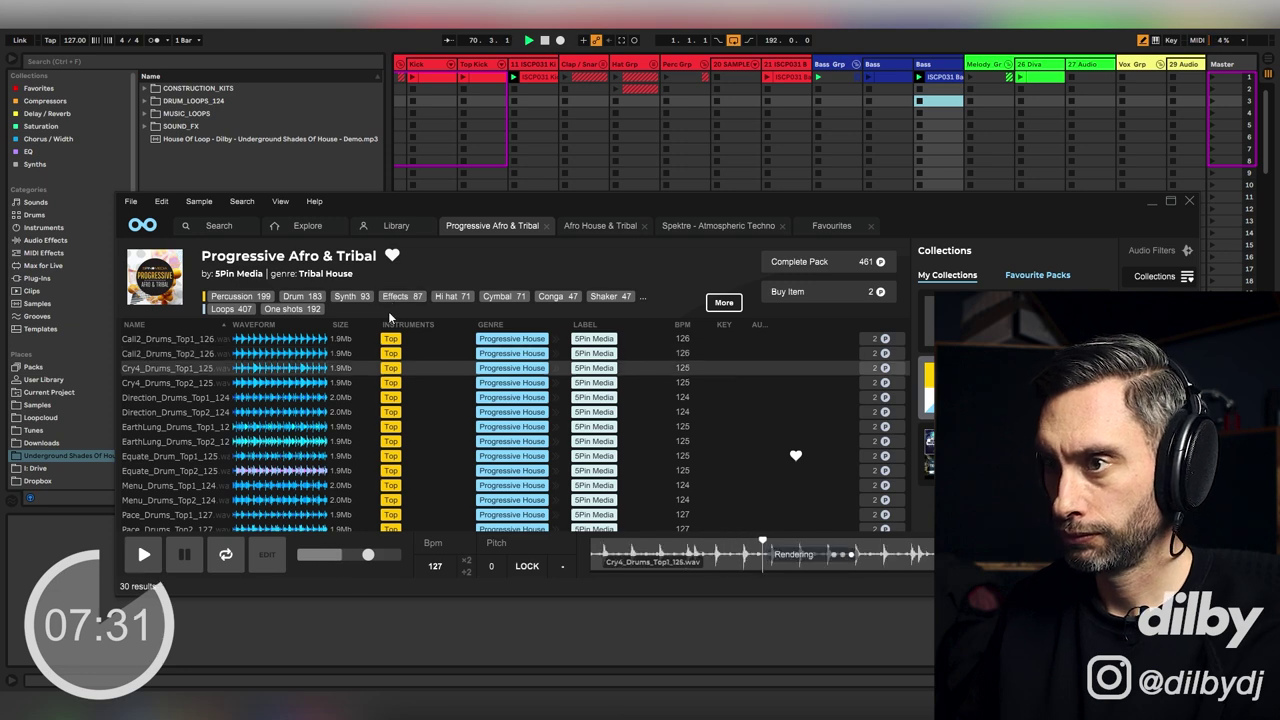
{"action": "key", "text": "Down"}
{"action": "key", "text": "Down"}
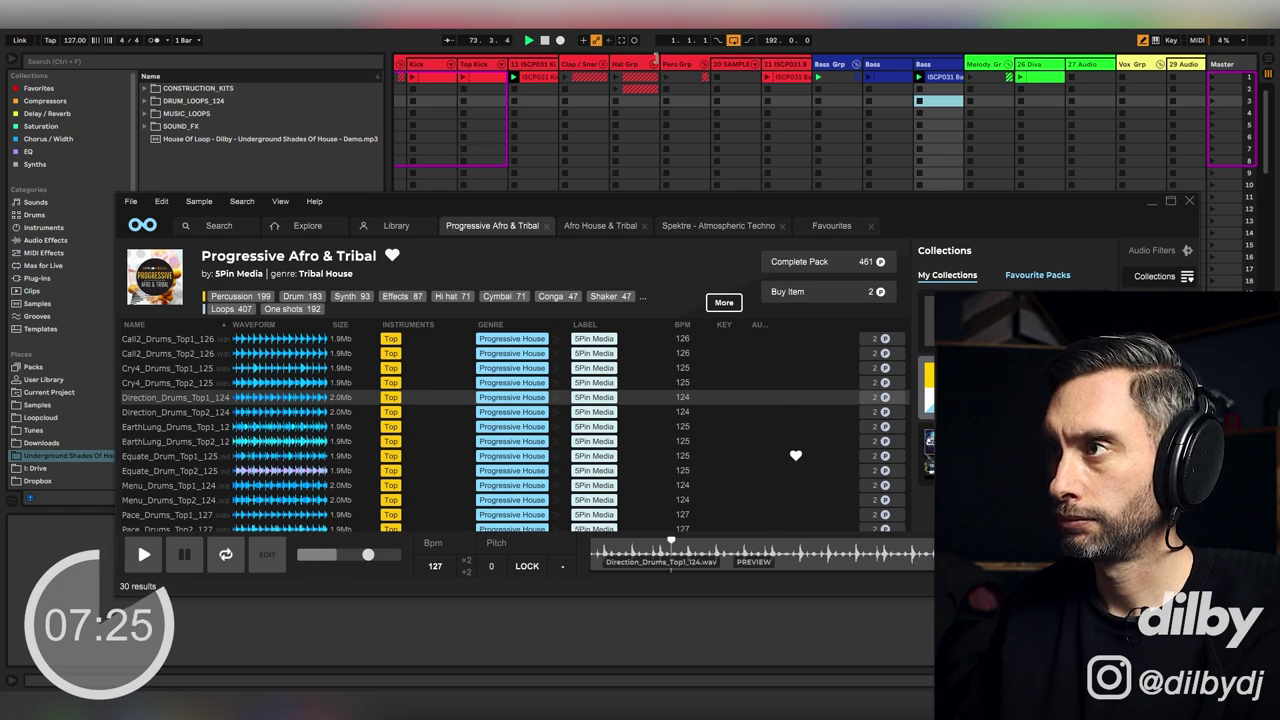
- Unfold the Hat group in Live, add three audio tracks after 18 Audio, and switch back to Loopcloud
{"action": "left_click", "coordinate": [655, 63]}
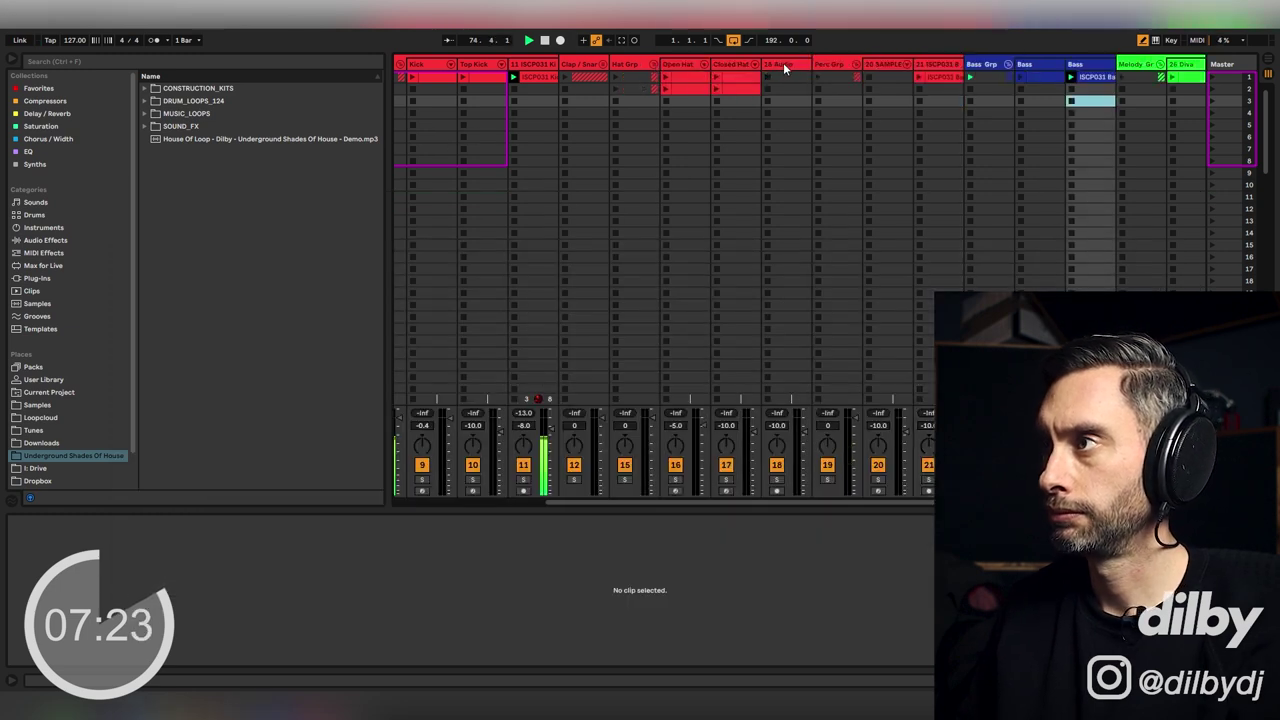
{"action": "left_click", "coordinate": [788, 65]}
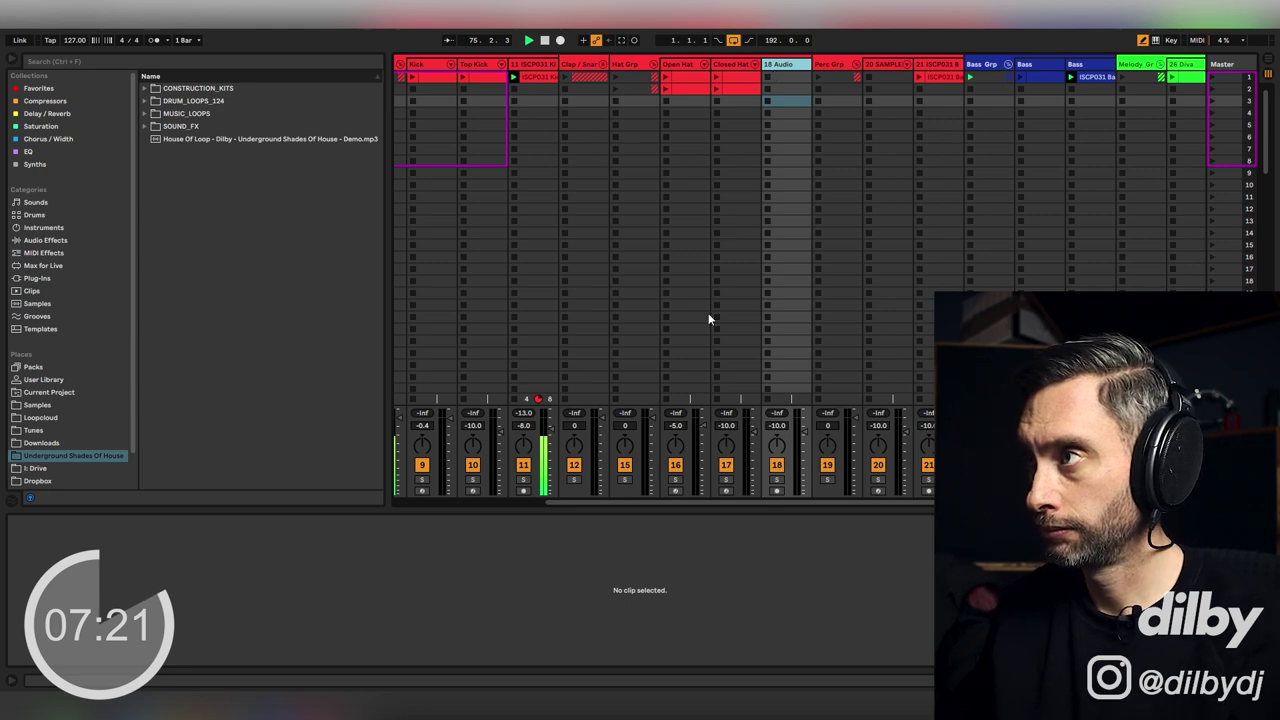
{"action": "key", "text": "ctrl+t"}
{"action": "key", "text": "ctrl+t"}
{"action": "key", "text": "alt+Tab"}
{"action": "key", "text": "ctrl+t"}
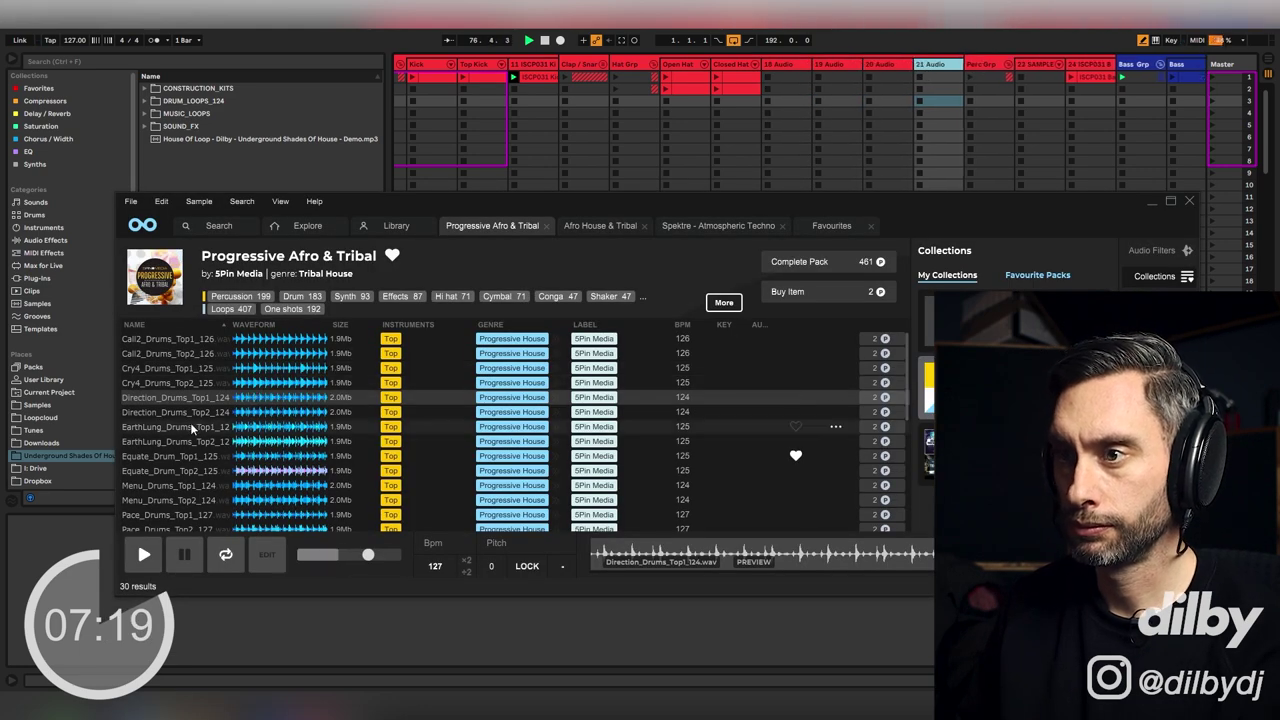
- Audition Direction_Drums_Top2_124 and EarthLung_Drums_Top1_125, buy the EarthLung loop, place it in the first slot of the 18 Audio track and launch it
{"action": "left_click", "coordinate": [191, 412]}
{"action": "key", "text": "Down"}
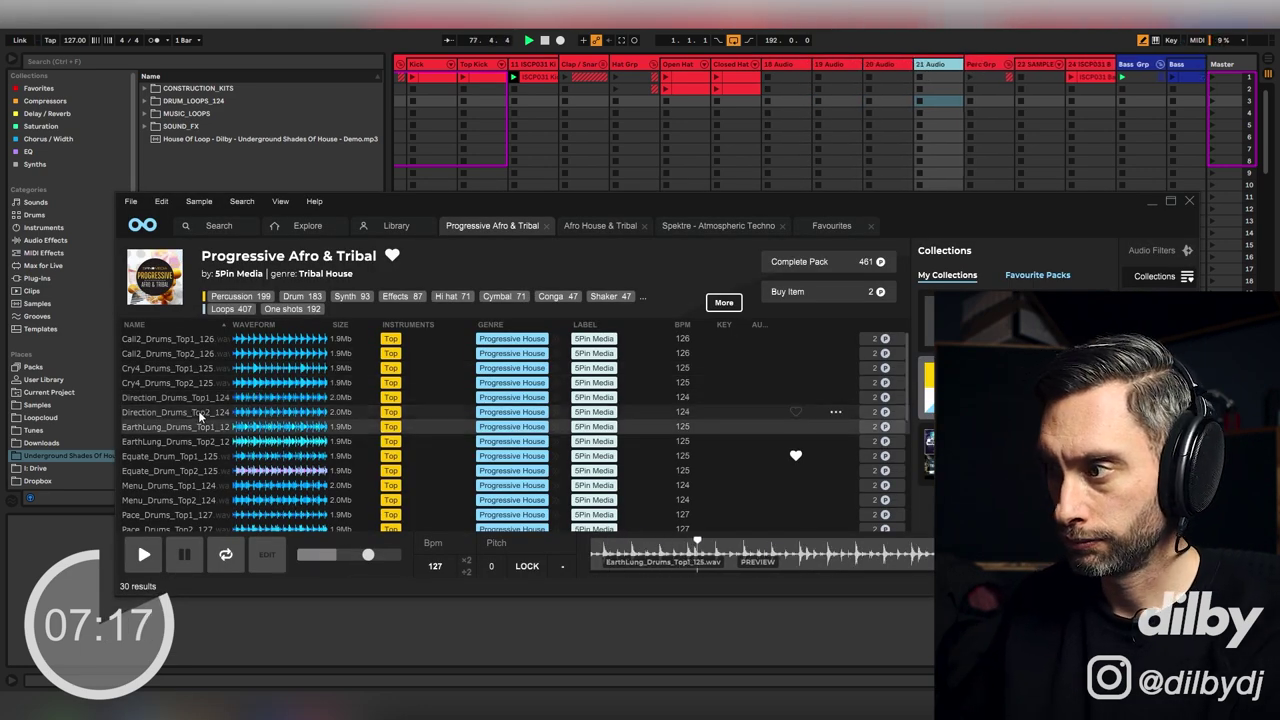
{"action": "left_click_drag", "start_coordinate": [210, 422], "coordinate": [785, 98]}
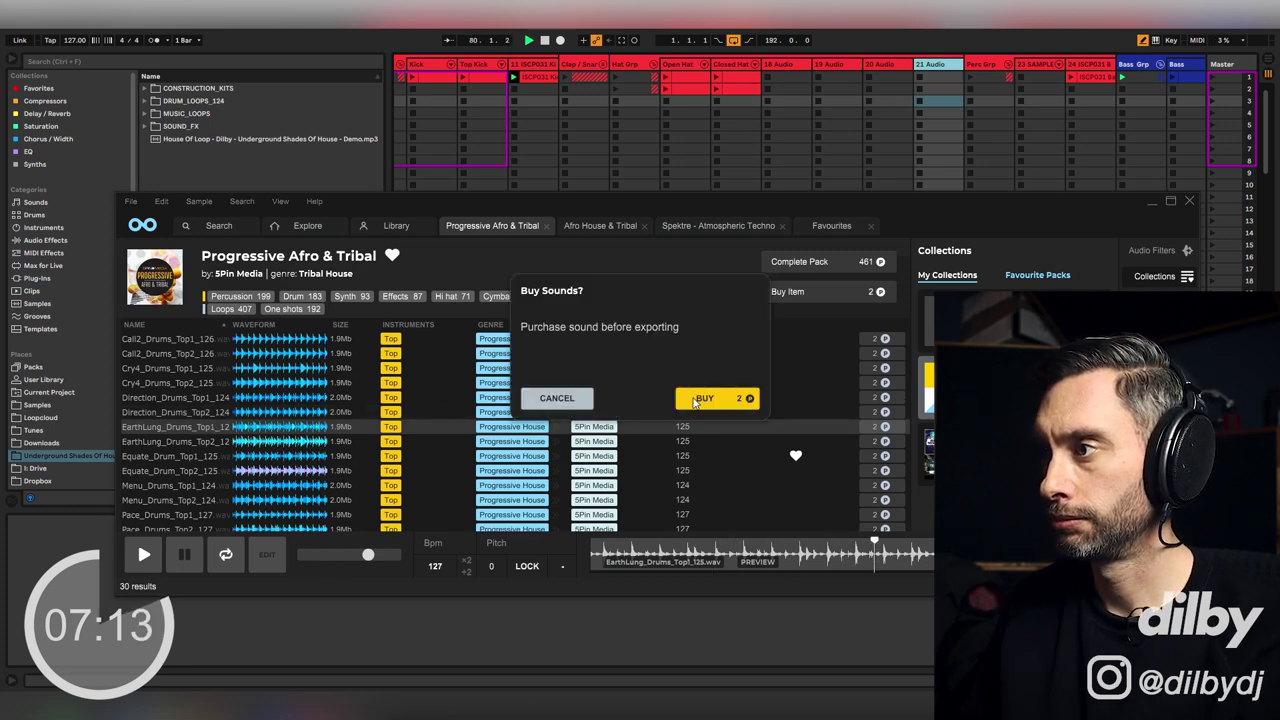
{"action": "left_click", "coordinate": [704, 398]}
{"action": "left_click_drag", "start_coordinate": [213, 428], "coordinate": [798, 74]}
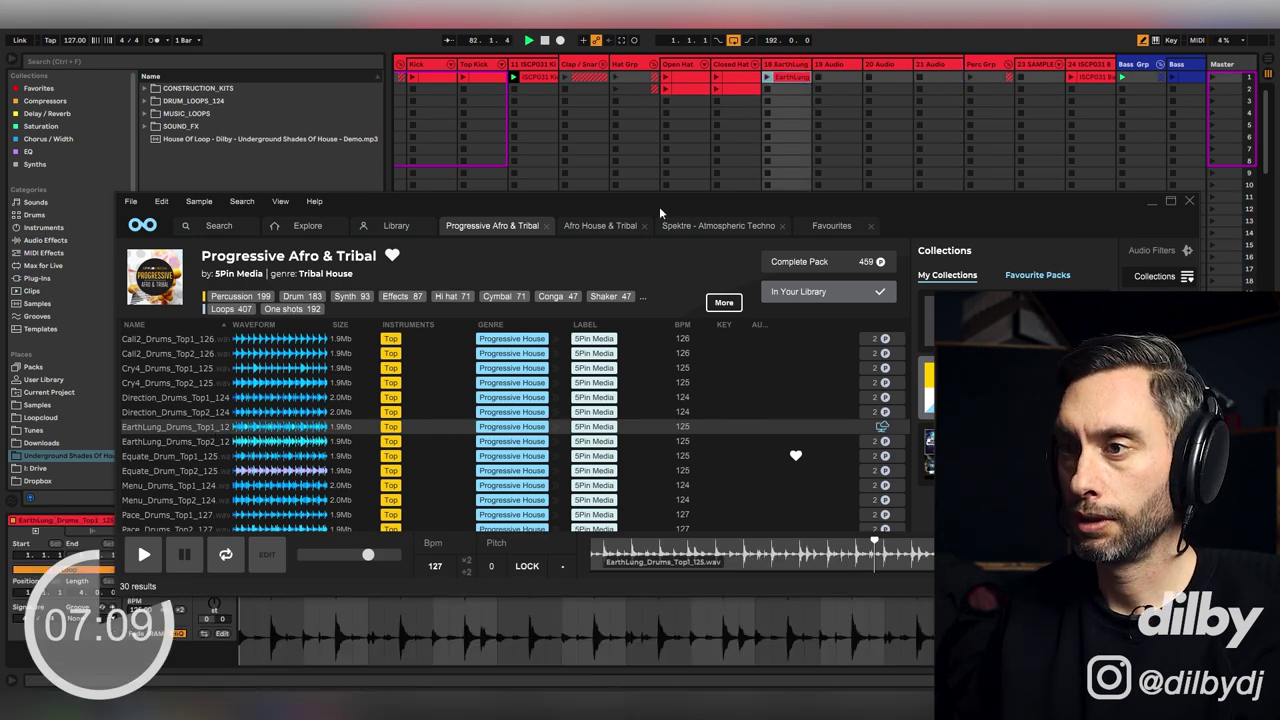
{"action": "left_click", "coordinate": [777, 84]}
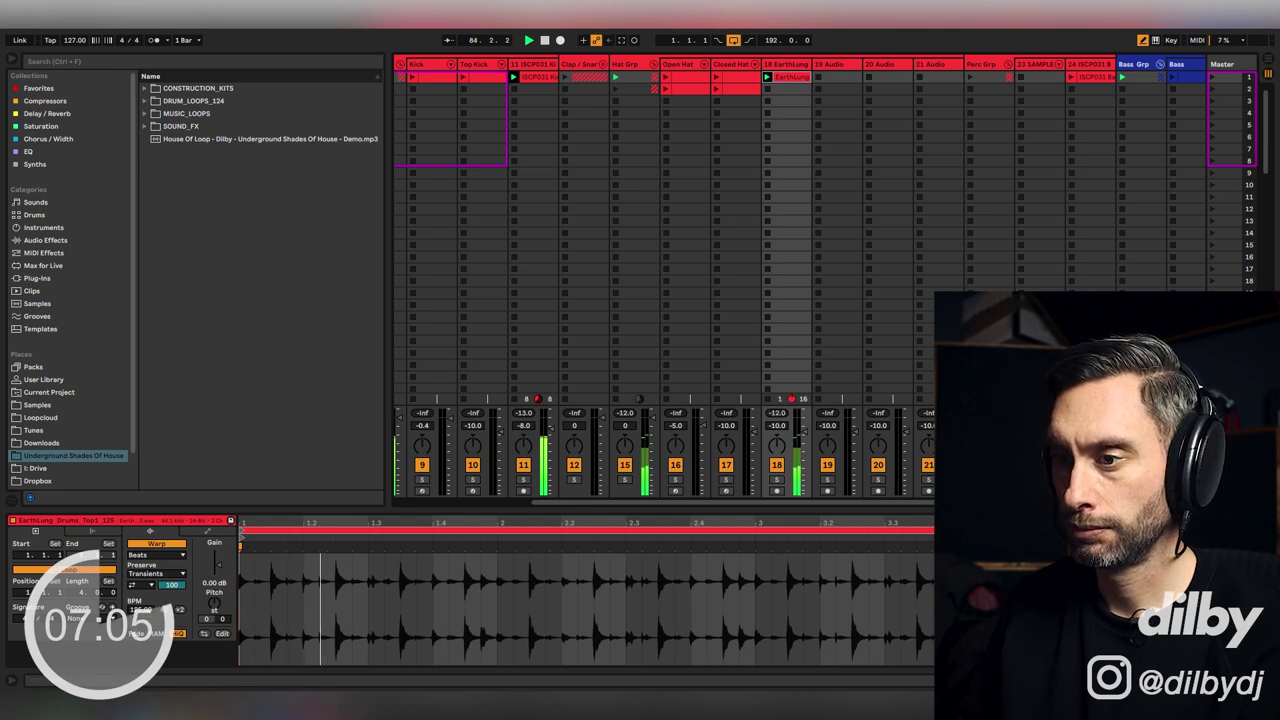
- Return to Loopcloud and audition the Equate_Drum_Top2_125 and Menu_Drums_Top1_124 top loops
{"action": "left_click", "coordinate": [234, 689]}
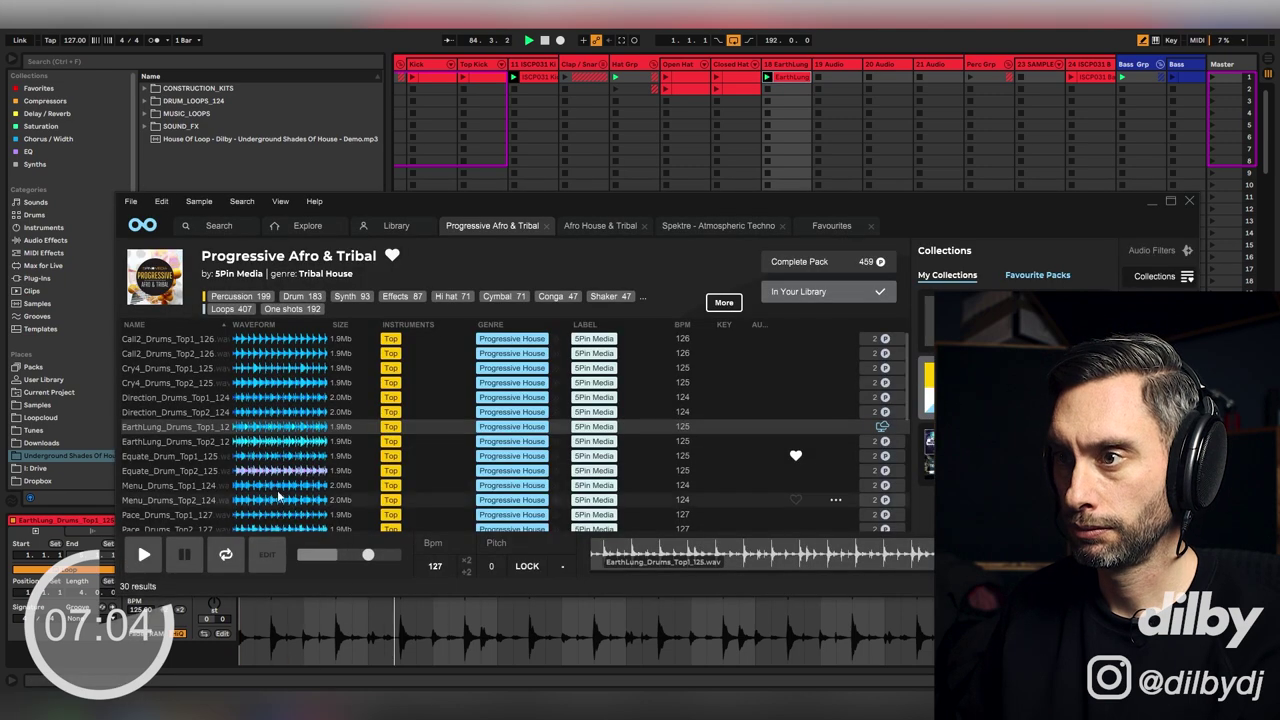
{"action": "left_click", "coordinate": [173, 470]}
{"action": "left_click", "coordinate": [181, 480]}
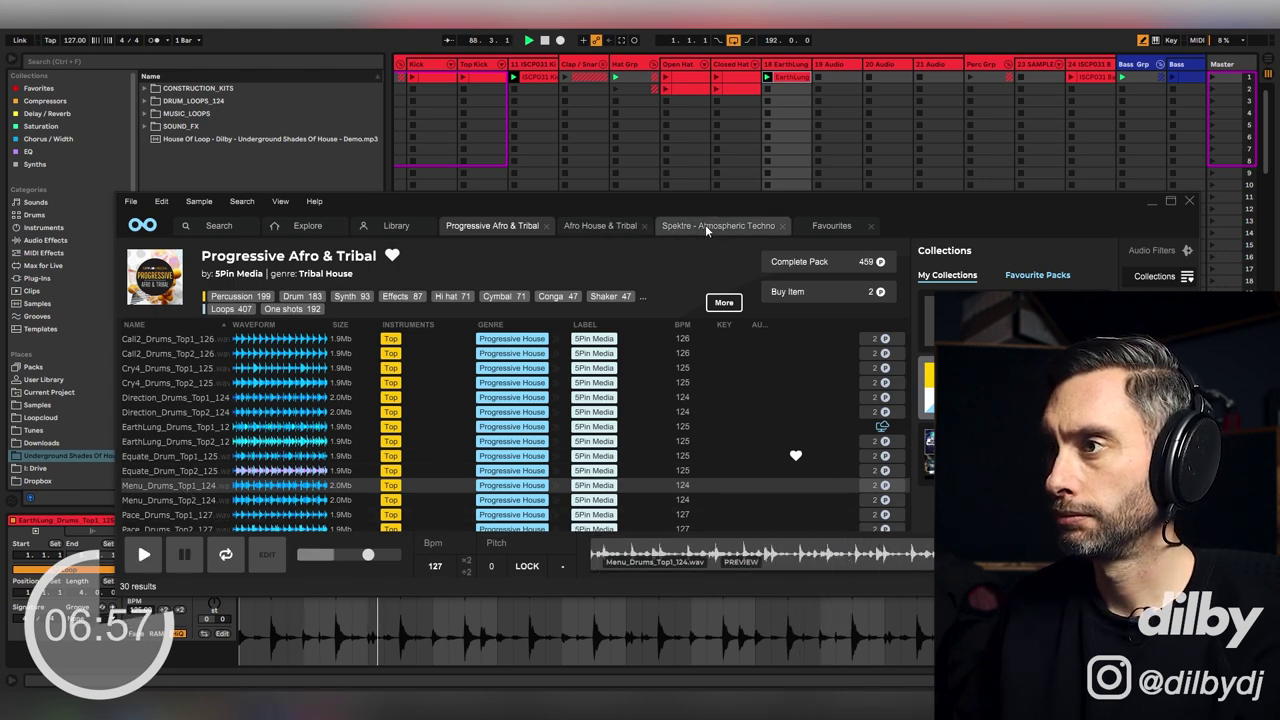
- Filter the Afro House & Tribal pack to its Percussion loops
{"action": "left_click", "coordinate": [605, 225]}
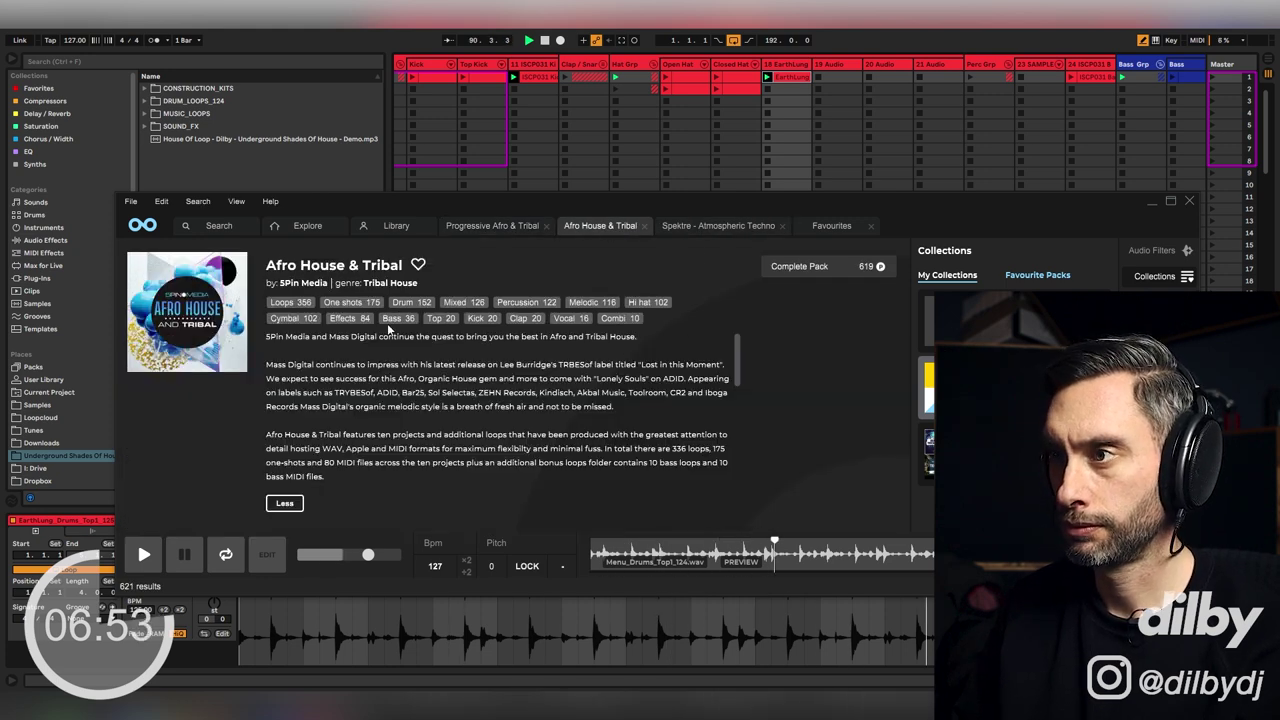
{"action": "left_click", "coordinate": [526, 302]}
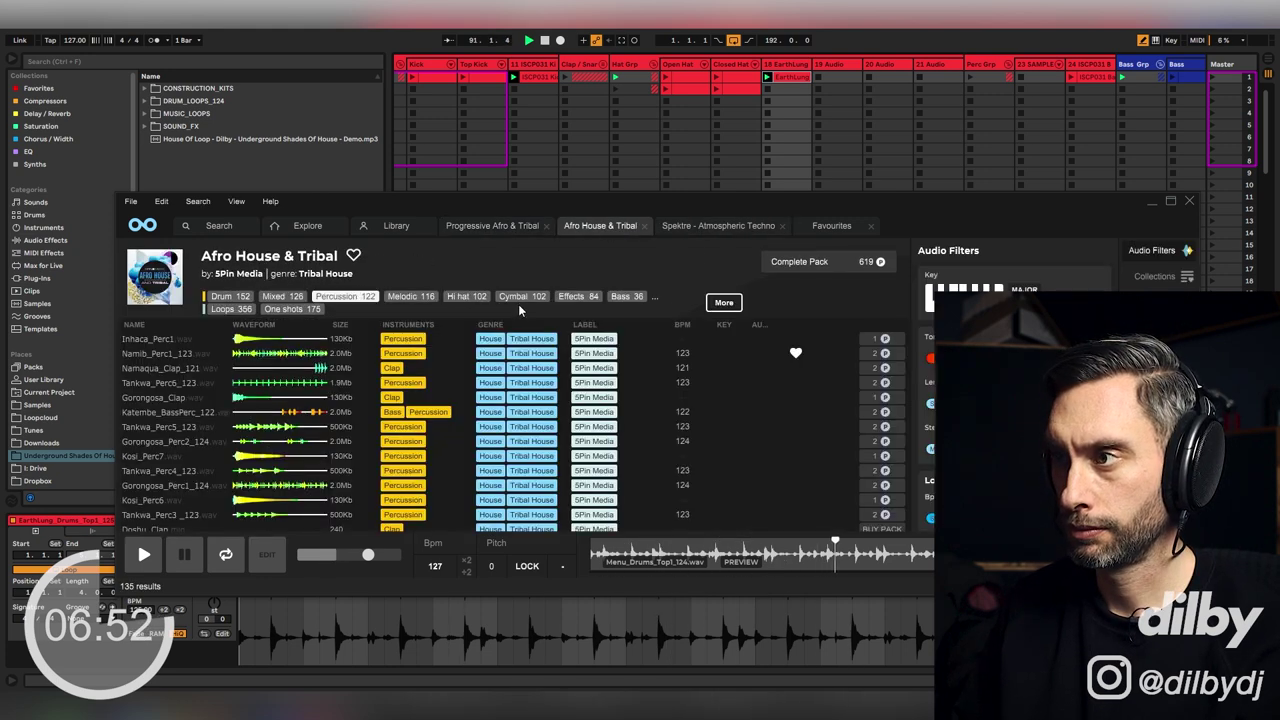
{"action": "left_click", "coordinate": [243, 309]}
- Audition percussion loops including Namib_Perc1_123, Tankwa_Perc6_123, Gorongosa_Perc1_124 and Inhaca_Perc1_121 against the playing track
{"action": "left_click", "coordinate": [191, 342]}
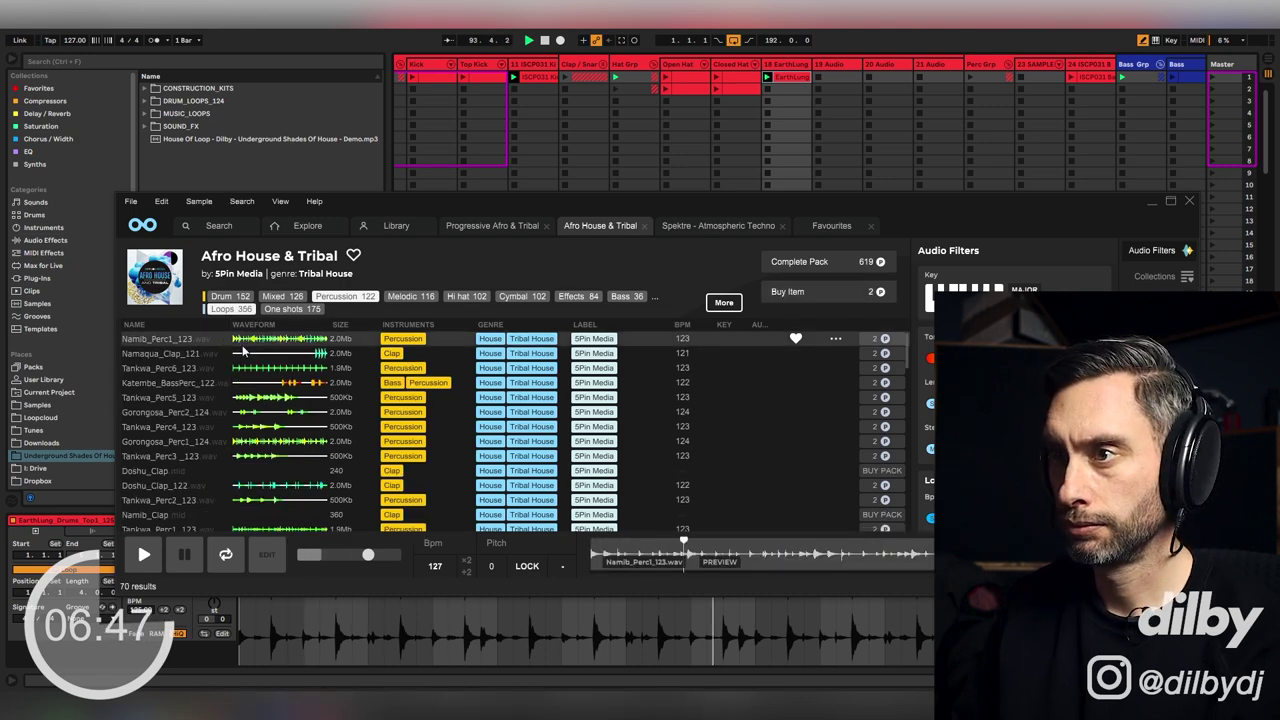
{"action": "left_click", "coordinate": [181, 369]}
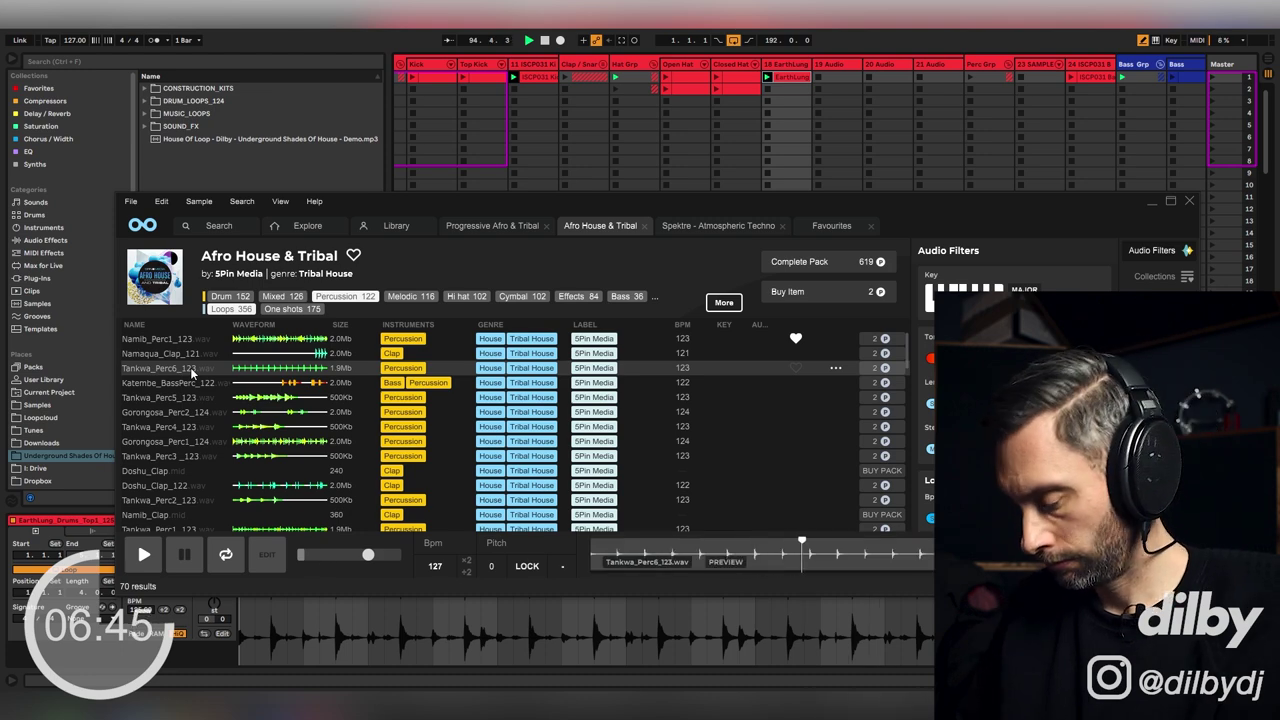
{"action": "key", "text": "Down"}
{"action": "key", "text": "Down"}
{"action": "key", "text": "Down"}
{"action": "key", "text": "Down"}
{"action": "key", "text": "Down"}
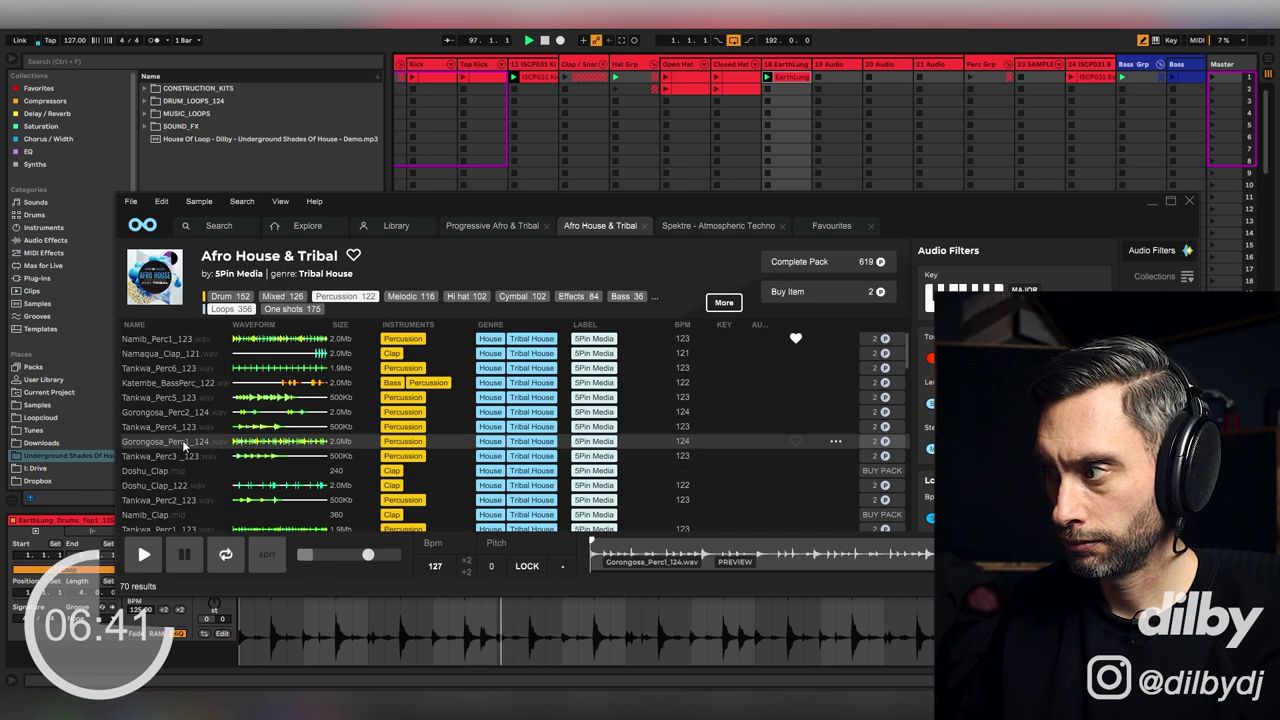
{"action": "scroll", "coordinate": [207, 471], "scroll_direction": "down", "scroll_amount": 4}
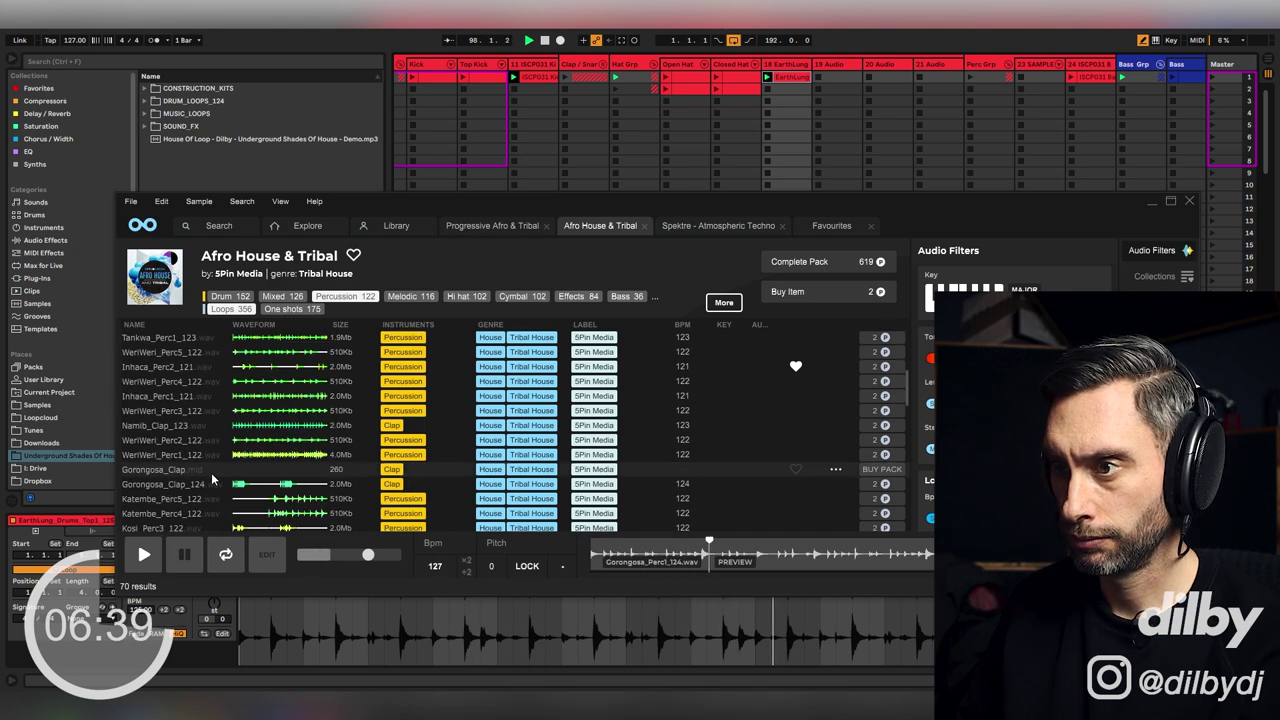
{"action": "left_click", "coordinate": [184, 394]}
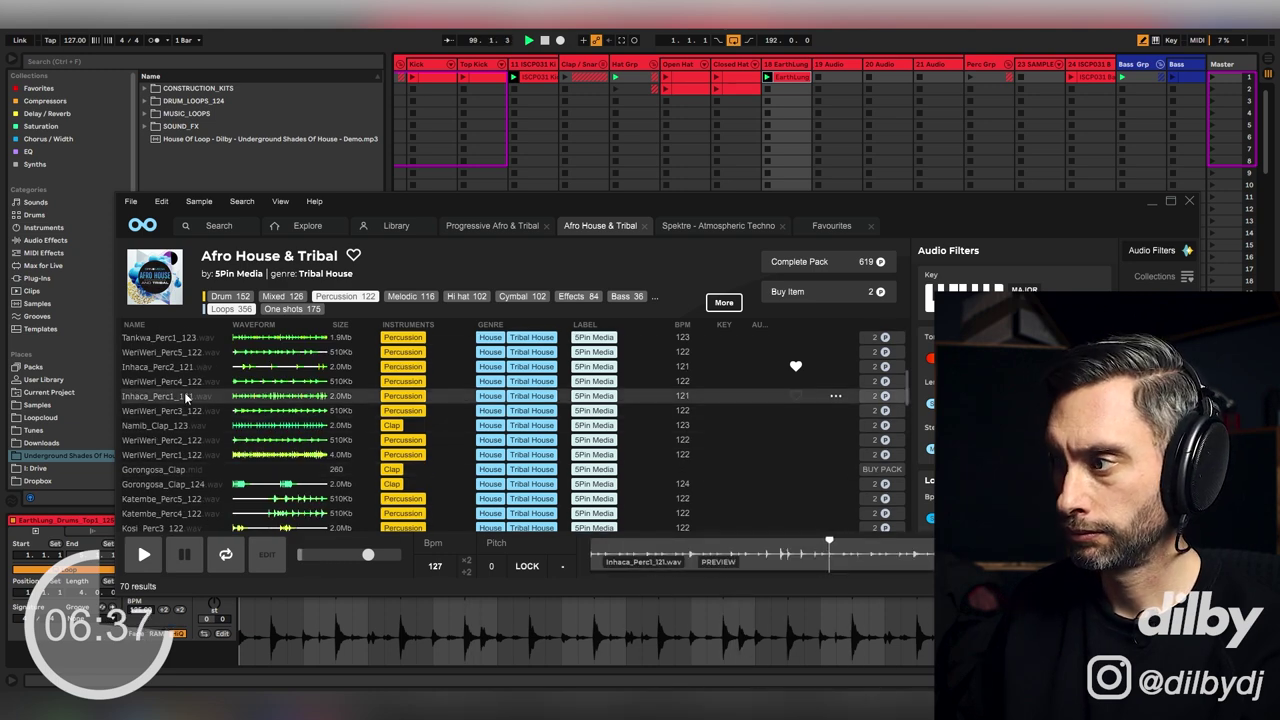
- Switch to Live, launch the ISCP031 clip on track 24, and add two audio tracks after that track
{"action": "left_click", "coordinate": [778, 85]}
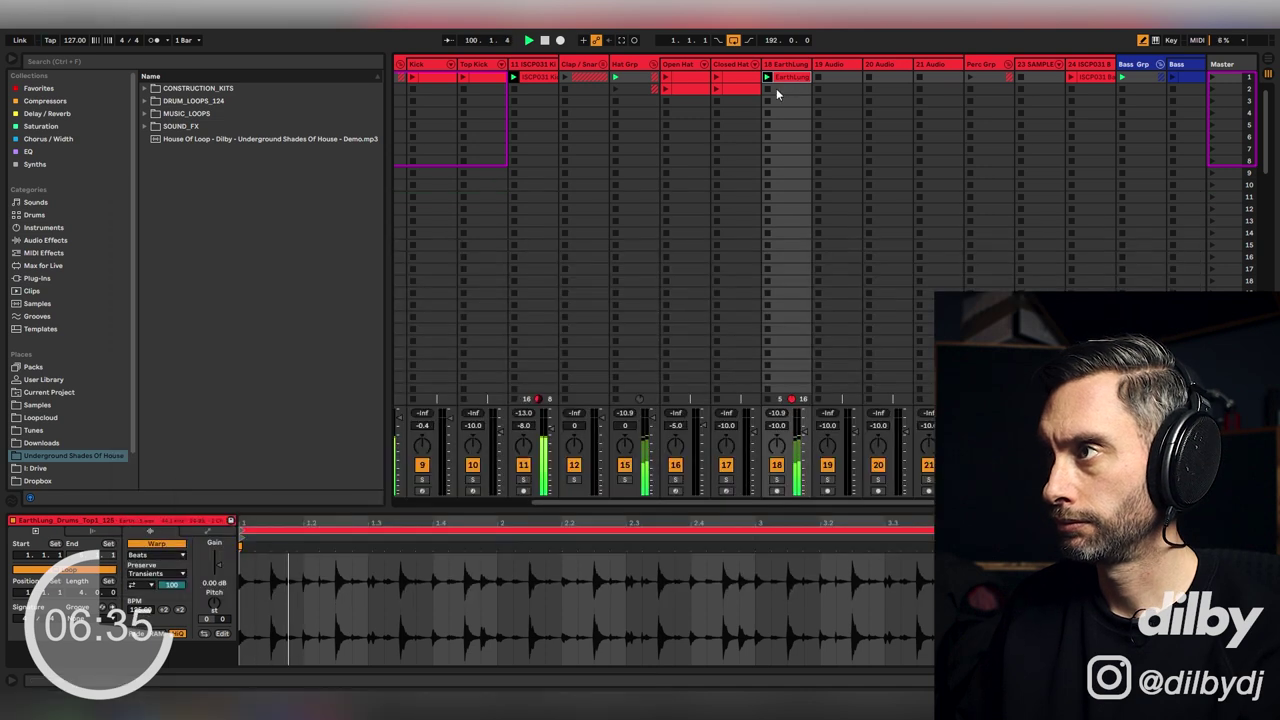
{"action": "left_click", "coordinate": [1072, 77]}
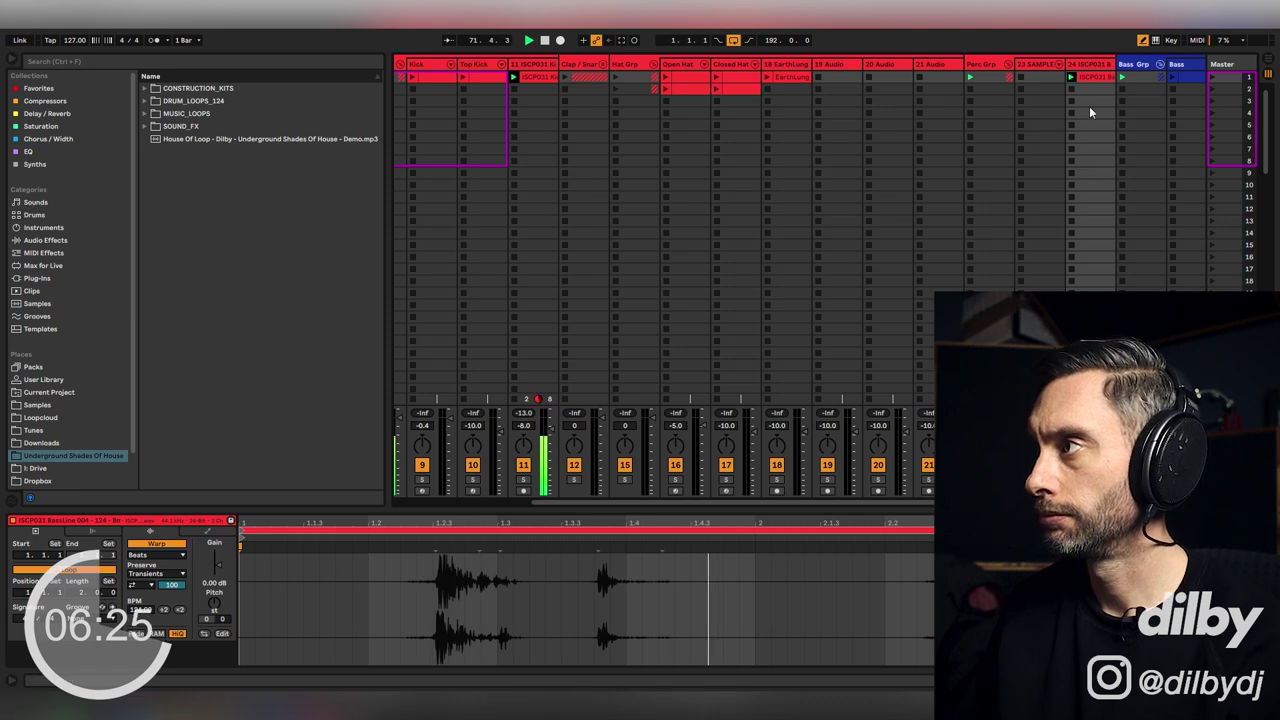
{"action": "left_click", "coordinate": [1085, 66]}
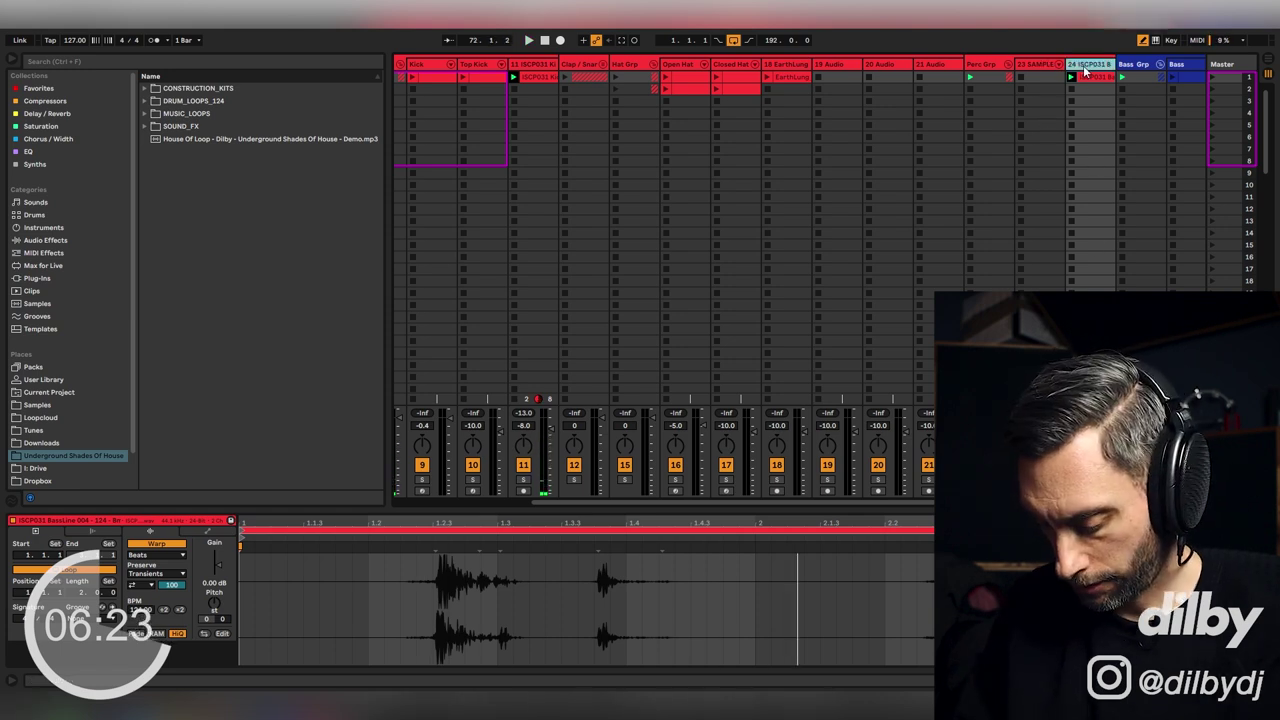
{"action": "key", "text": "ctrl+t"}
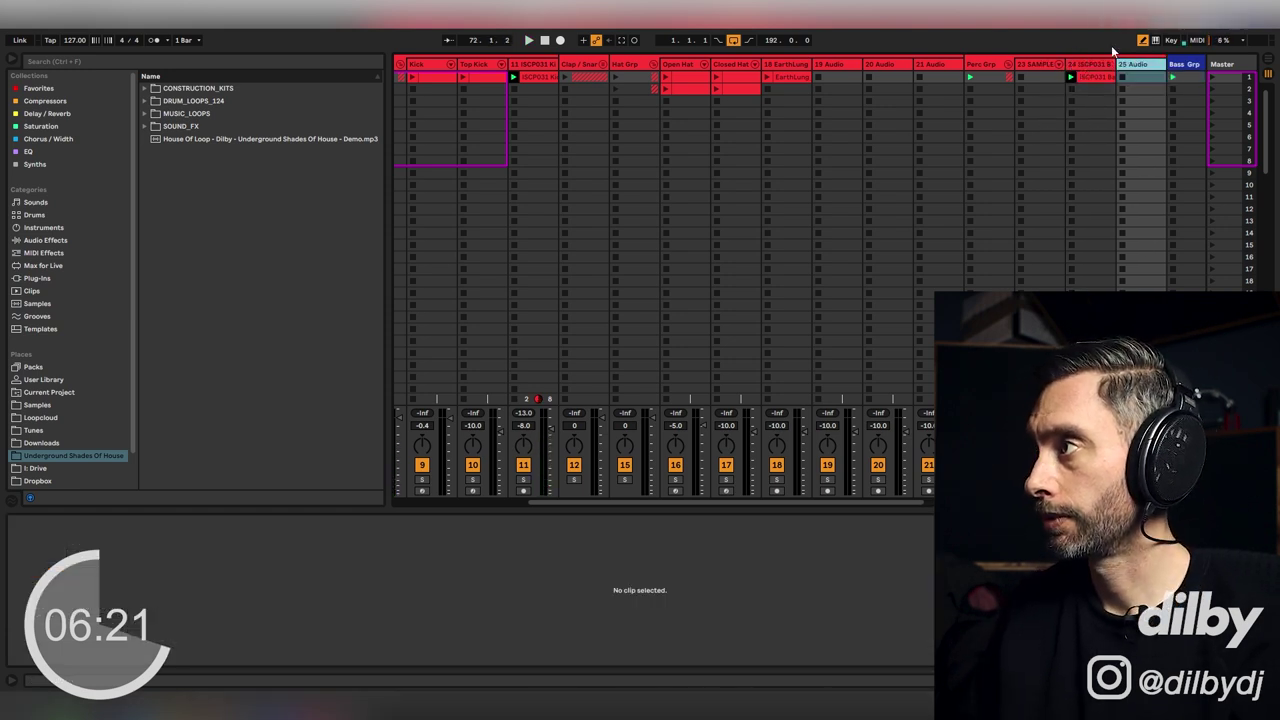
{"action": "key", "text": "ctrl+t"}
- Audition WeriWeri_Perc4_122 in Loopcloud, buy it, and place it in the first slot of the 25 Audio track
{"action": "left_click", "coordinate": [211, 694]}
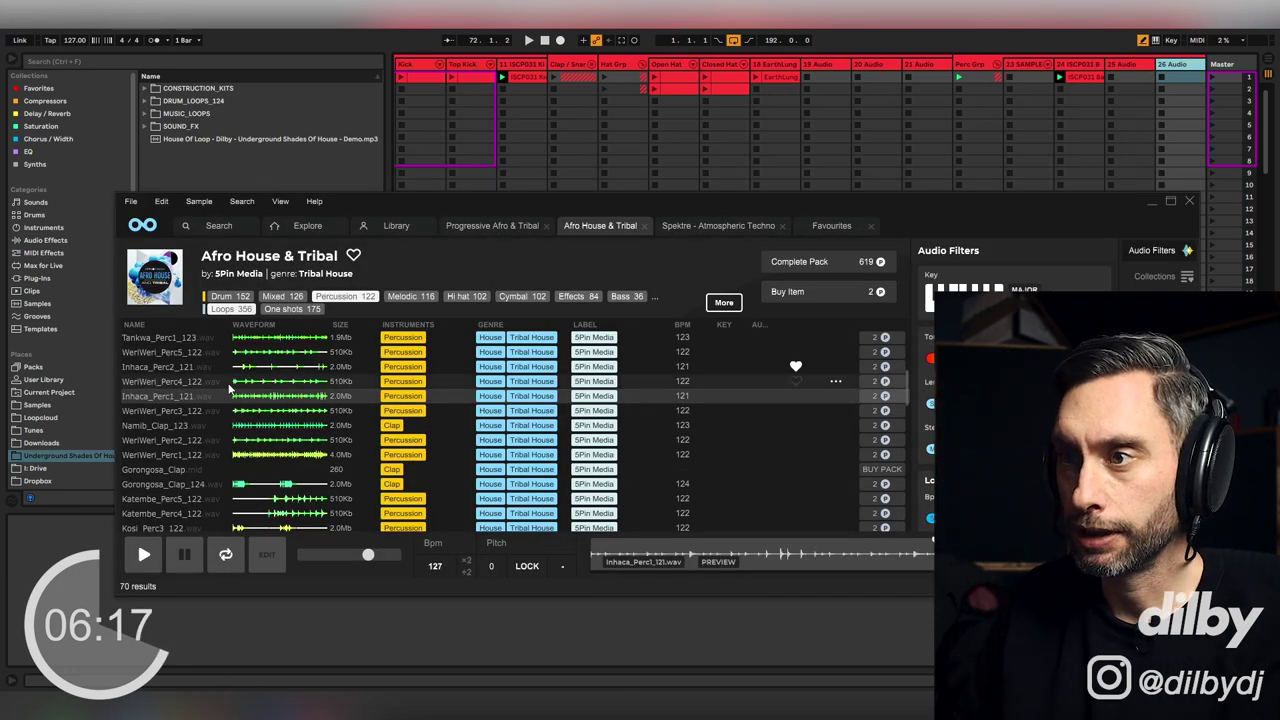
{"action": "left_click", "coordinate": [316, 427]}
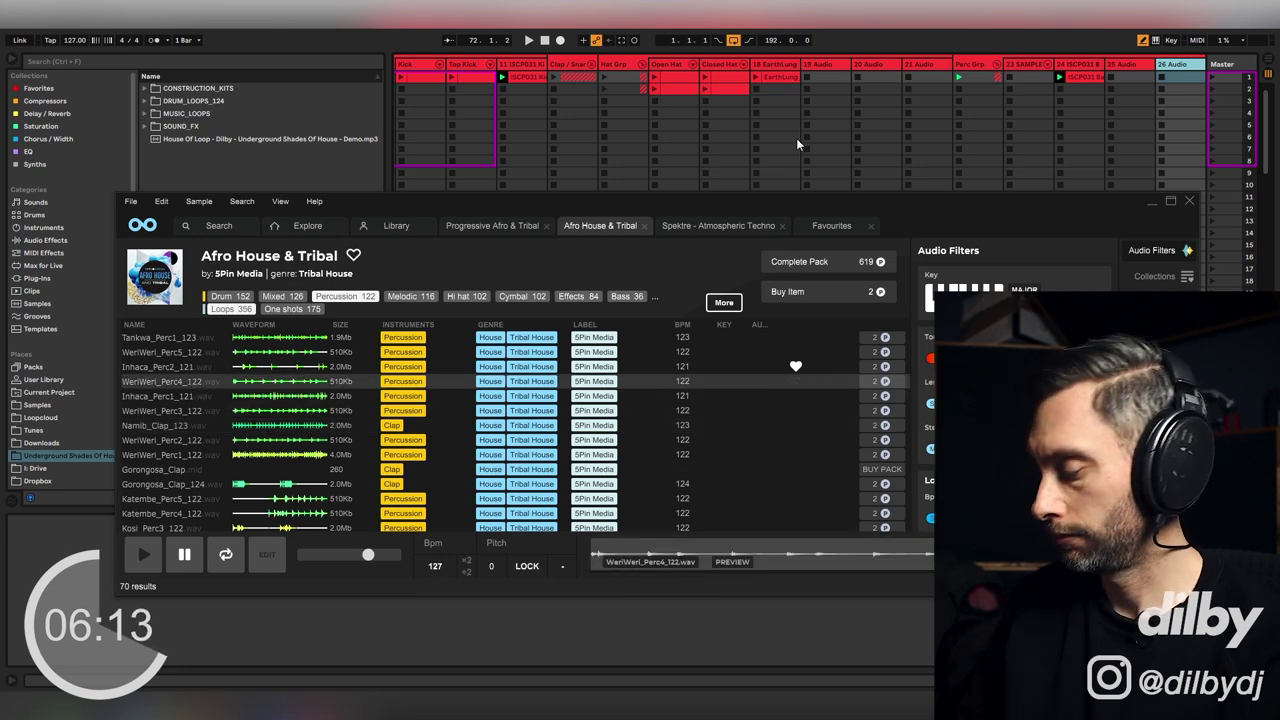
{"action": "left_click", "coordinate": [183, 379]}
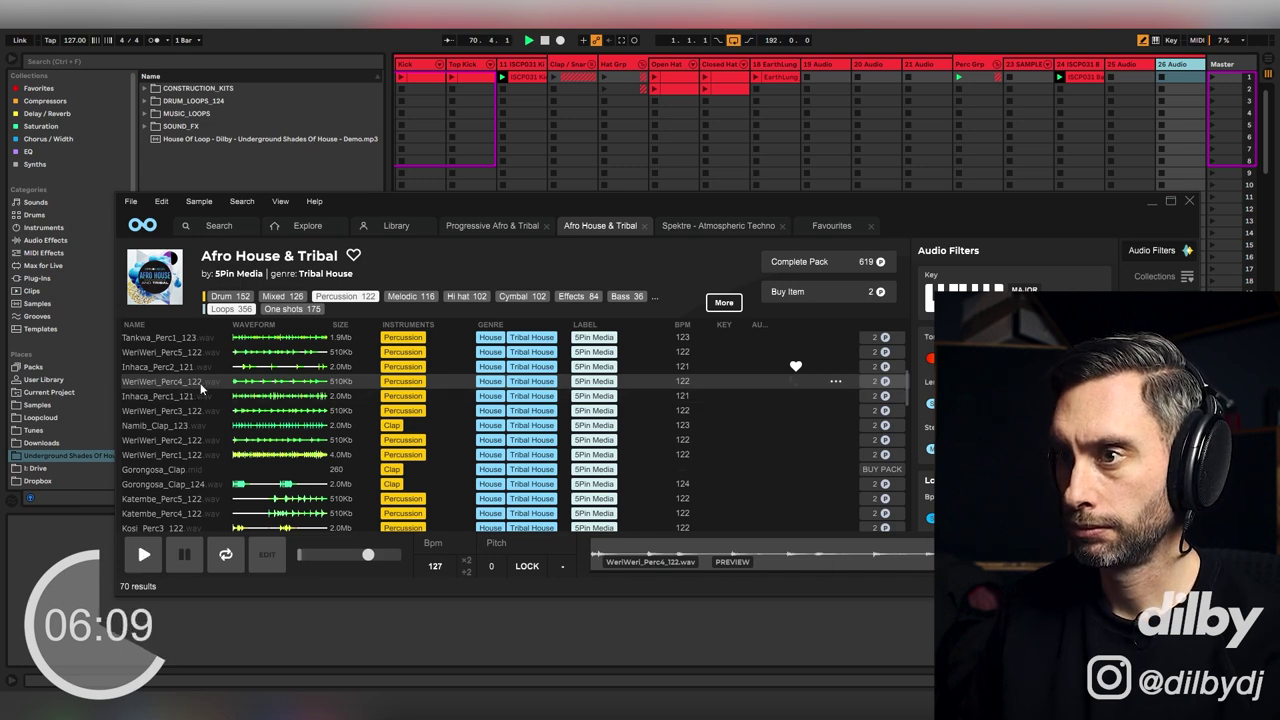
{"action": "left_click_drag", "start_coordinate": [200, 379], "coordinate": [1144, 79]}
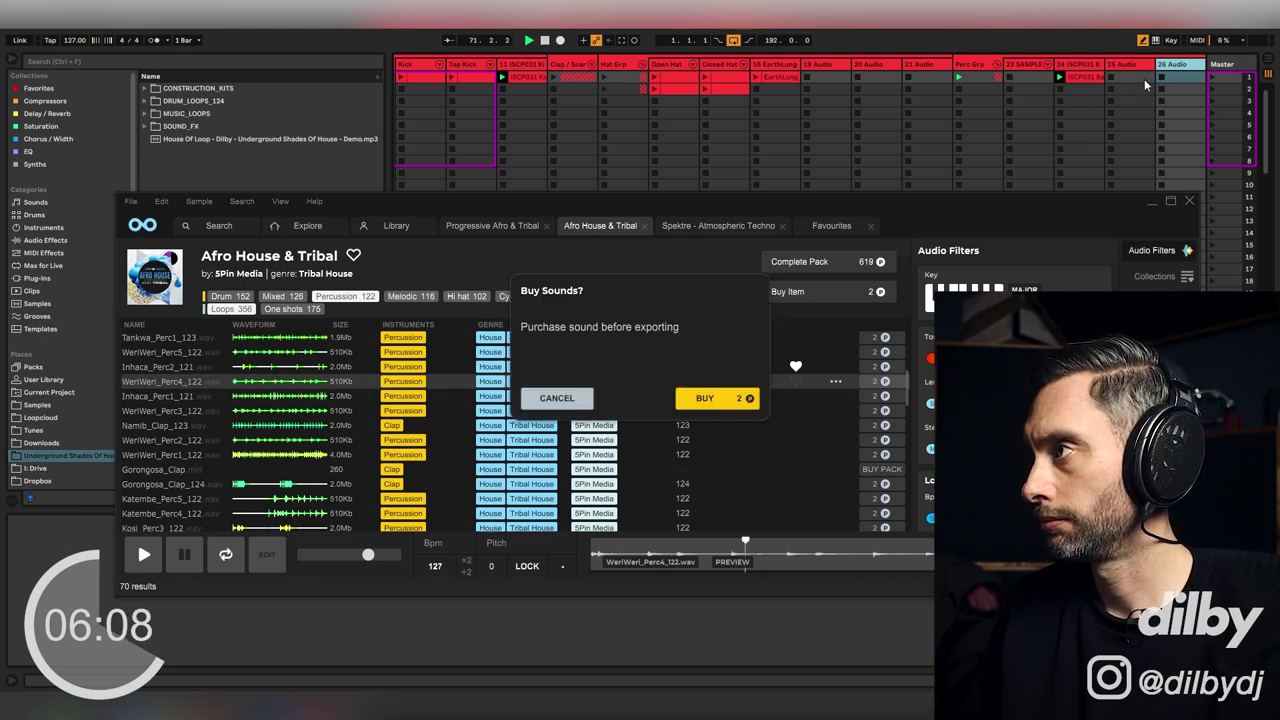
{"action": "left_click", "coordinate": [733, 399]}
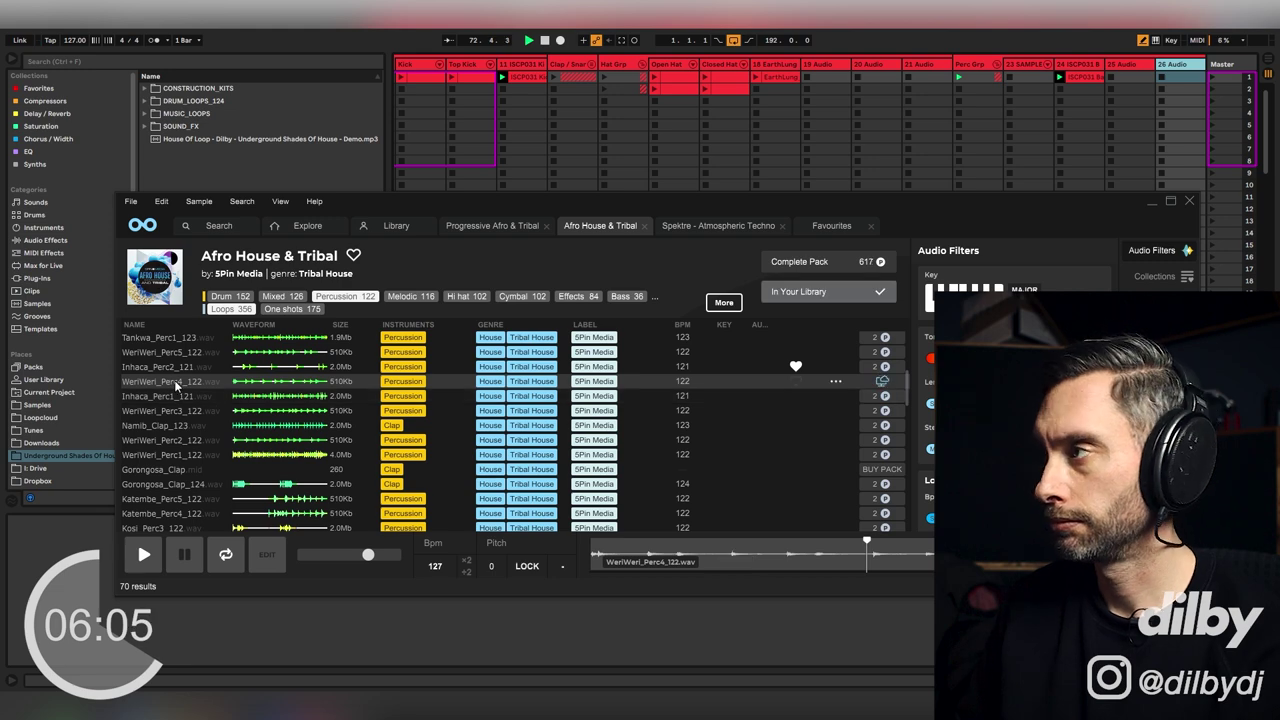
{"action": "left_click_drag", "start_coordinate": [177, 382], "coordinate": [1133, 79]}
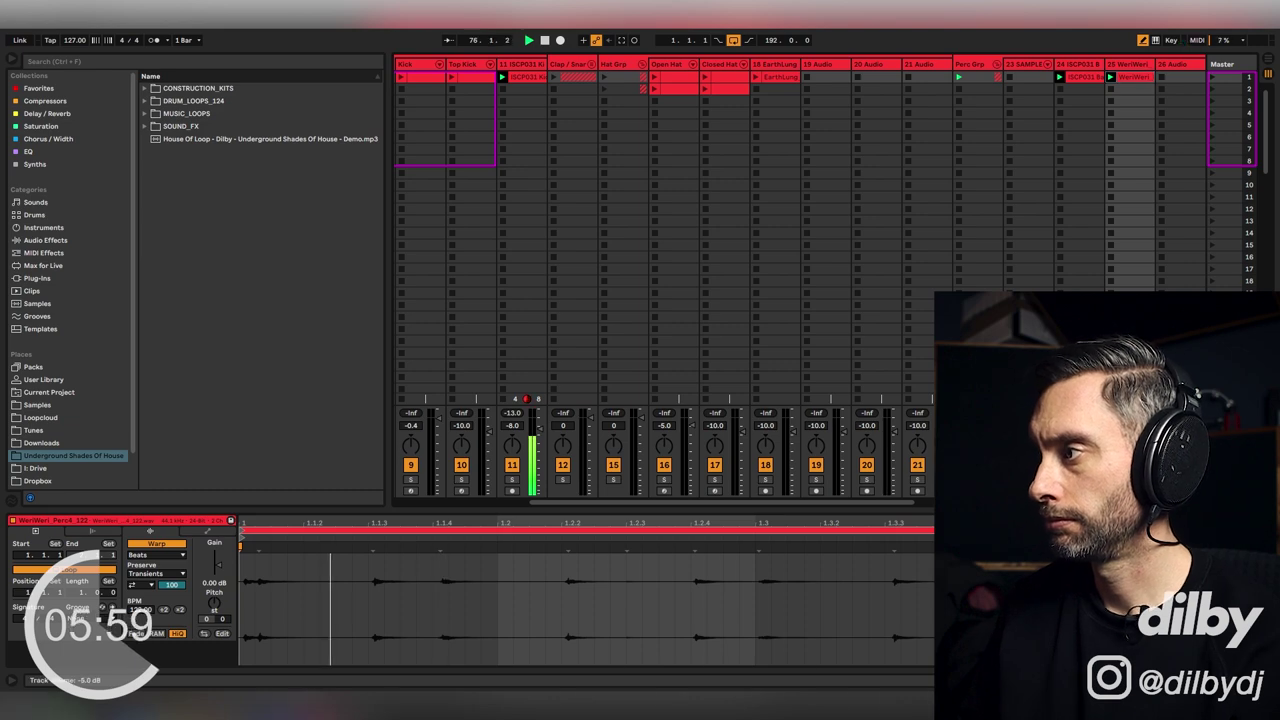
- Filter the Afro House & Tribal pack in Loopcloud to Hi hat loops and audition Doshu_Hat4_122, Doshu_Hat3_122 and Namib_Hat5_123
{"action": "key", "text": "alt+Tab"}
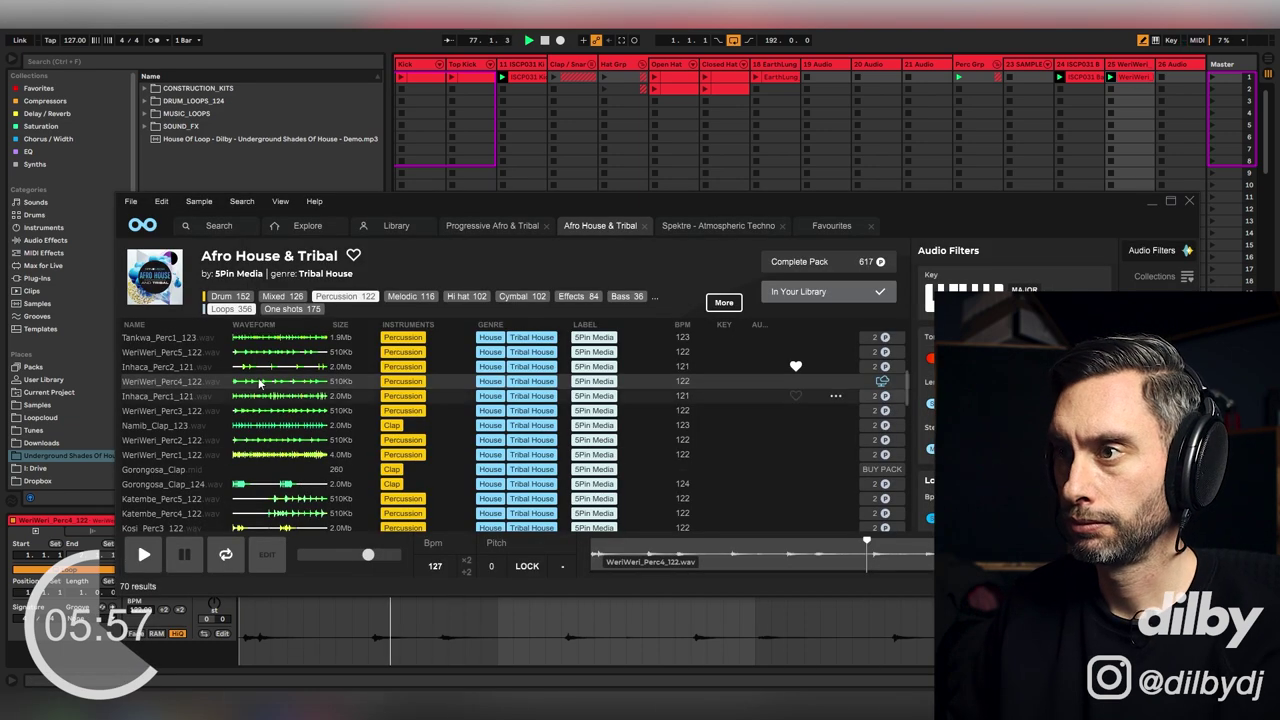
{"action": "left_click", "coordinate": [463, 296]}
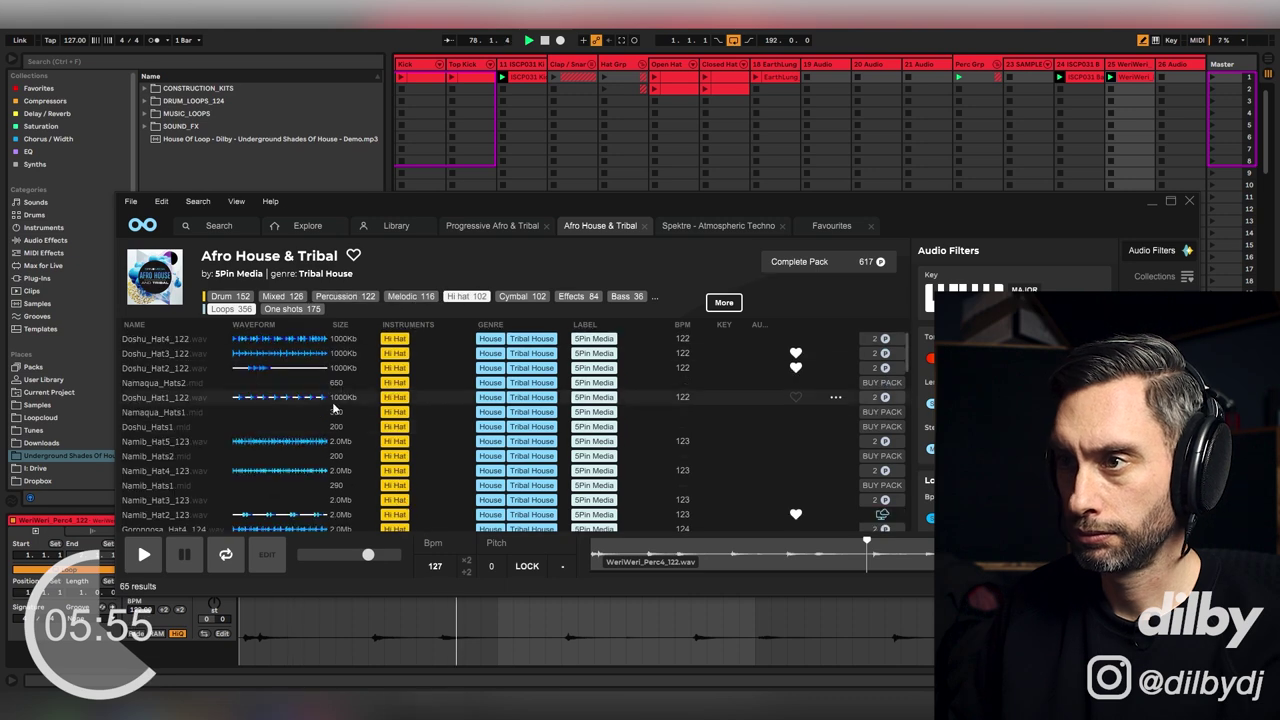
{"action": "left_click", "coordinate": [172, 340]}
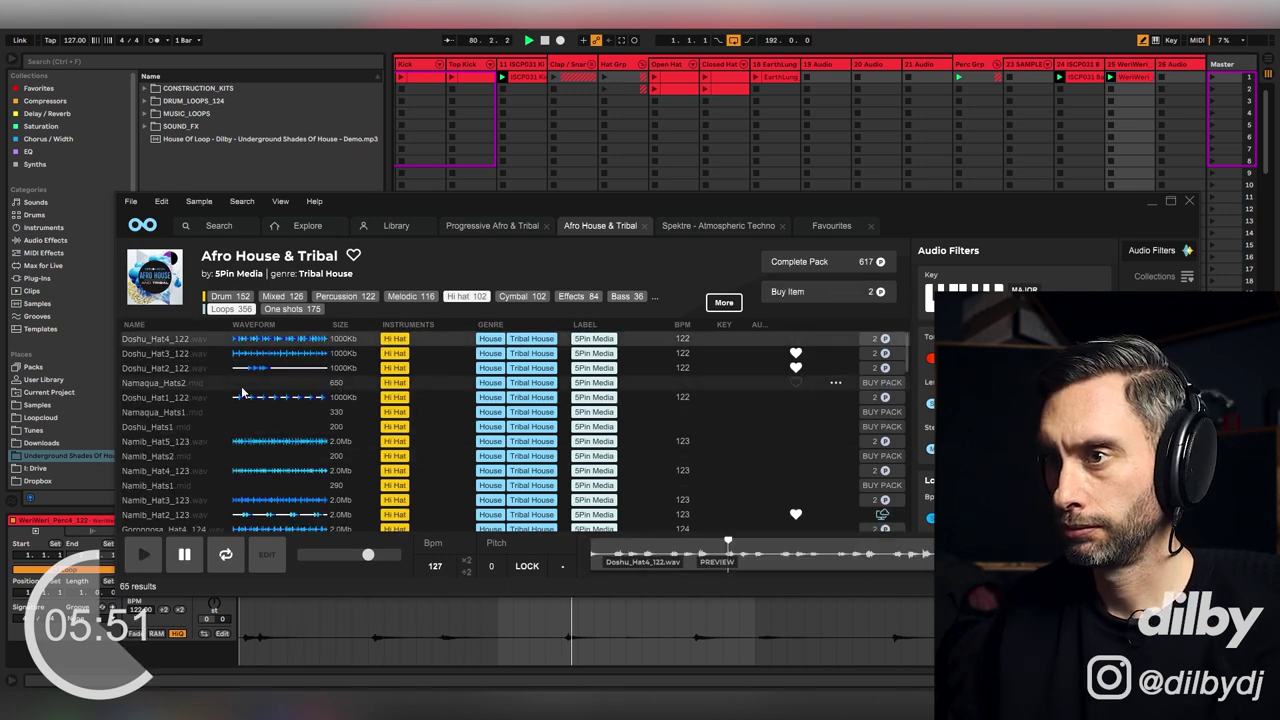
{"action": "left_click", "coordinate": [179, 355]}
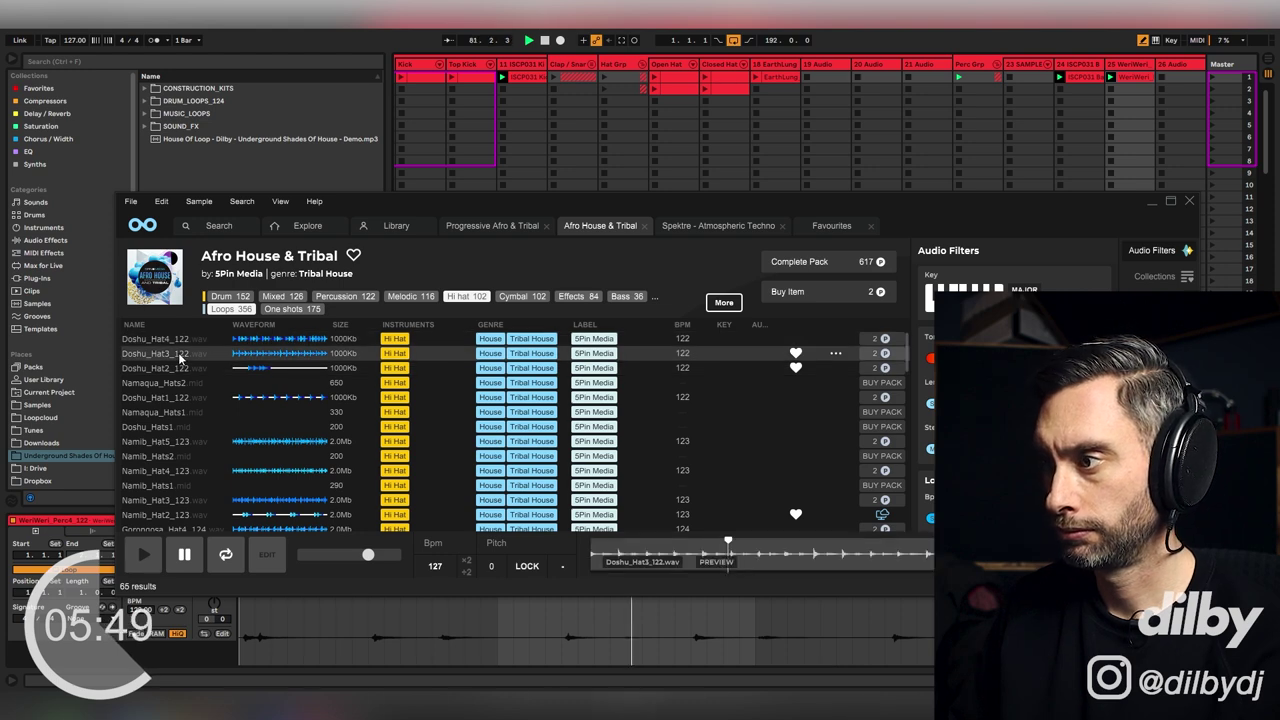
{"action": "left_click", "coordinate": [160, 440]}
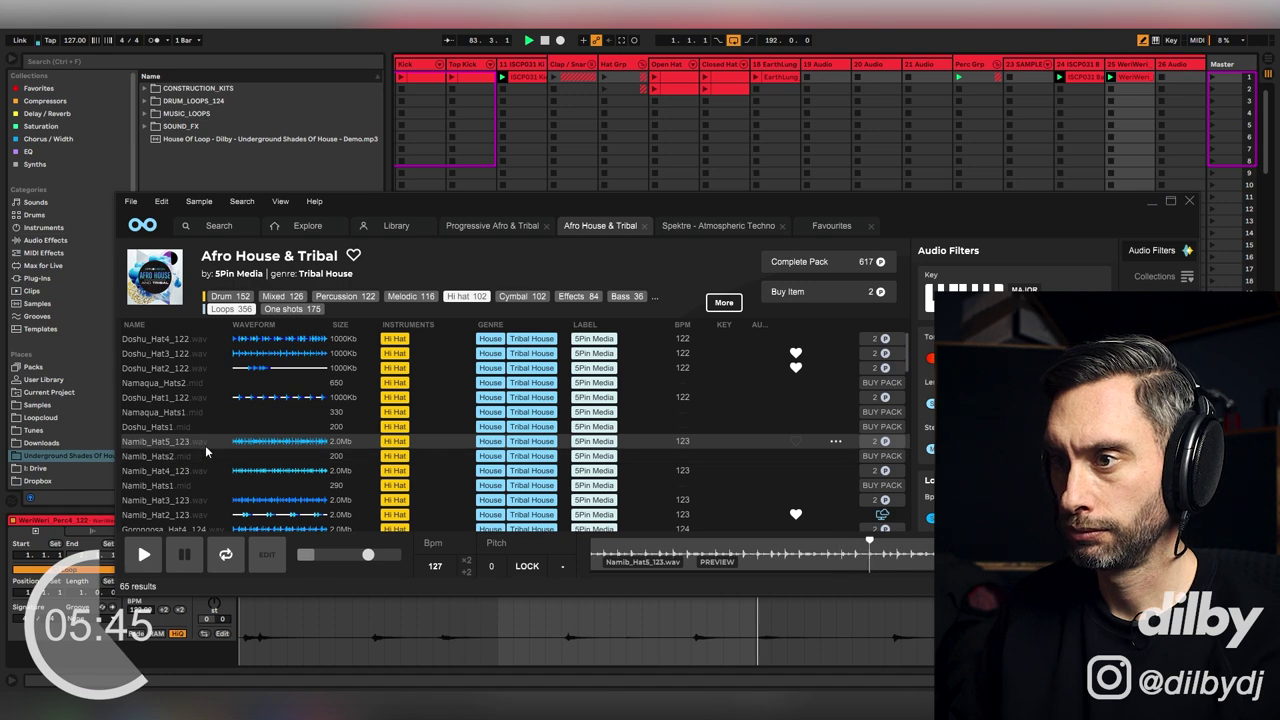
- Buy the Namib_Hat5_123 loop, place it in the second slot of the EarthLung track, and launch it
{"action": "left_click_drag", "start_coordinate": [191, 438], "coordinate": [777, 119]}
{"action": "left_click", "coordinate": [745, 400]}
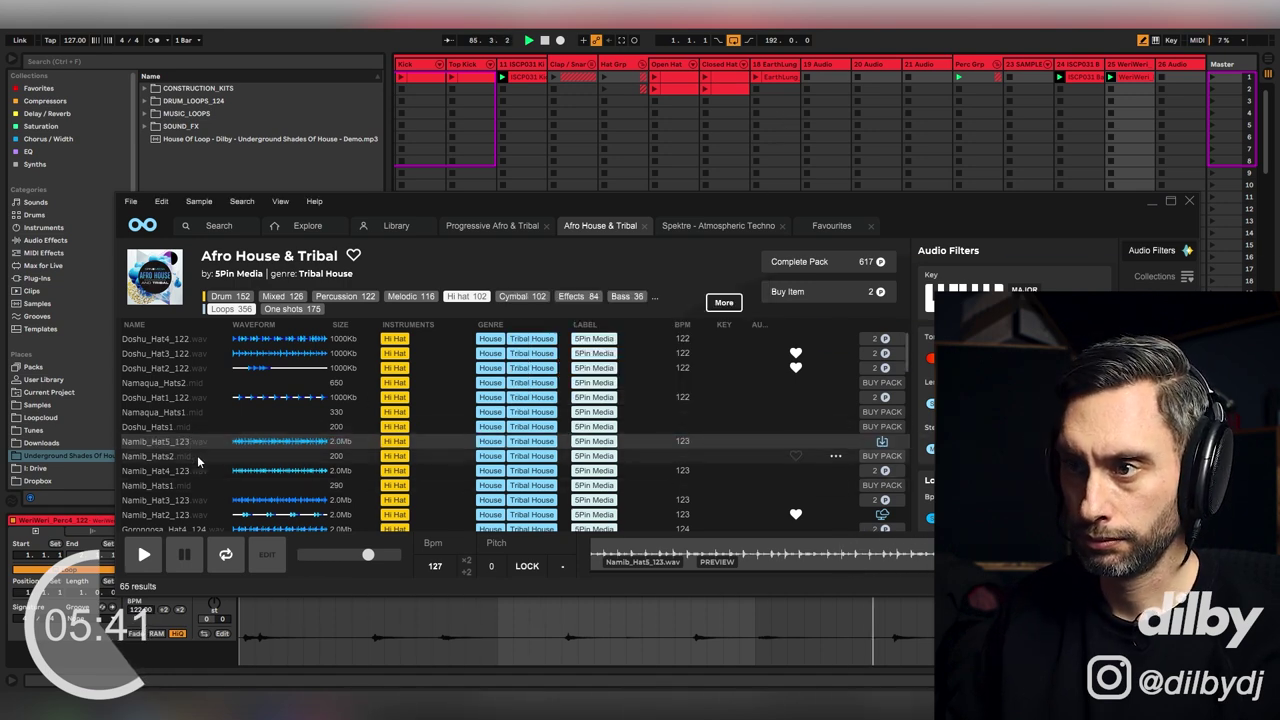
{"action": "left_click_drag", "start_coordinate": [185, 447], "coordinate": [765, 91]}
{"action": "left_click", "coordinate": [756, 89]}
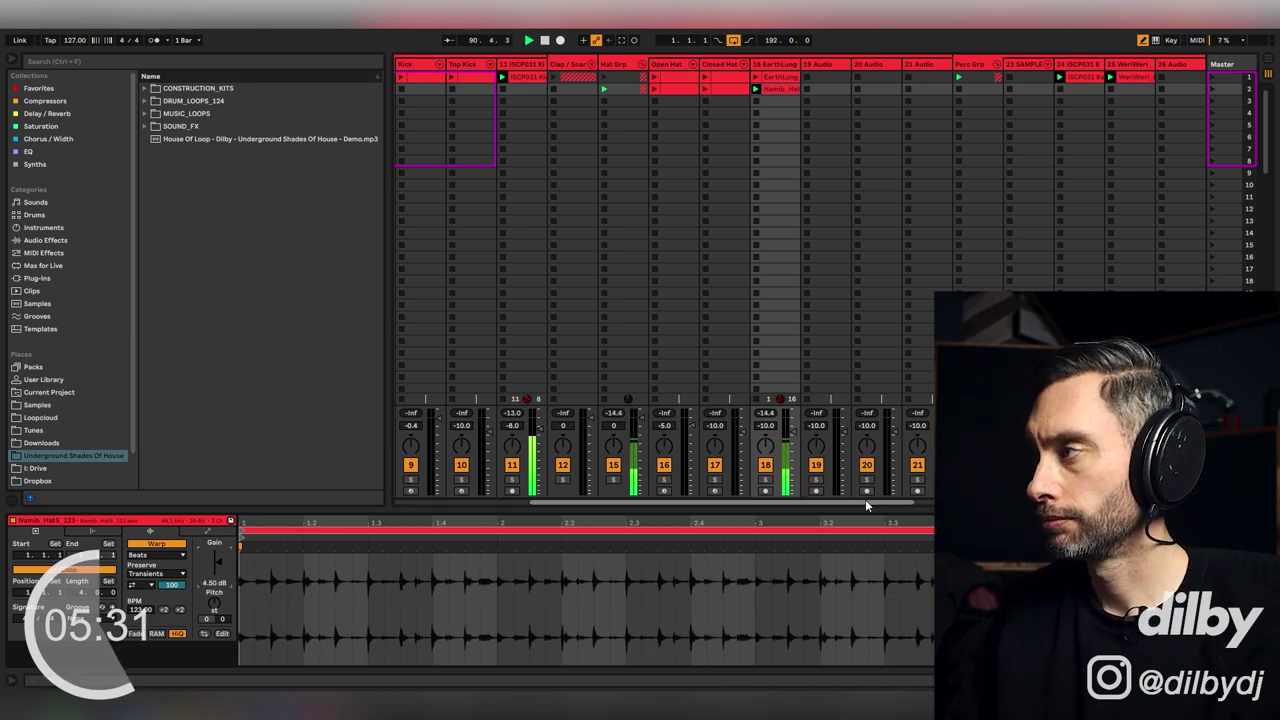
- Select the 32 Audio track in Live, switch to Loopcloud, and stop playback
{"action": "left_click_drag", "start_coordinate": [865, 501], "coordinate": [1146, 501]}
{"action": "left_click", "coordinate": [860, 65]}
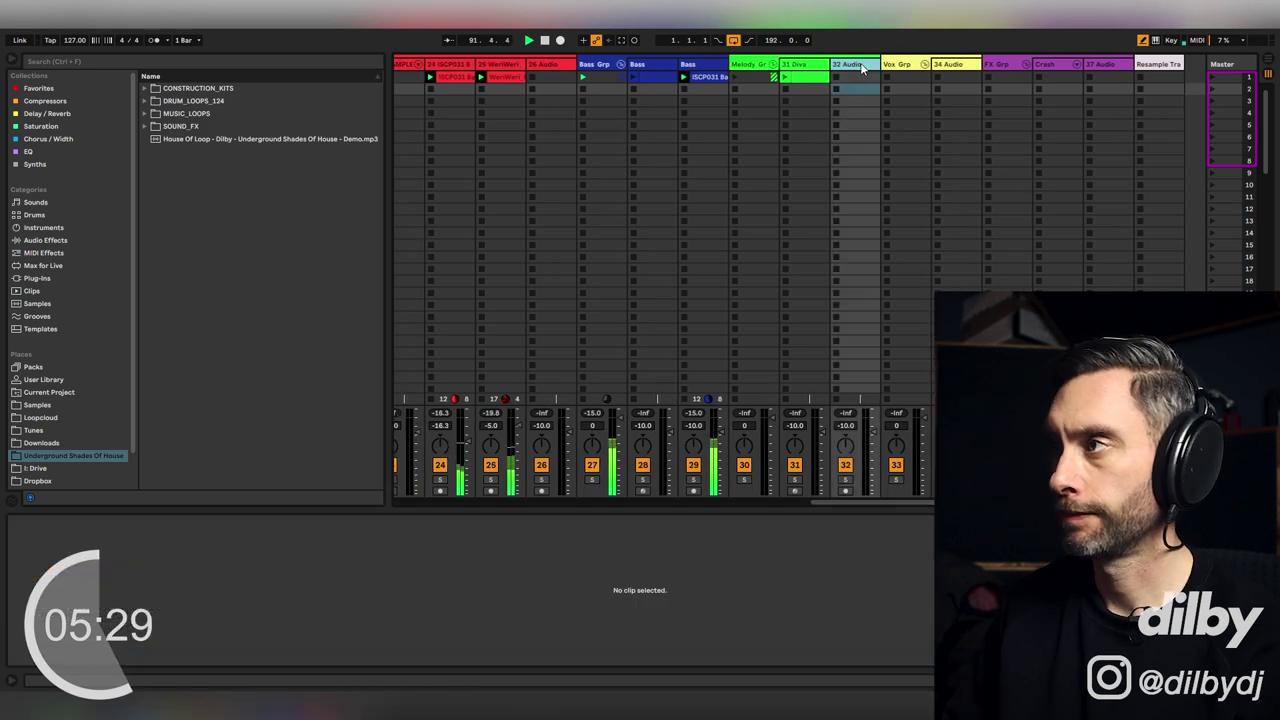
{"action": "key", "text": "alt+Tab"}
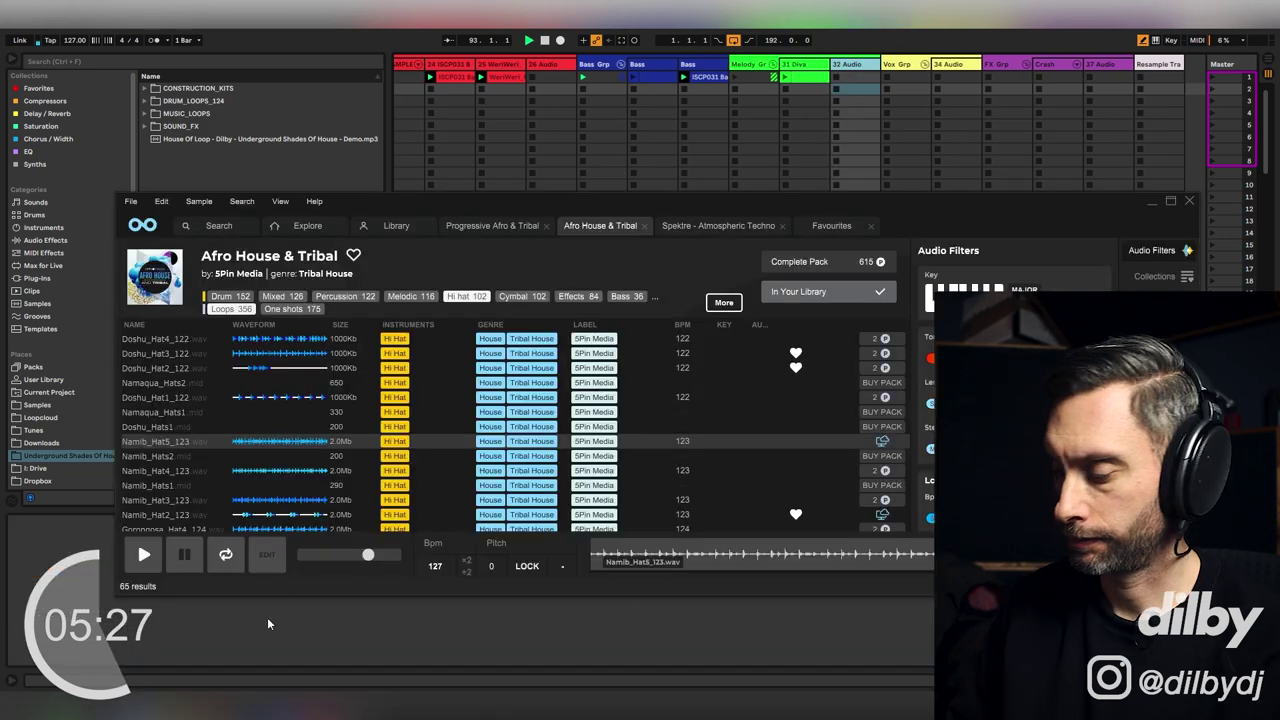
{"action": "key", "text": "space"}
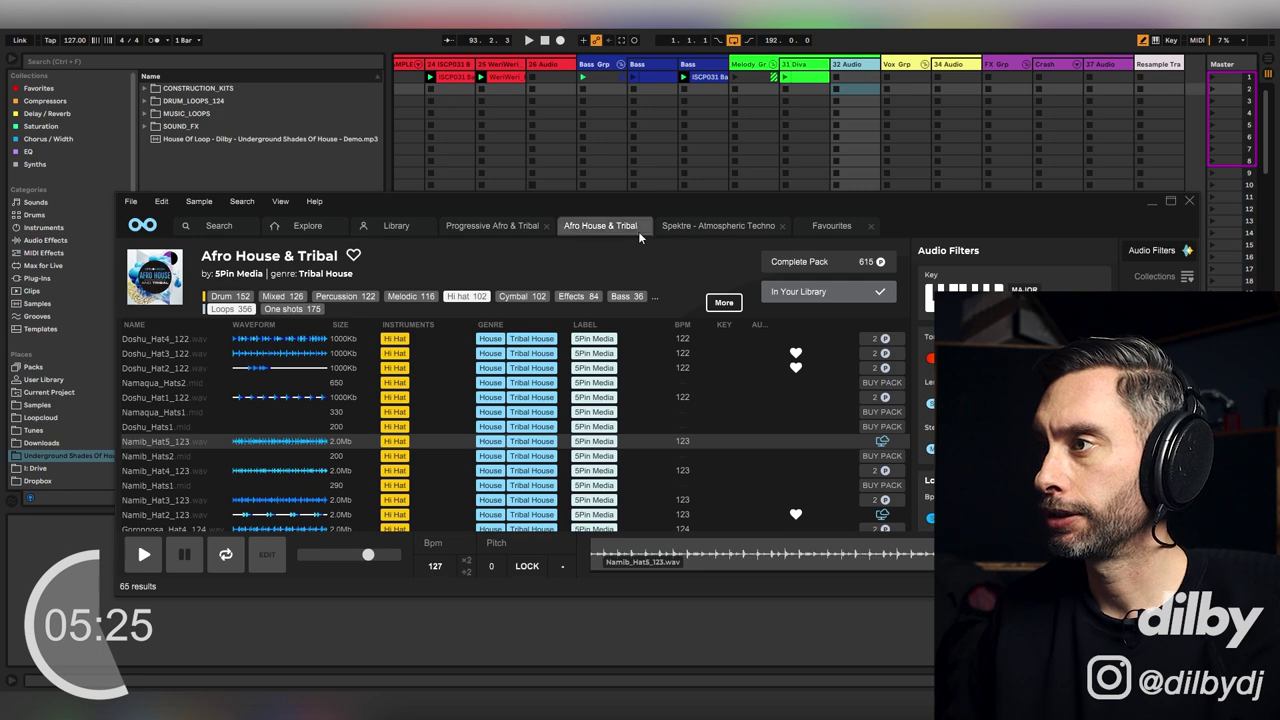
- Open the Favourites collection in Loopcloud and filter its sounds to the Disco genre
{"action": "left_click", "coordinate": [831, 225]}
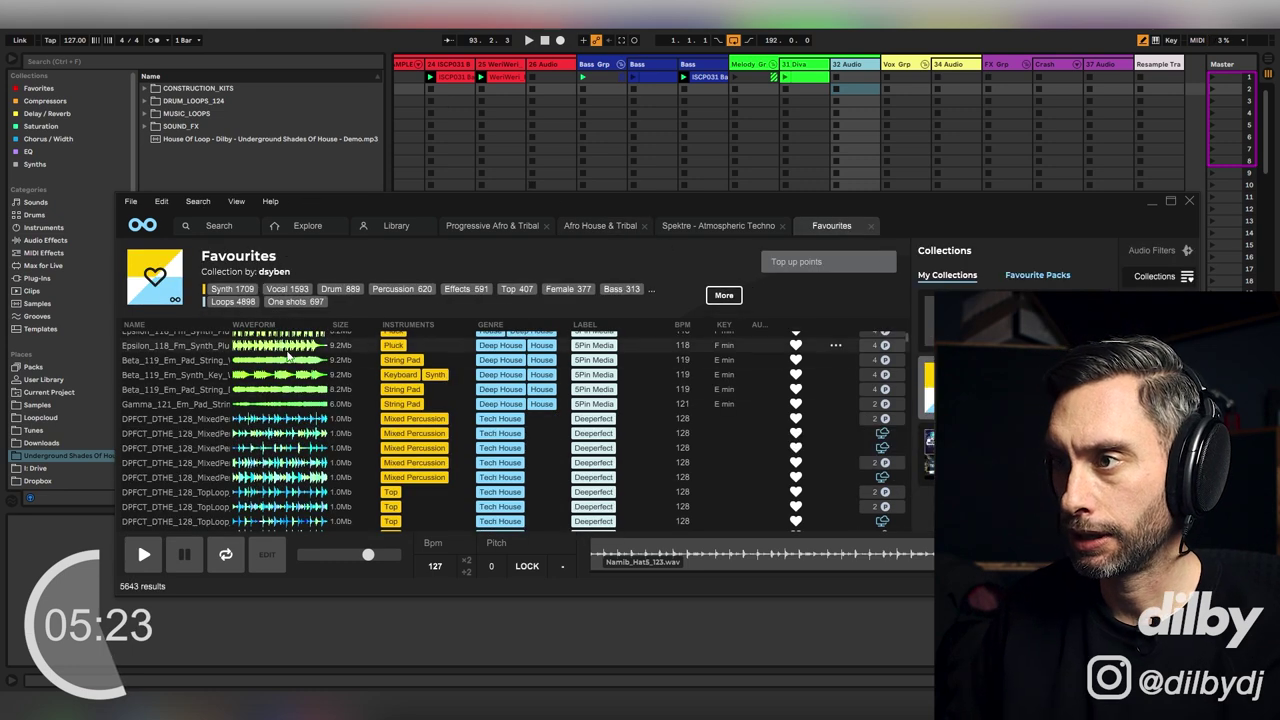
{"action": "scroll", "coordinate": [510, 455], "scroll_direction": "down", "scroll_amount": 5}
{"action": "left_click", "coordinate": [492, 456]}
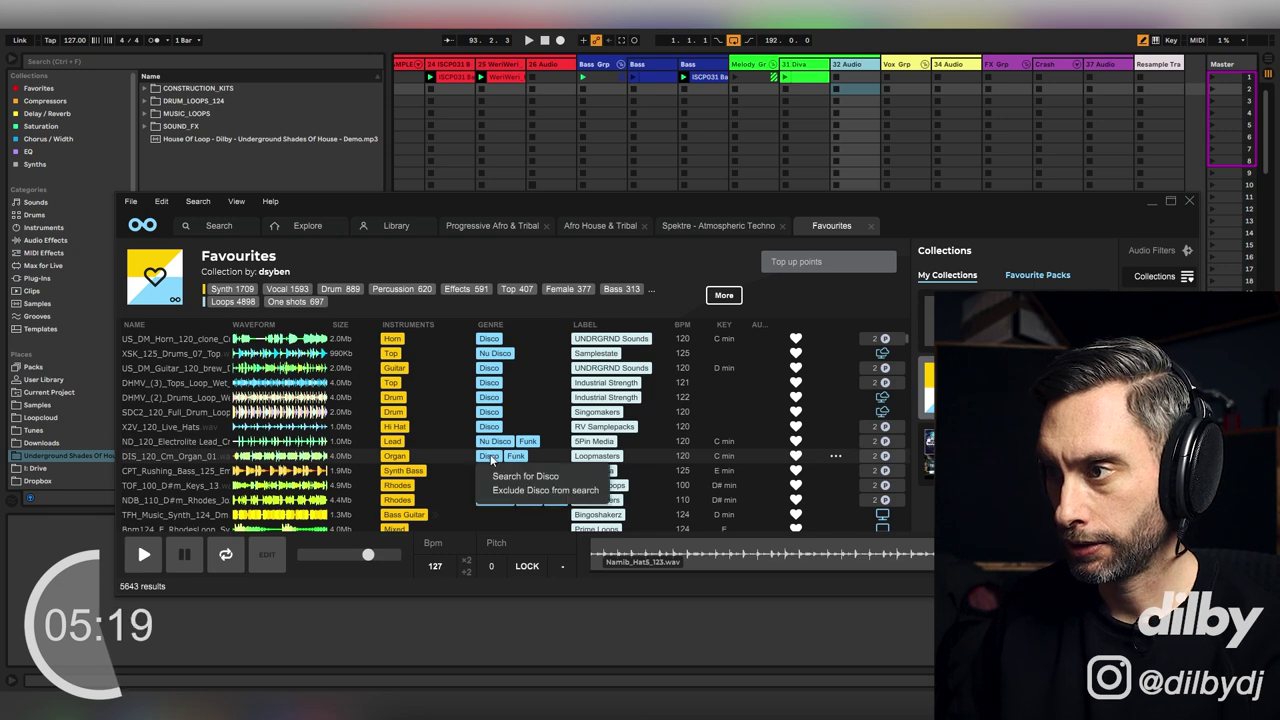
{"action": "left_click", "coordinate": [522, 477]}
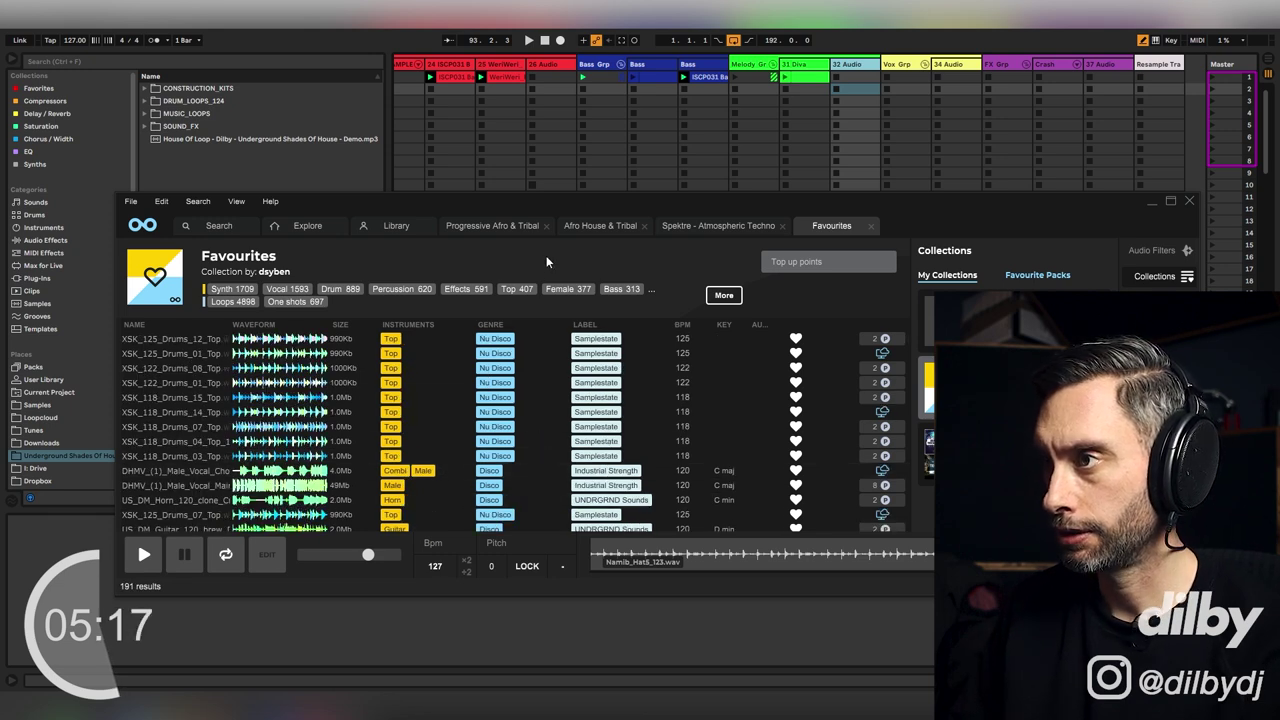
{"action": "left_click_drag", "start_coordinate": [554, 210], "coordinate": [566, 152]}
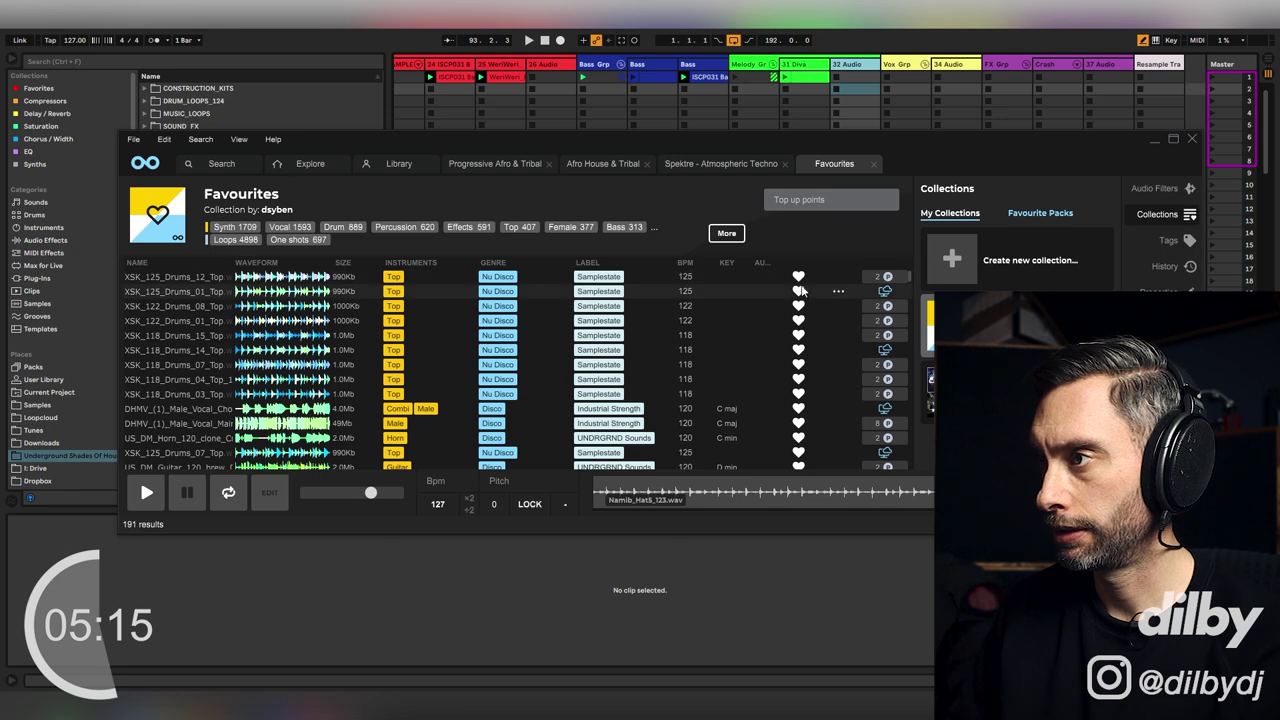
- Check the ISCP031 bassline clip in Live, and filter the Disco favourites in Loopcloud to the key of A
{"action": "left_click", "coordinate": [706, 77]}
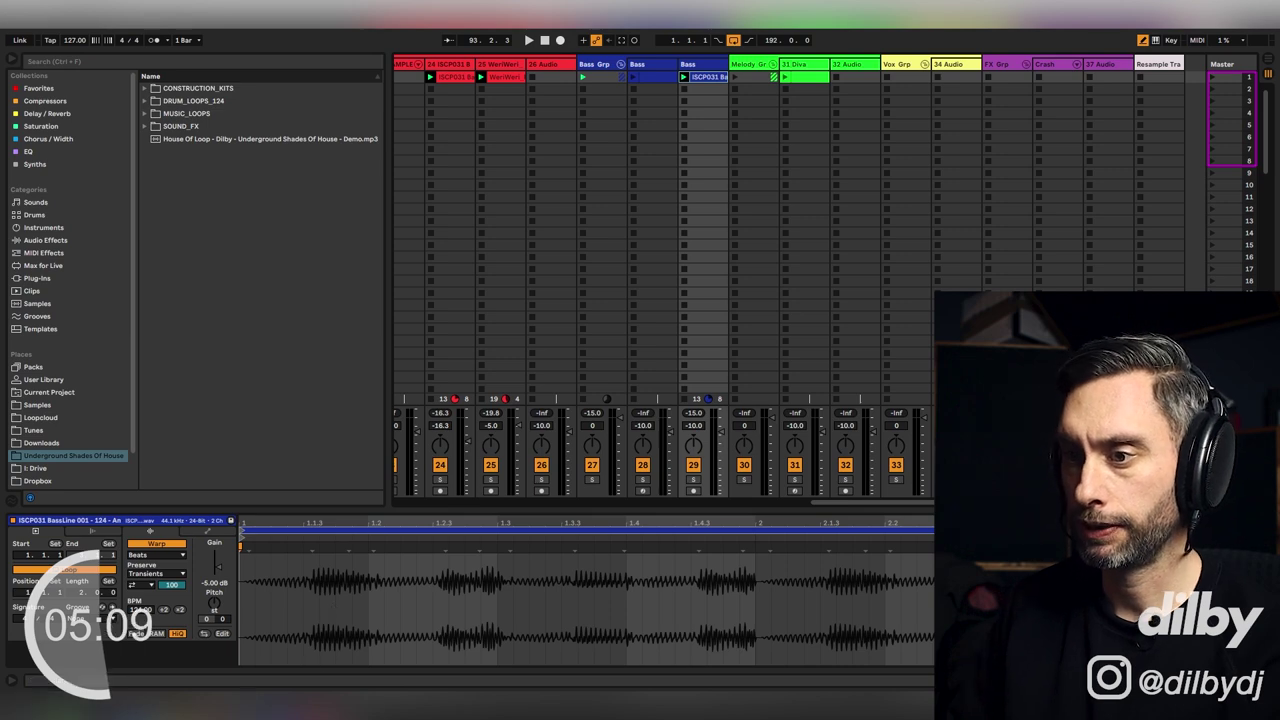
{"action": "key", "text": "alt+Tab"}
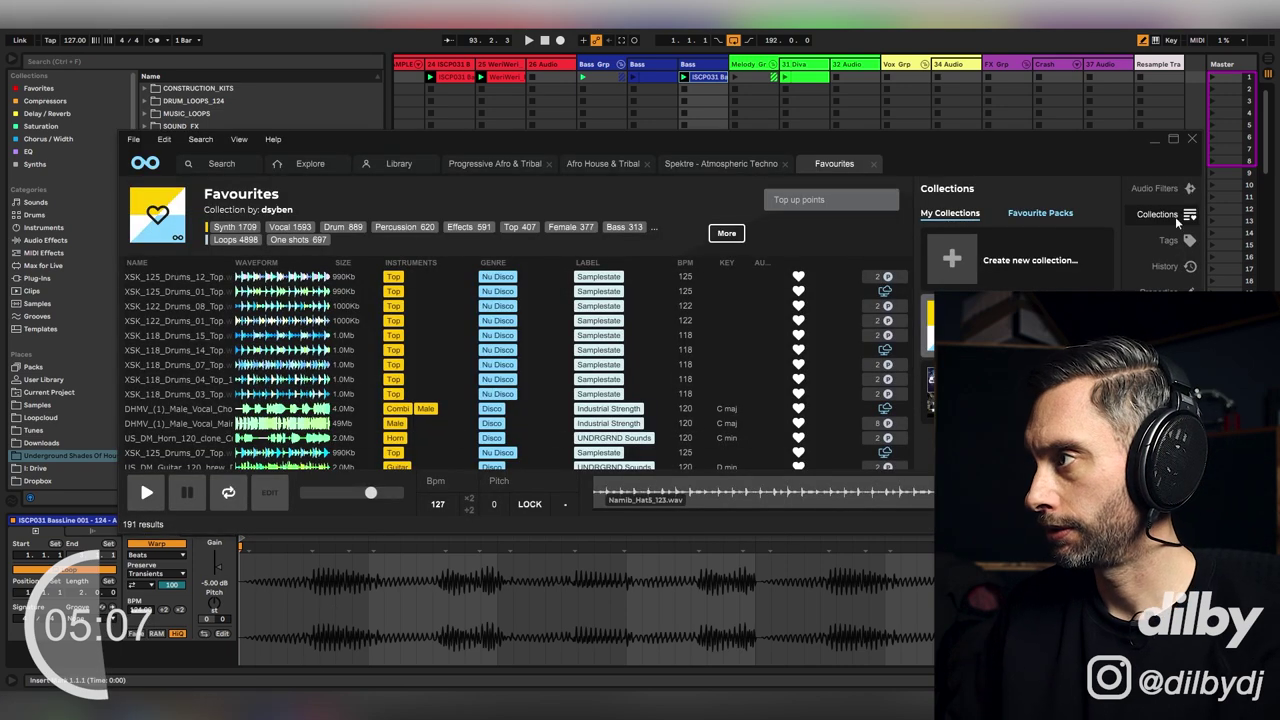
{"action": "left_click", "coordinate": [1189, 191]}
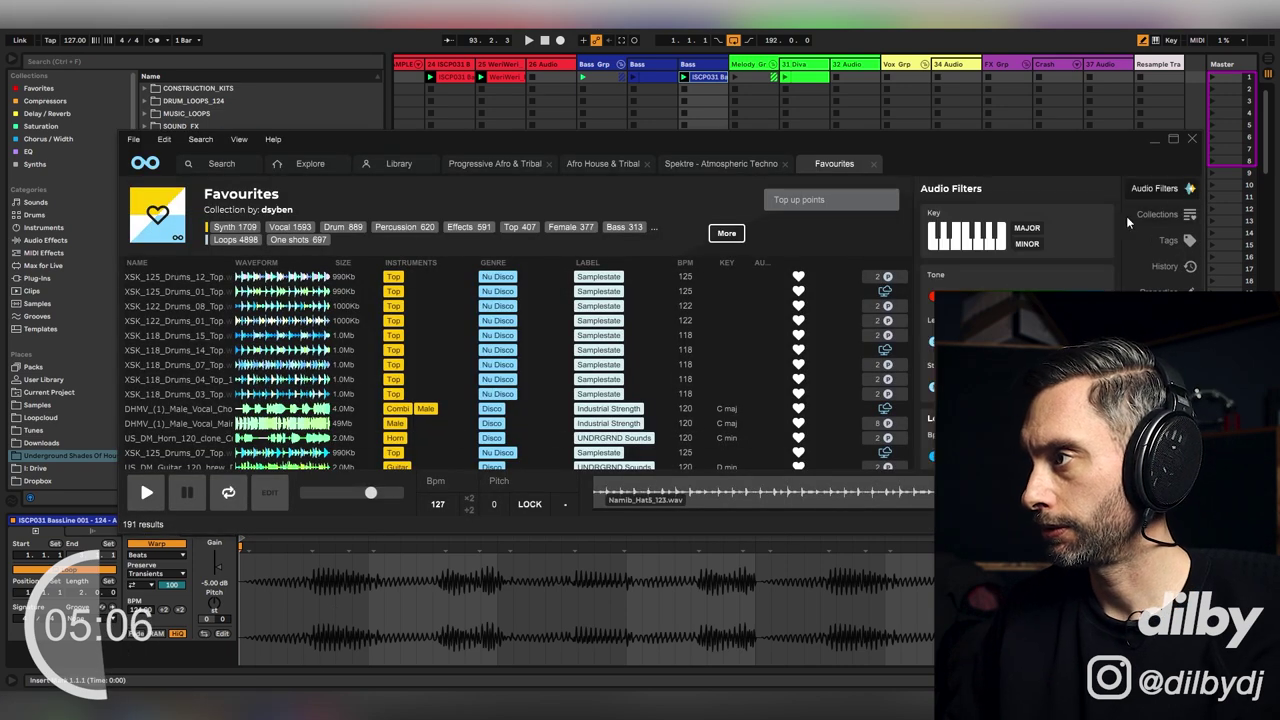
{"action": "left_click", "coordinate": [990, 245]}
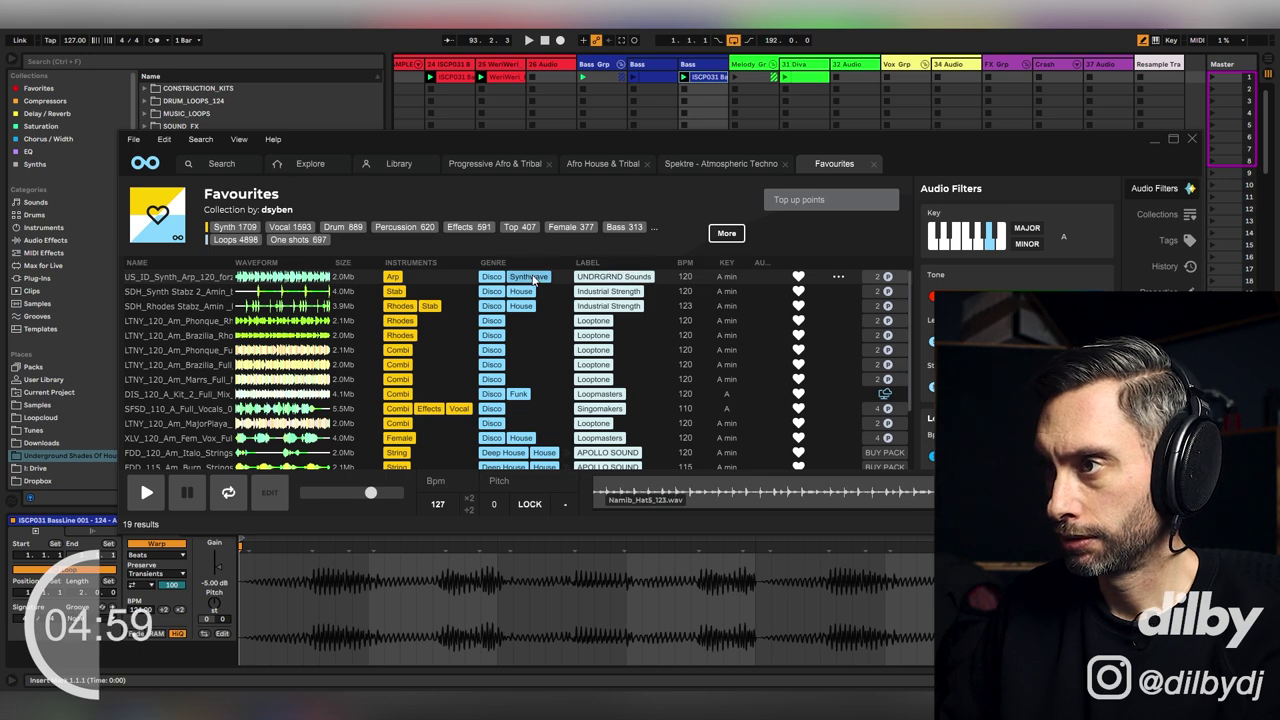
- Audition US_ID_Synth_Arp_120_forza_Am with the track playing, and try to buy it for export to Live
{"action": "left_click", "coordinate": [236, 278]}
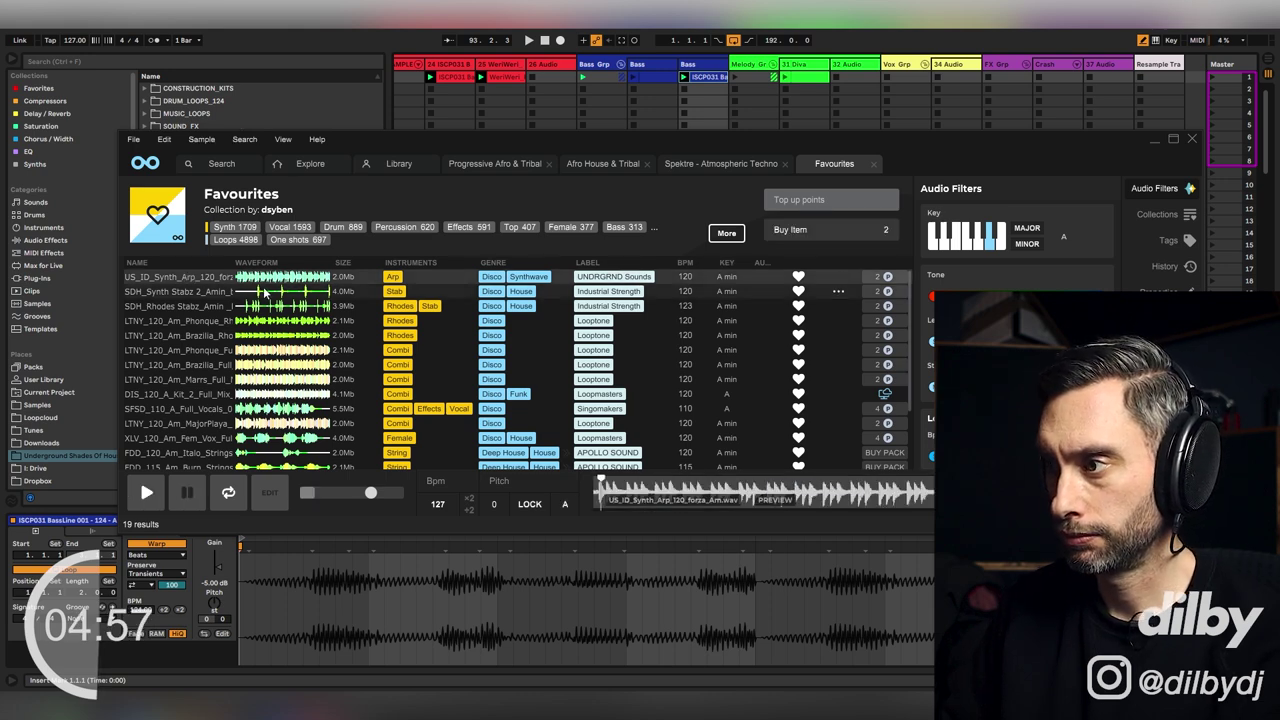
{"action": "key", "text": "space"}
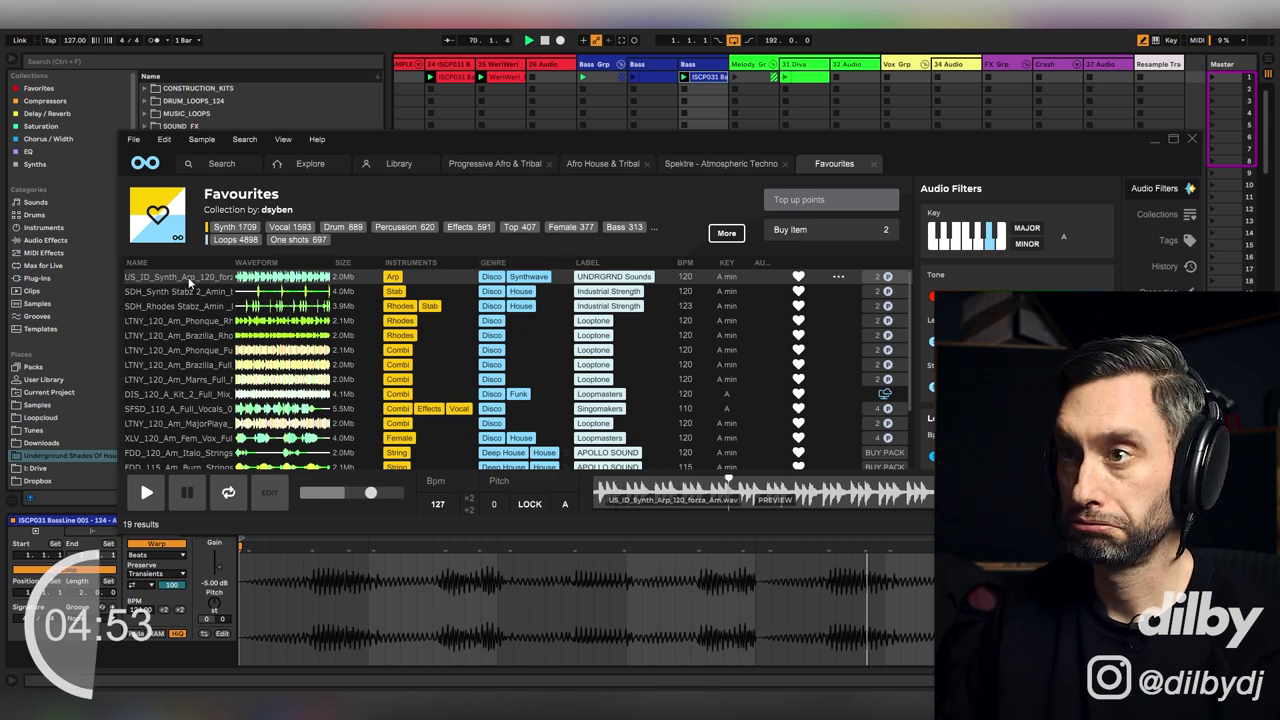
{"action": "left_click_drag", "start_coordinate": [191, 281], "coordinate": [937, 64]}
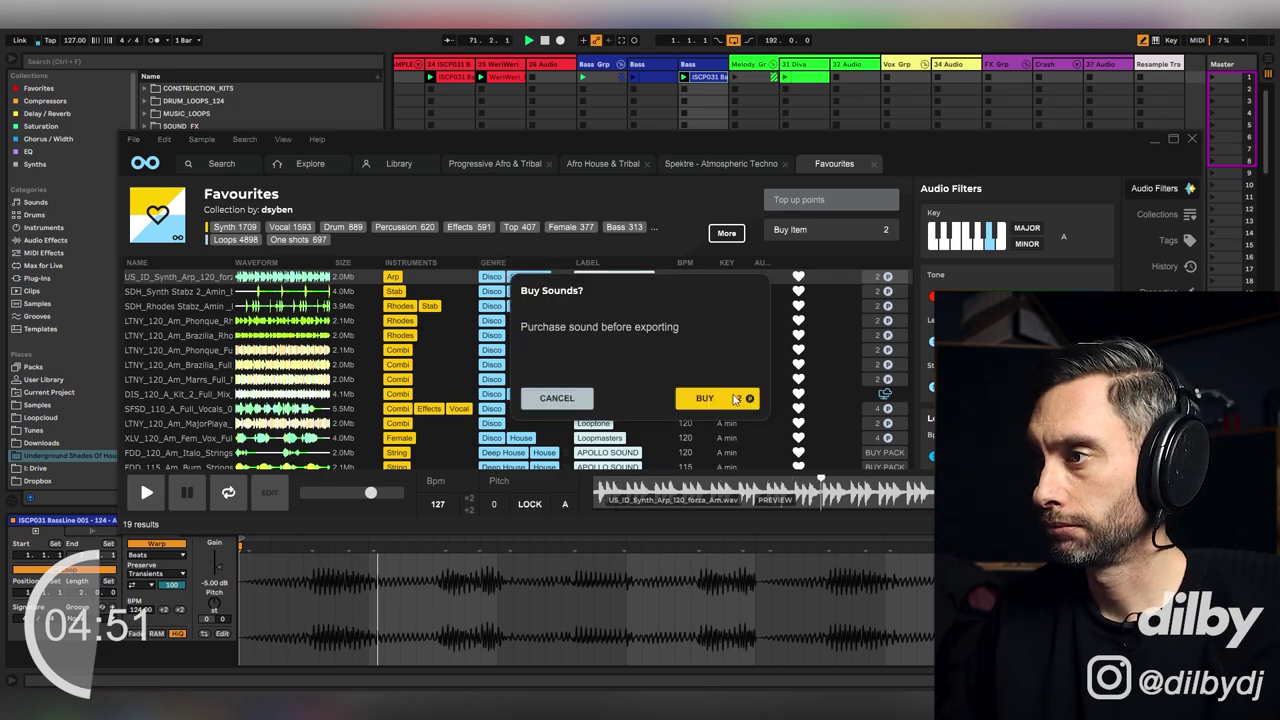
{"action": "left_click", "coordinate": [733, 398]}
- Audition the SDH_Synth Stabz 2_Amin, SDH_Rhodes Stabz_Amin and LTNY_120_Am_Brazilla_Rhodes_2 loops against the track
{"action": "left_click", "coordinate": [179, 288]}
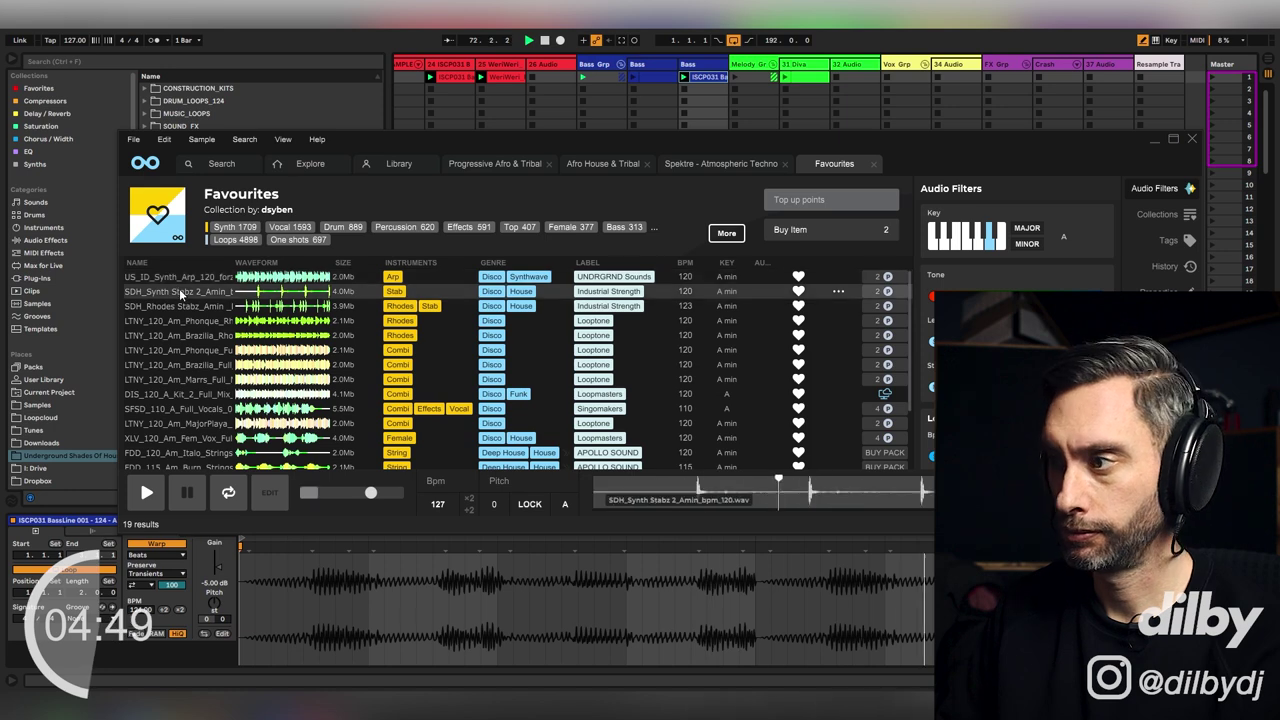
{"action": "left_click", "coordinate": [176, 305]}
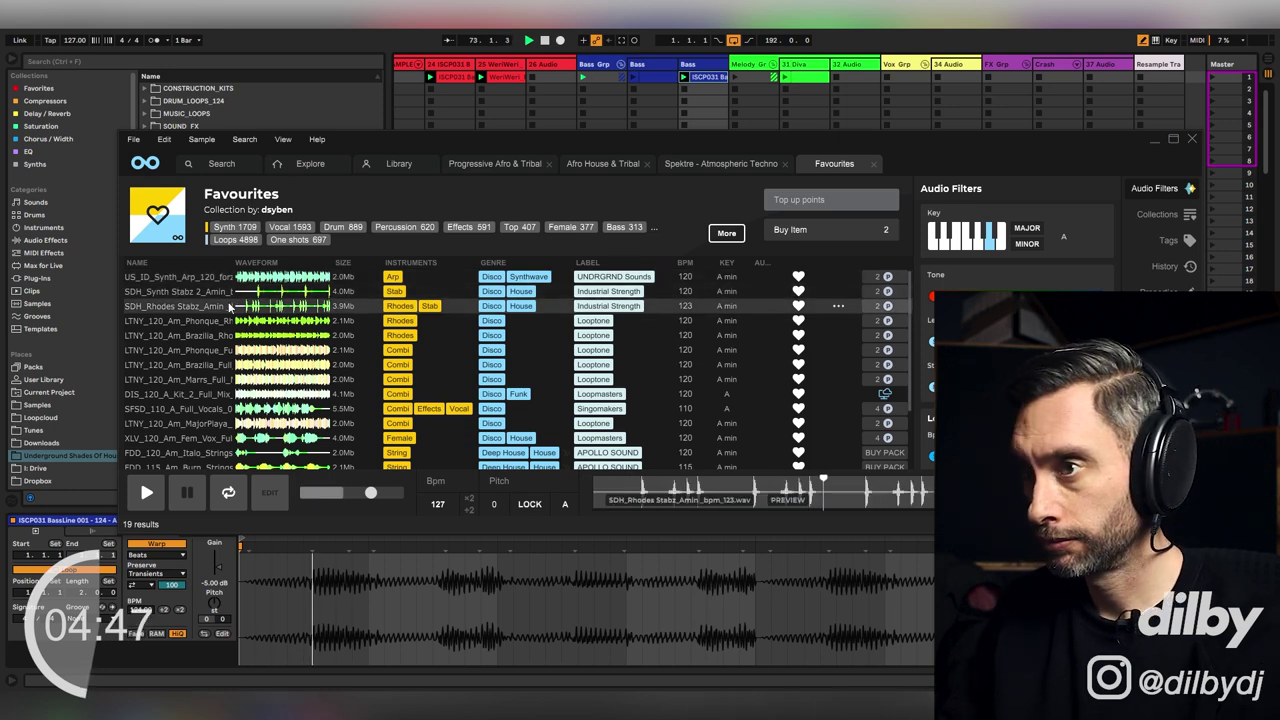
{"action": "left_click", "coordinate": [188, 334]}
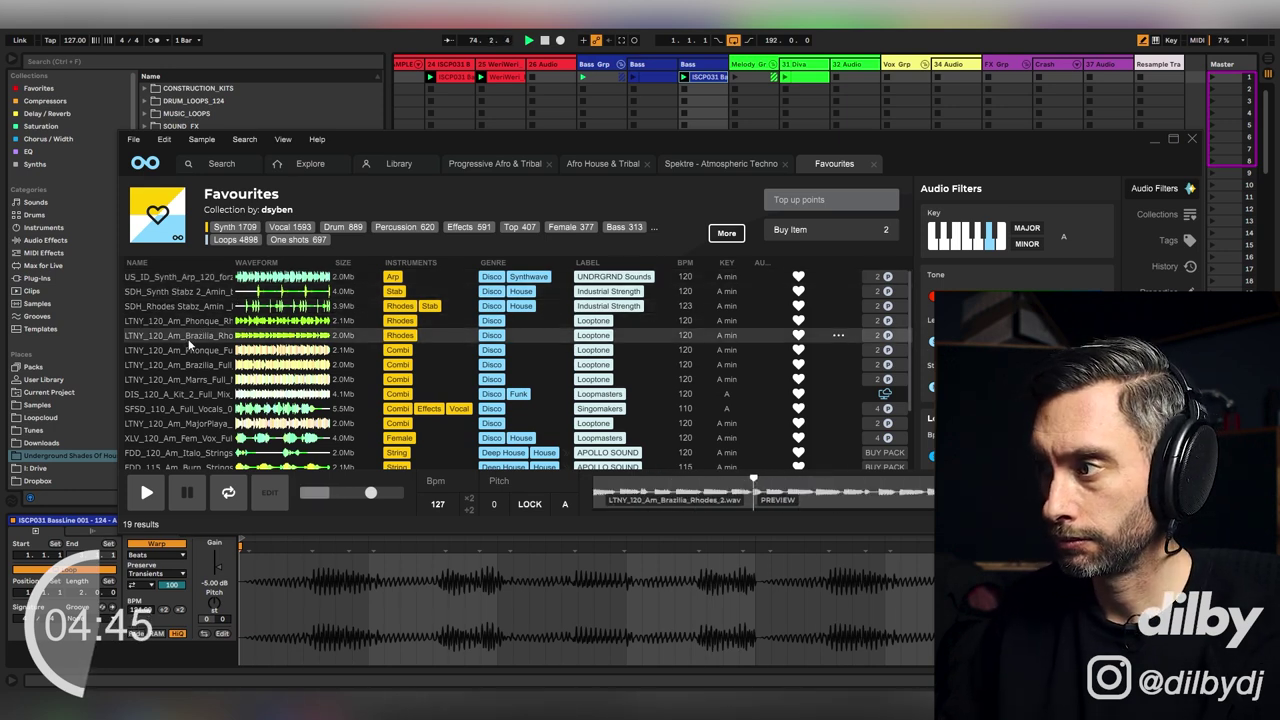
- Audition LTNY_120_Am_Brazilla_Full_Mix, buy it, and place it in the first slot of the 32 Audio track
{"action": "left_click", "coordinate": [196, 350]}
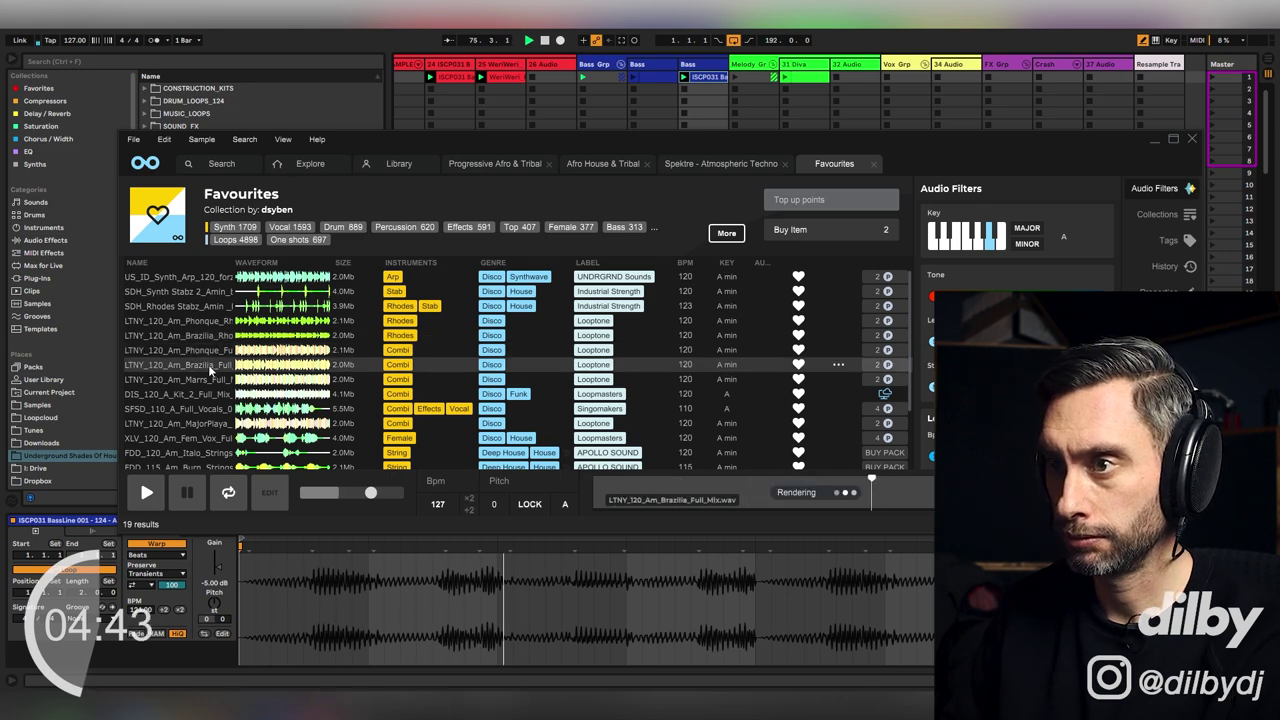
{"action": "left_click", "coordinate": [208, 364]}
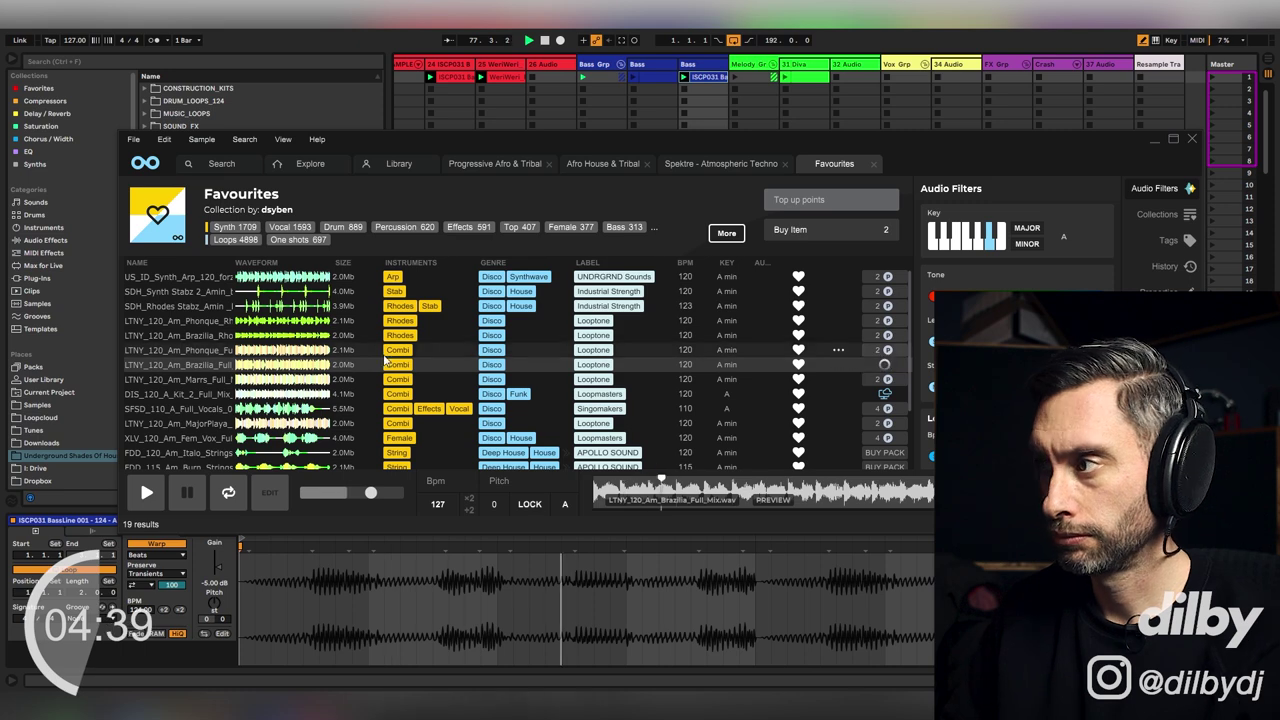
{"action": "left_click_drag", "start_coordinate": [172, 372], "coordinate": [843, 87]}
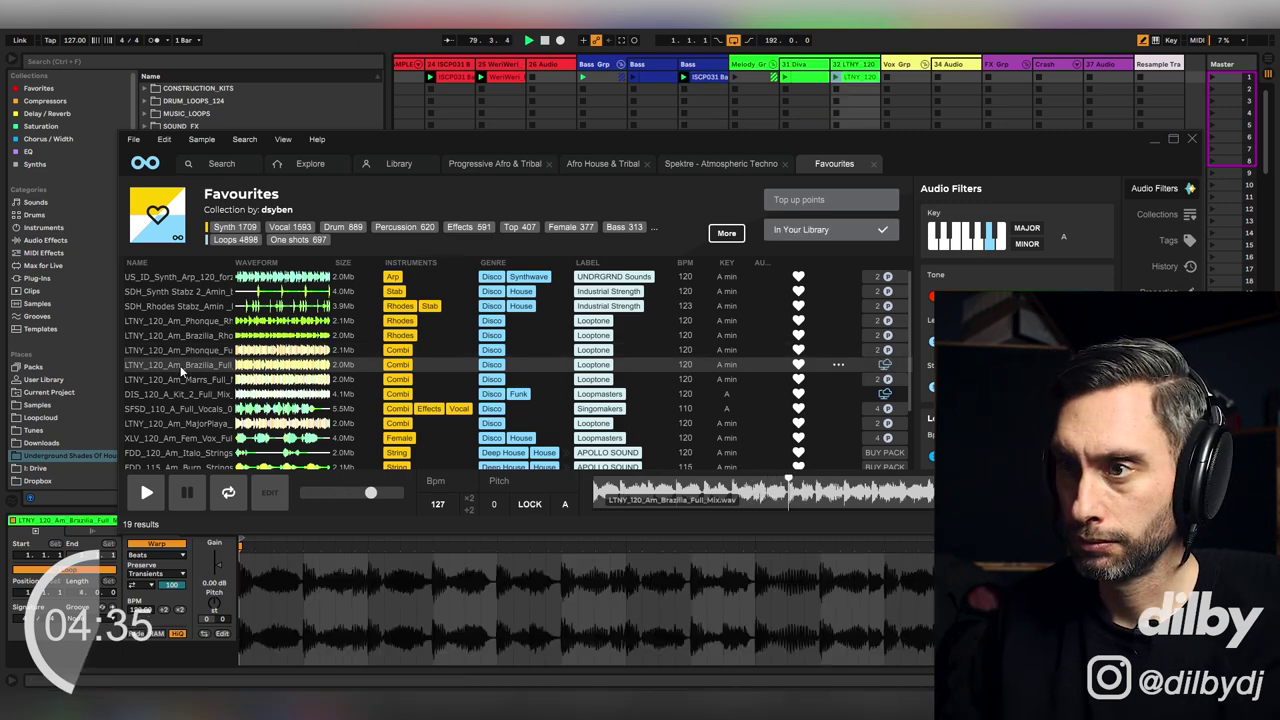
- Audition and buy LTNY_120_Am_Marrs_Full_Mix, place it in the second slot of track 32, and launch it
{"action": "left_click", "coordinate": [172, 380]}
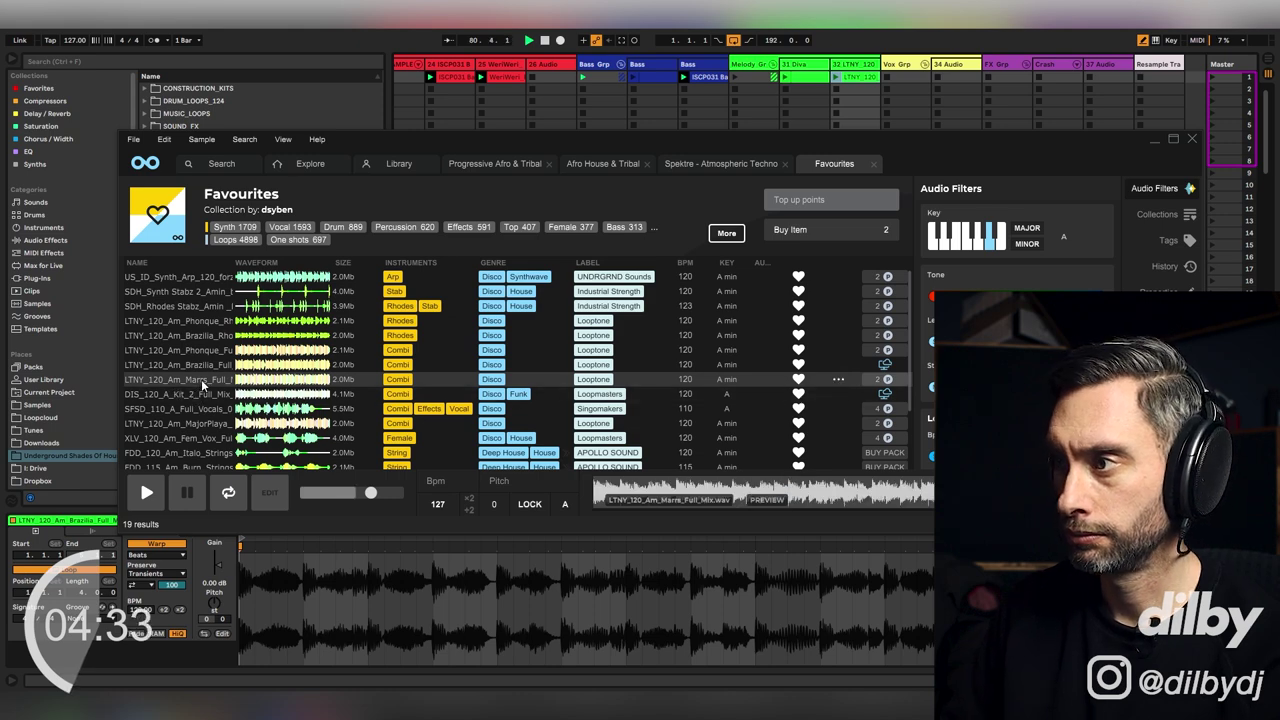
{"action": "left_click", "coordinate": [885, 379]}
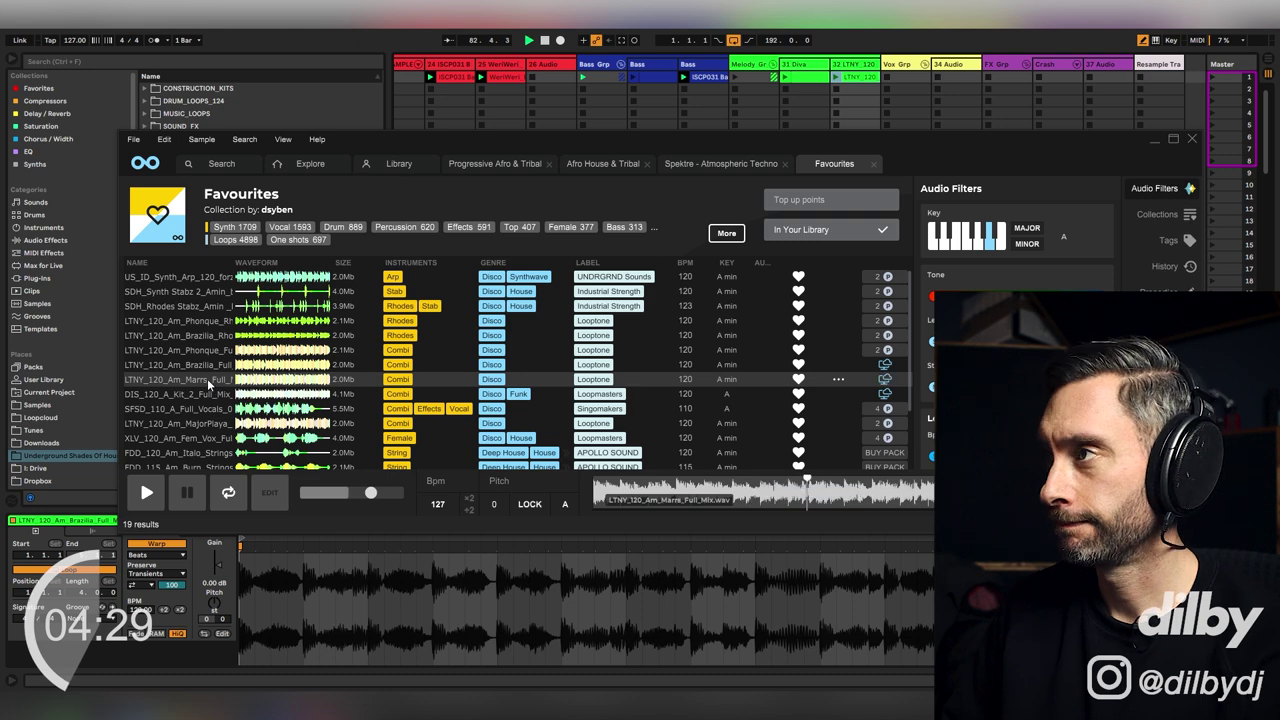
{"action": "left_click_drag", "start_coordinate": [212, 388], "coordinate": [850, 88]}
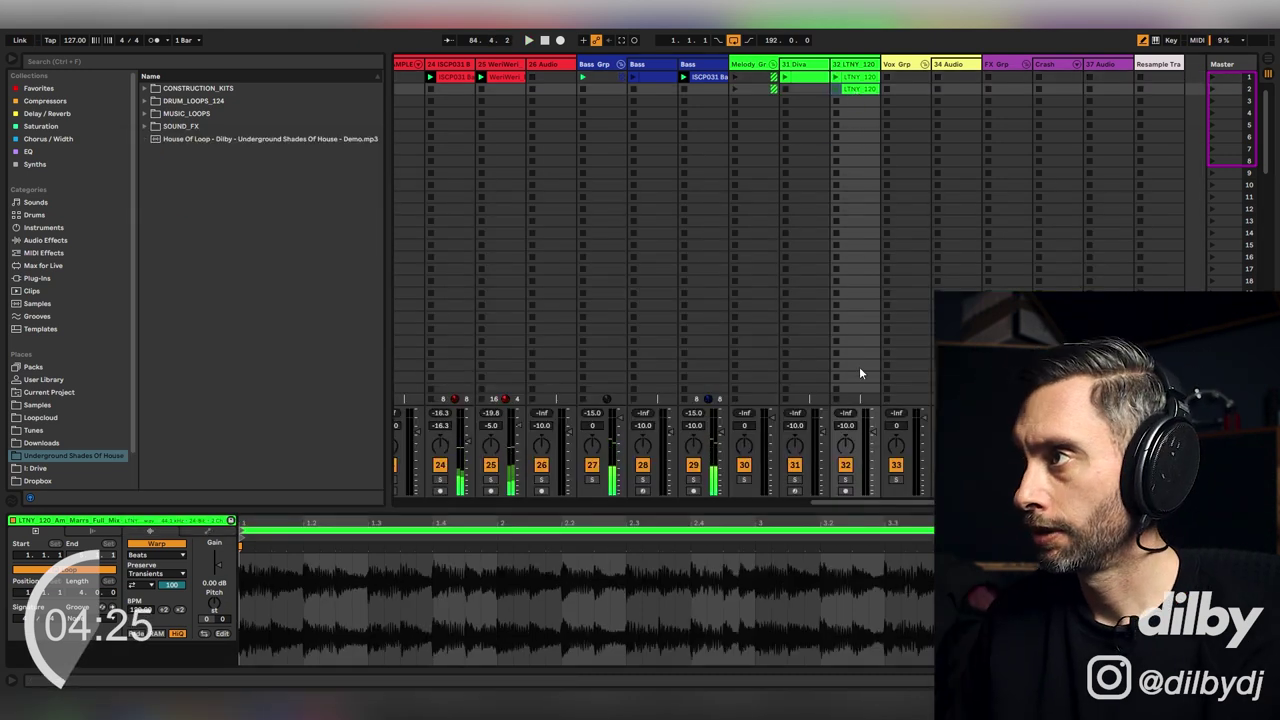
{"action": "left_click", "coordinate": [836, 89]}
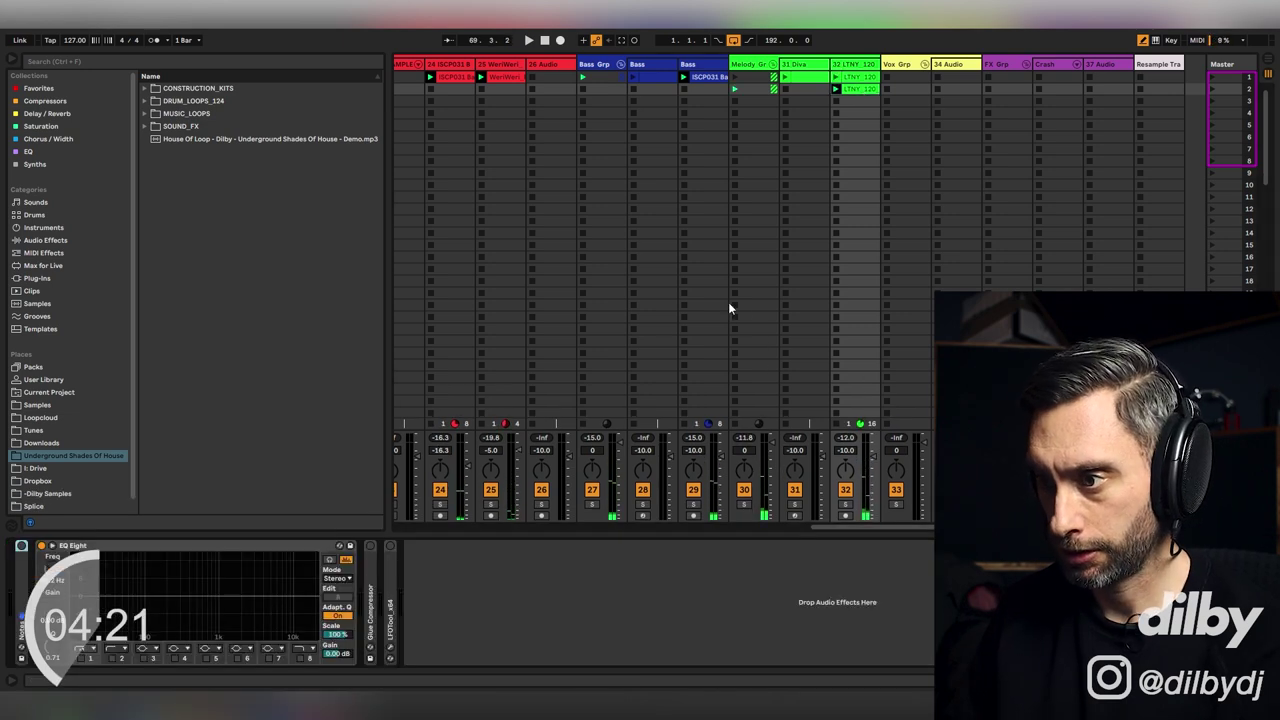
- Enable EQ Eight's low-cut band and LFOTool on track 32, and add an Auto Filter to the end of its device chain
{"action": "key", "text": "shift+Tab"}
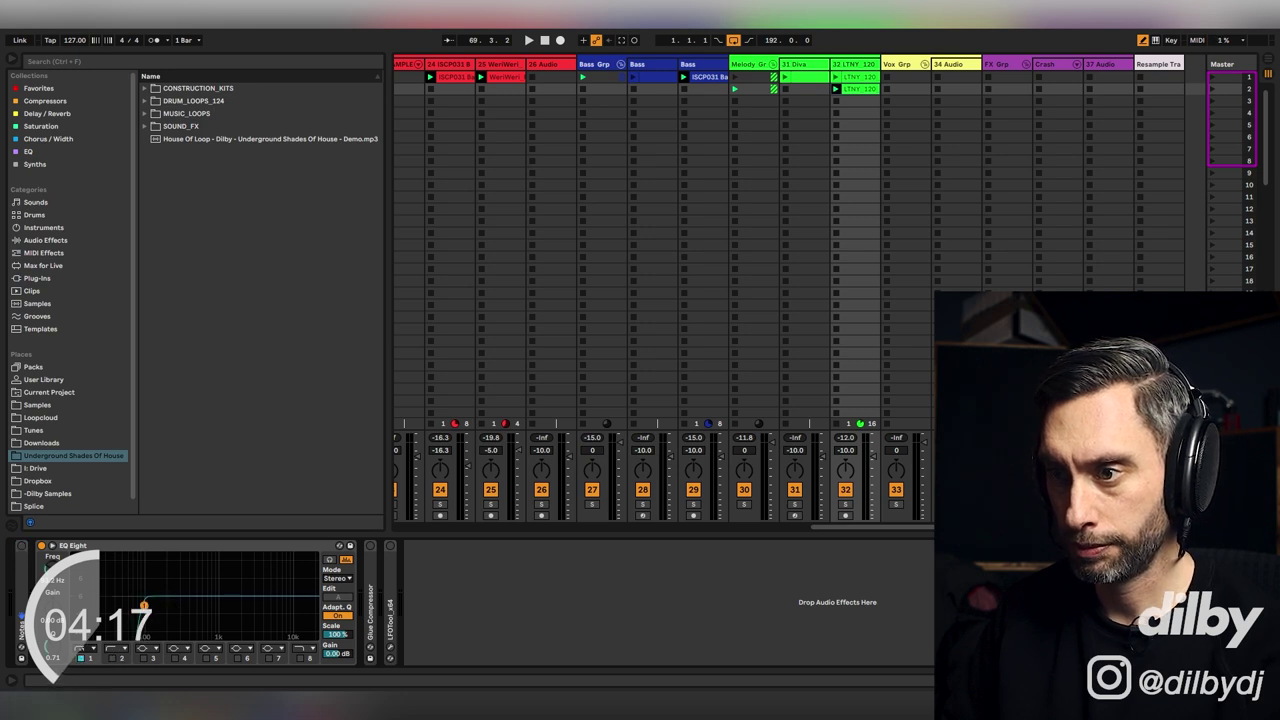
{"action": "double_click", "coordinate": [390, 582]}
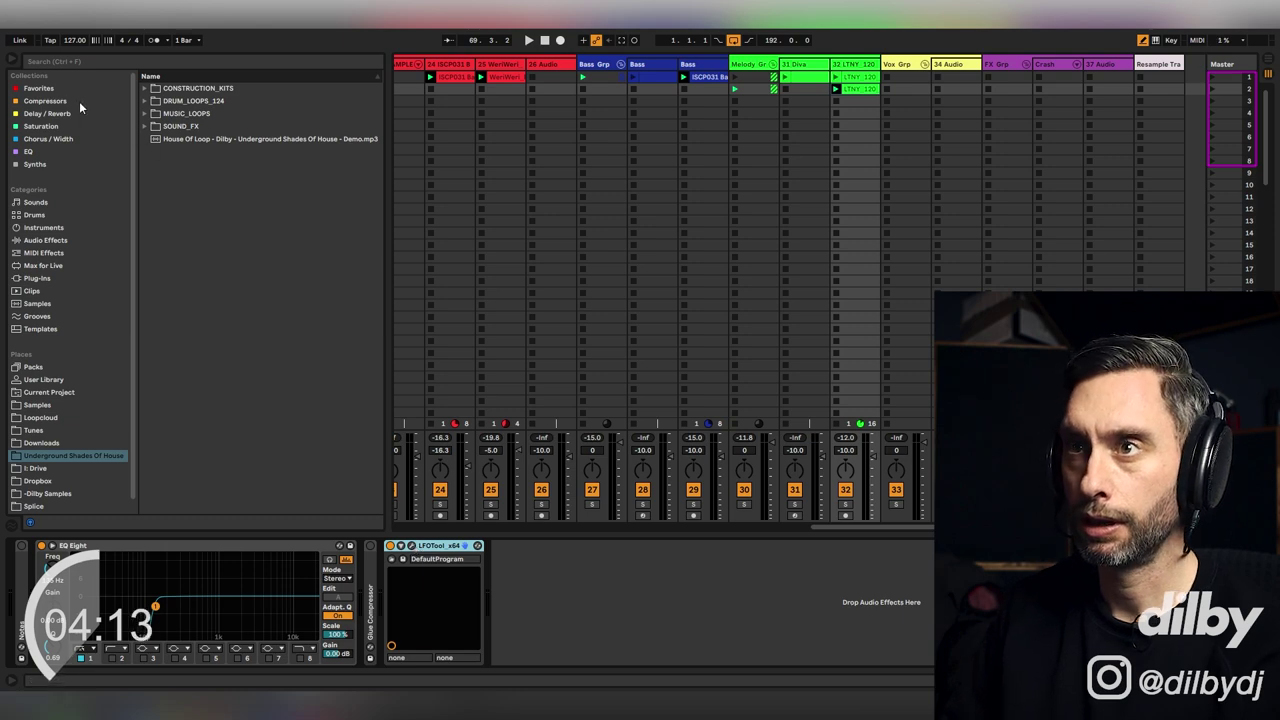
{"action": "key", "text": "ctrl+f"}
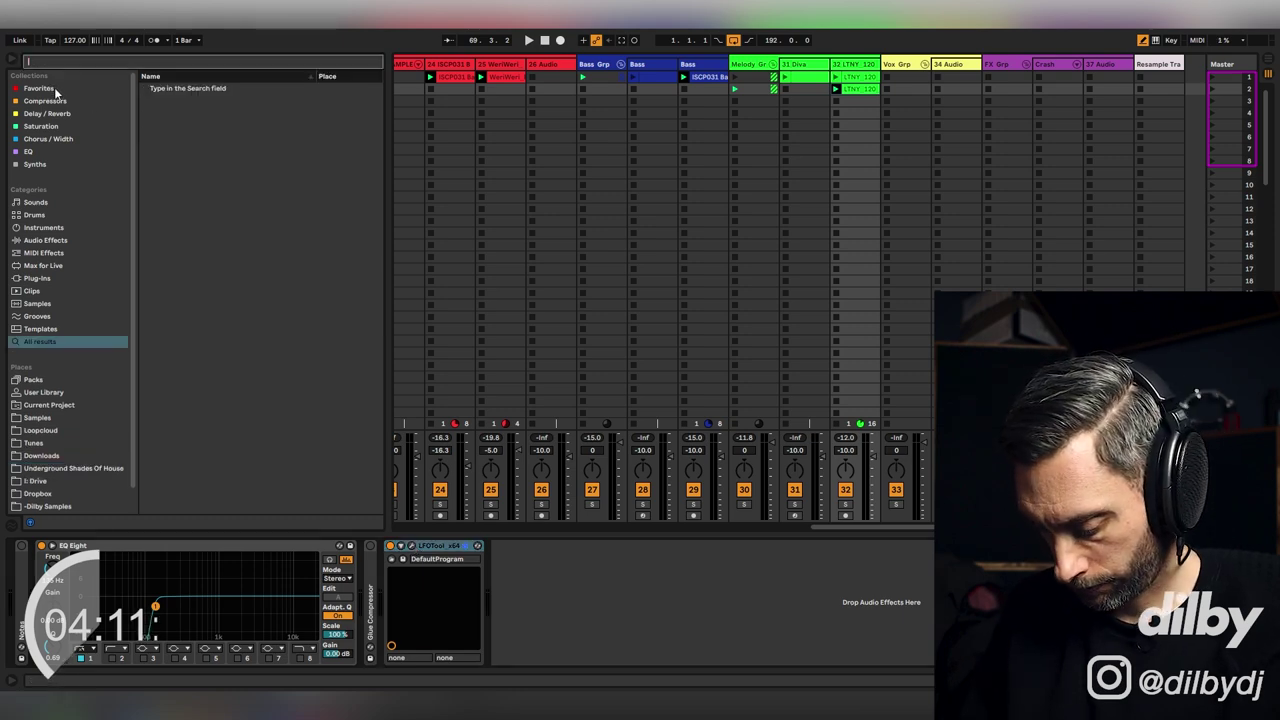
{"action": "type", "text": "auto"}
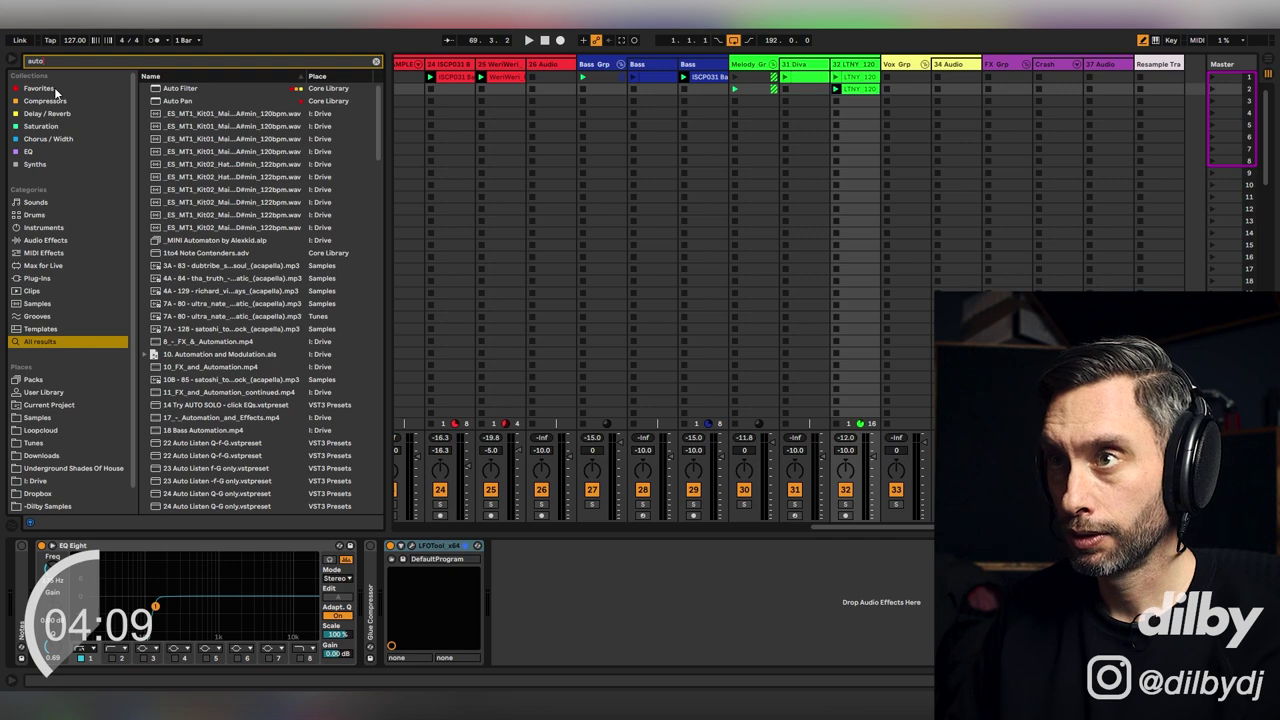
{"action": "double_click", "coordinate": [193, 89]}
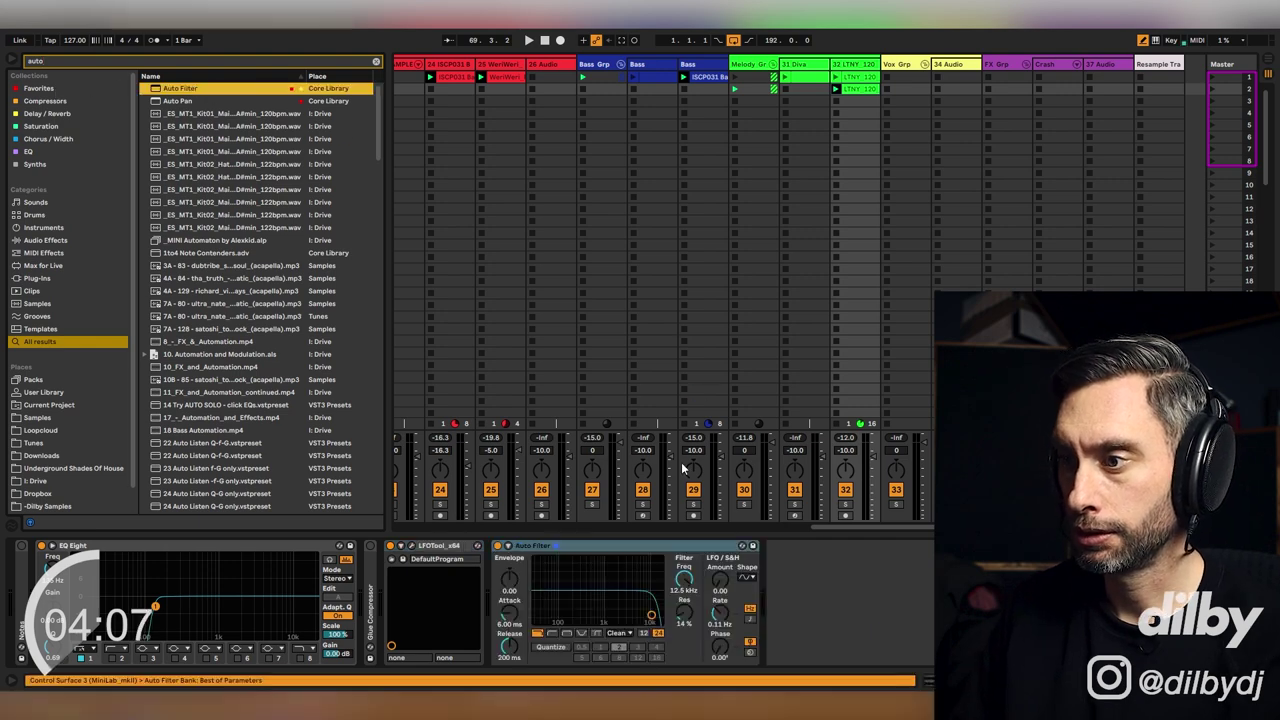
- Enable the Glue Compressor on track 32 and set its threshold to -30.2 dB and makeup to 4.92 dB during playback
{"action": "double_click", "coordinate": [371, 567]}
{"action": "left_click_drag", "start_coordinate": [439, 636], "coordinate": [439, 708]}
{"action": "key", "text": "space"}
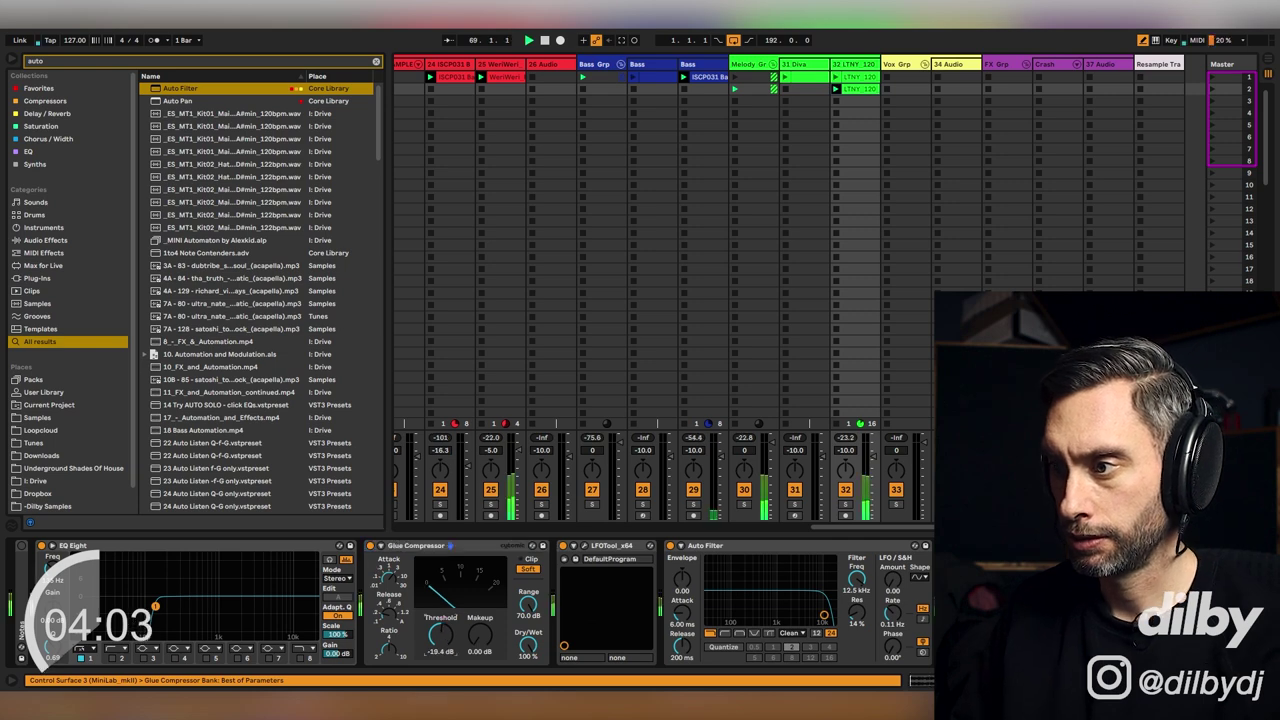
{"action": "left_click_drag", "start_coordinate": [473, 636], "coordinate": [446, 649]}
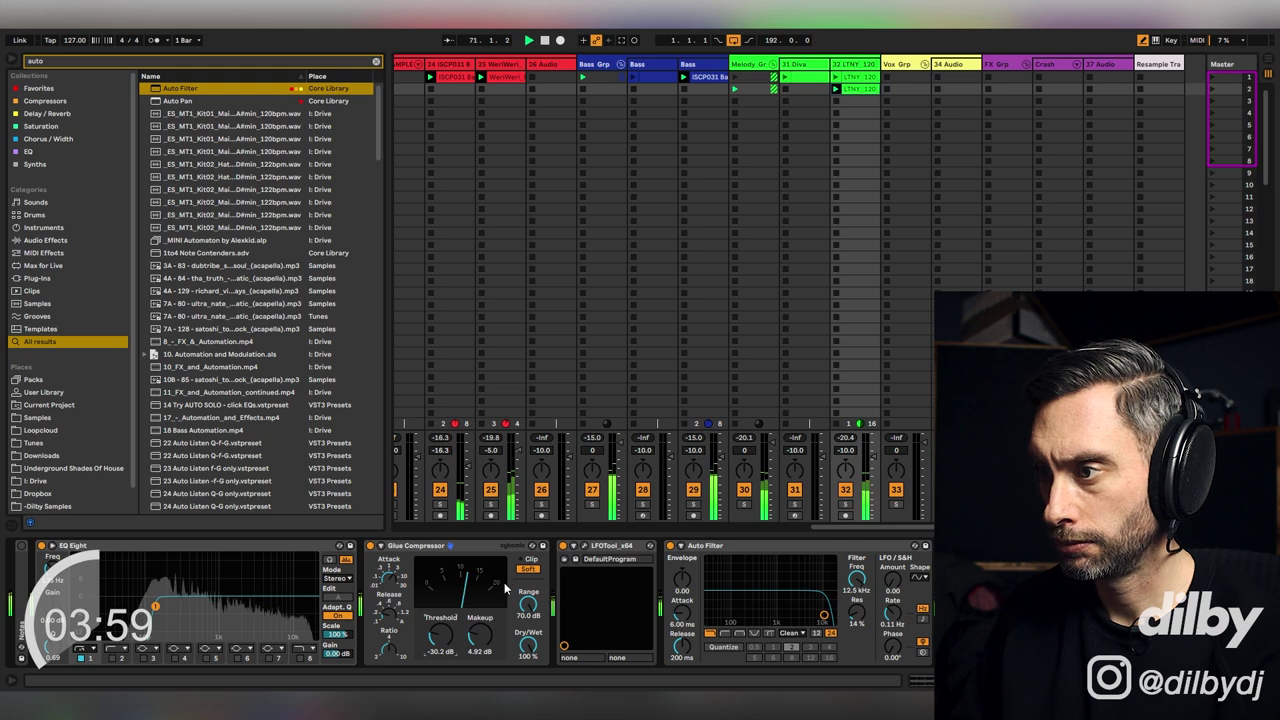
- Set track 32's Auto Filter to a 682 Hz cutoff with 39 % resonance and an LFO amount of 10.5
{"action": "left_click_drag", "start_coordinate": [820, 616], "coordinate": [769, 602]}
{"action": "mouse_move", "coordinate": [892, 584]}
{"action": "left_mouse_down"}
{"action": "mouse_move", "coordinate": [892, 571]}
{"action": "mouse_move", "coordinate": [892, 602]}
{"action": "left_mouse_up"}
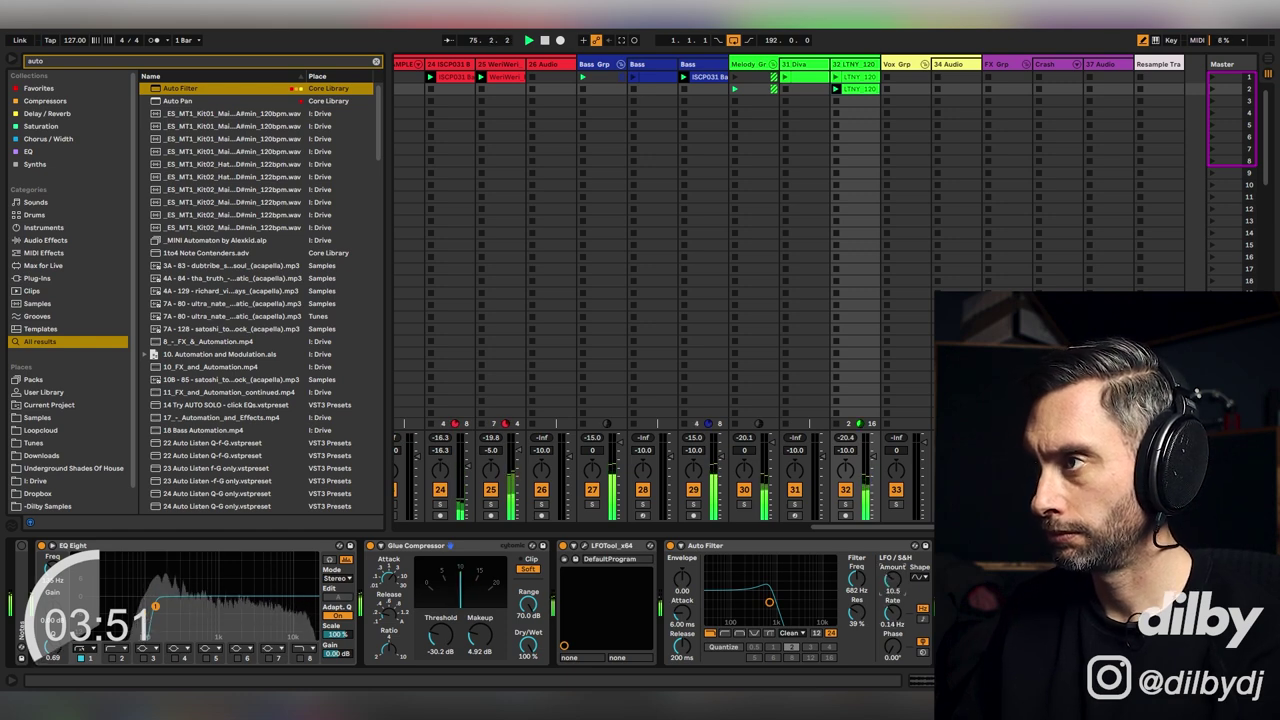
- Lower the volume of Bass track 29, turn on its LFOTool, and restart playback
{"action": "left_click", "coordinate": [724, 392]}
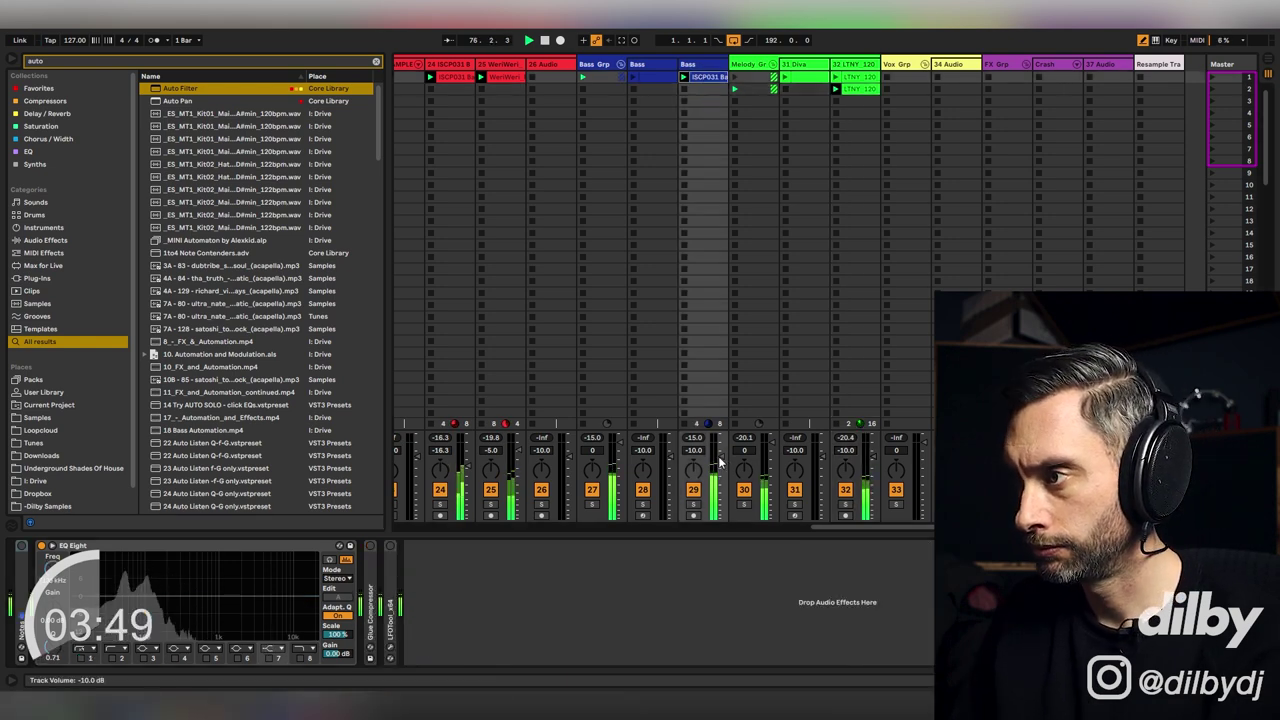
{"action": "left_click_drag", "start_coordinate": [718, 452], "coordinate": [720, 463]}
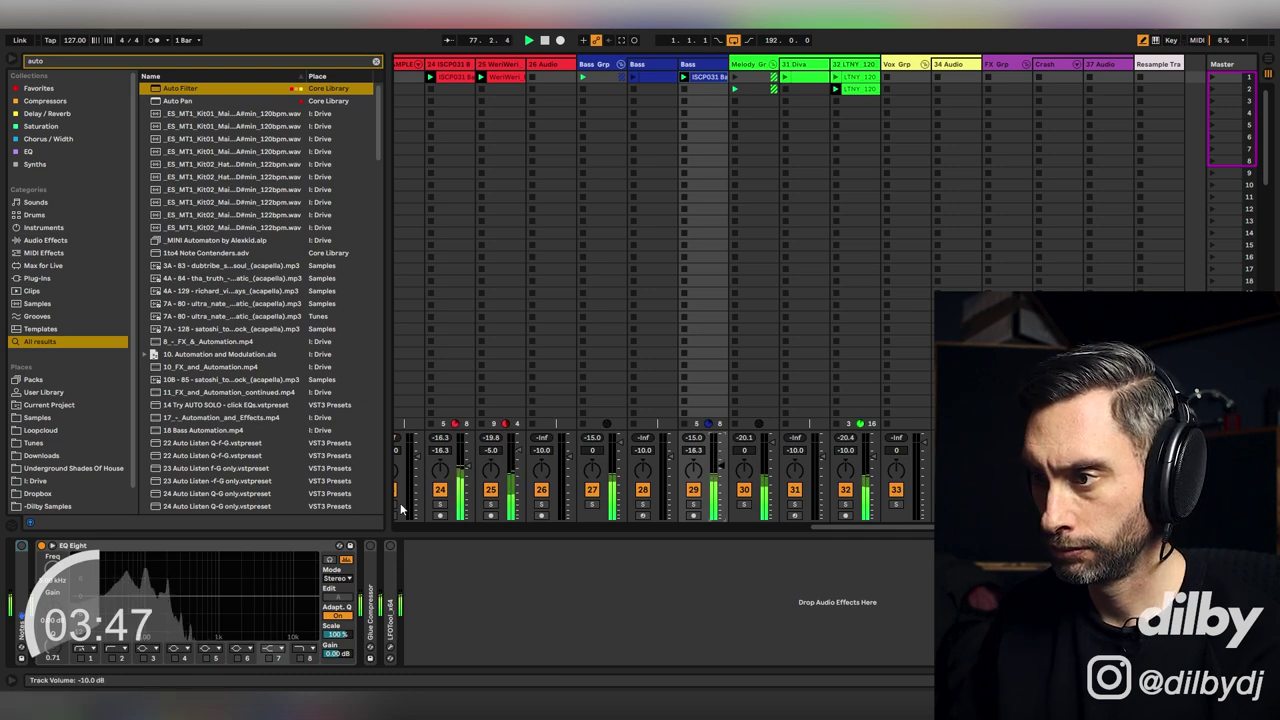
{"action": "left_click", "coordinate": [390, 546]}
{"action": "key", "text": "space"}
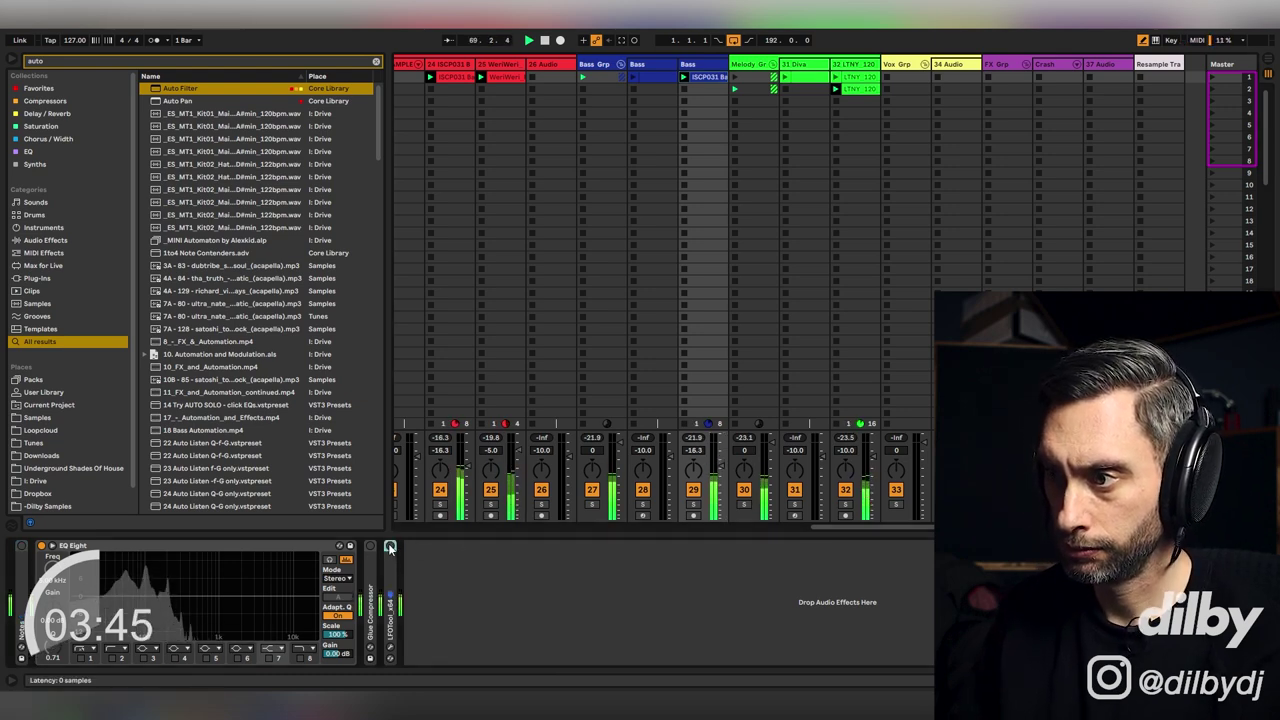
- Raise track 32's volume to -8.4 dB and stop playback
{"action": "left_click_drag", "start_coordinate": [872, 456], "coordinate": [872, 454]}
{"action": "key", "text": "space"}
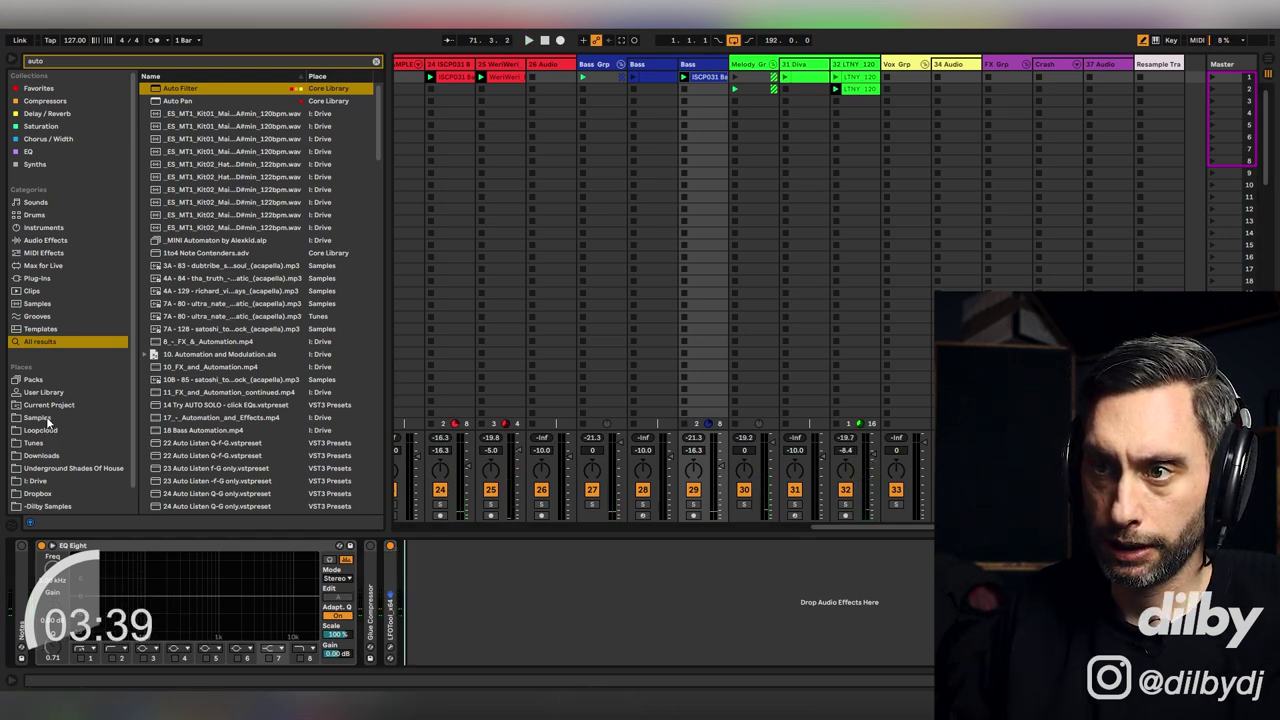
- Search the -Dilby Samples folder for "string" and expand the Melody folder in the results
{"action": "left_click", "coordinate": [46, 419]}
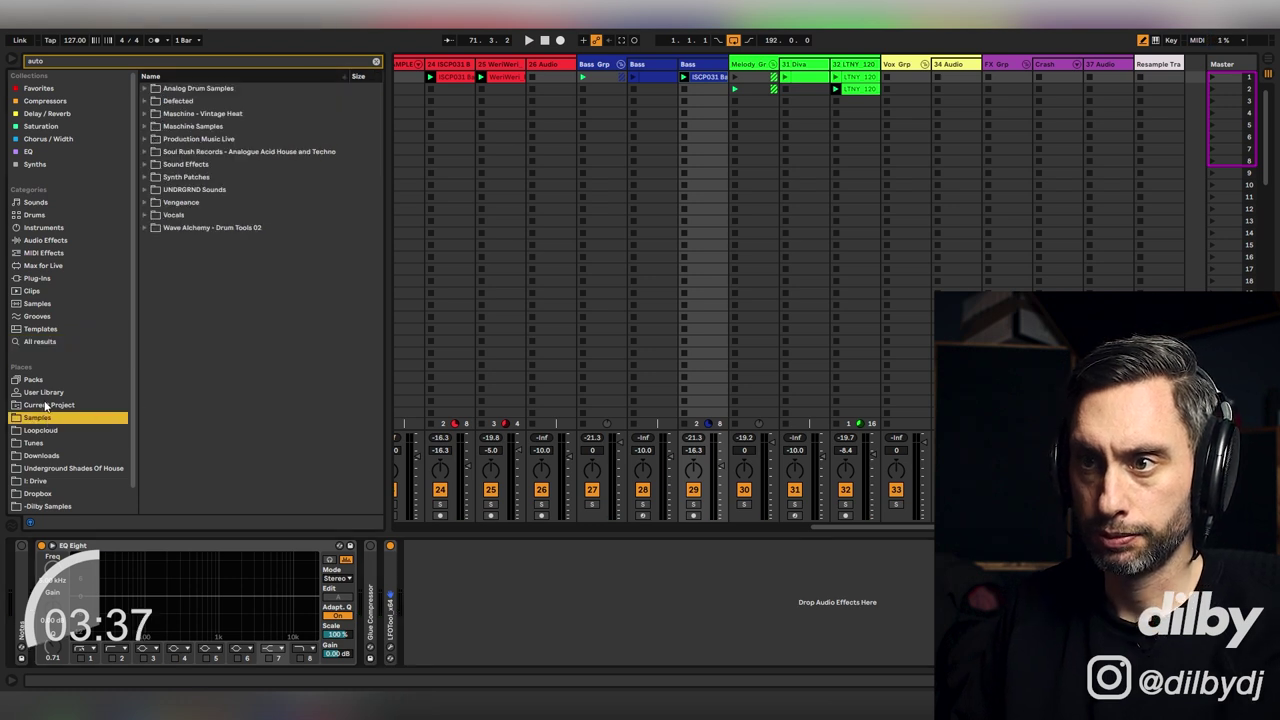
{"action": "left_click", "coordinate": [45, 507]}
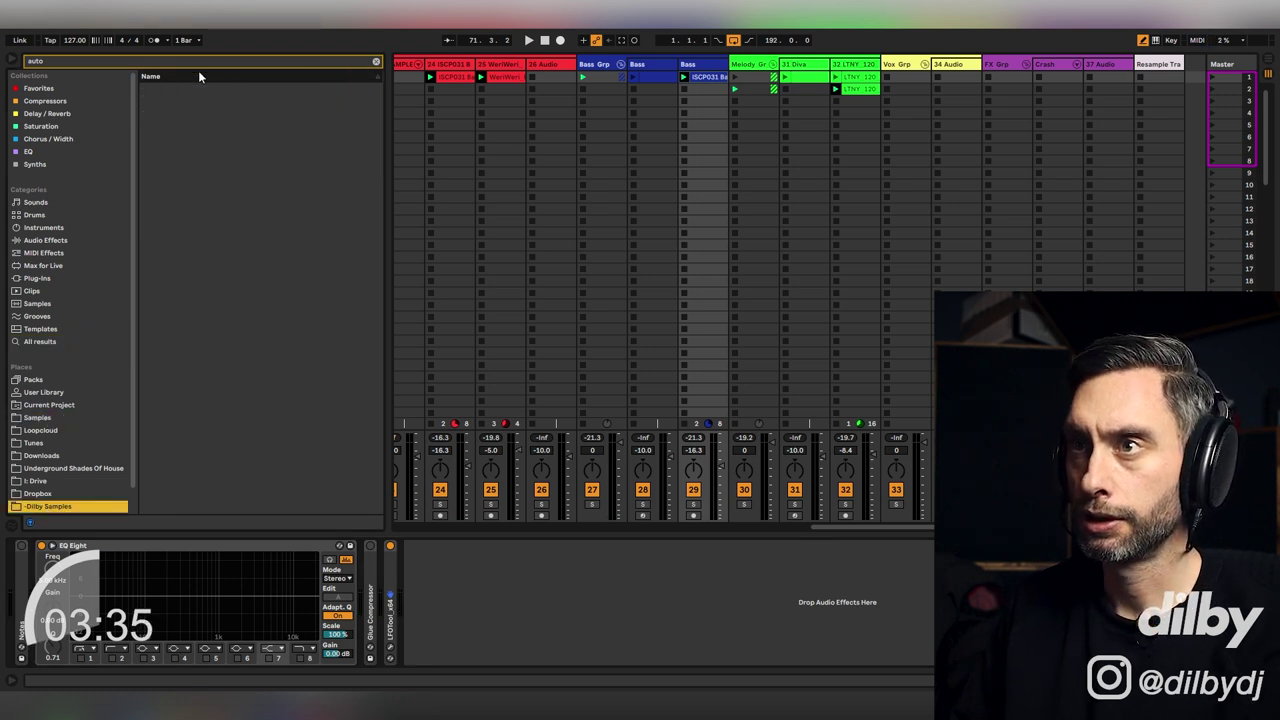
{"action": "key", "text": "ctrl+f"}
{"action": "type", "text": "string"}
{"action": "key", "text": "Down"}
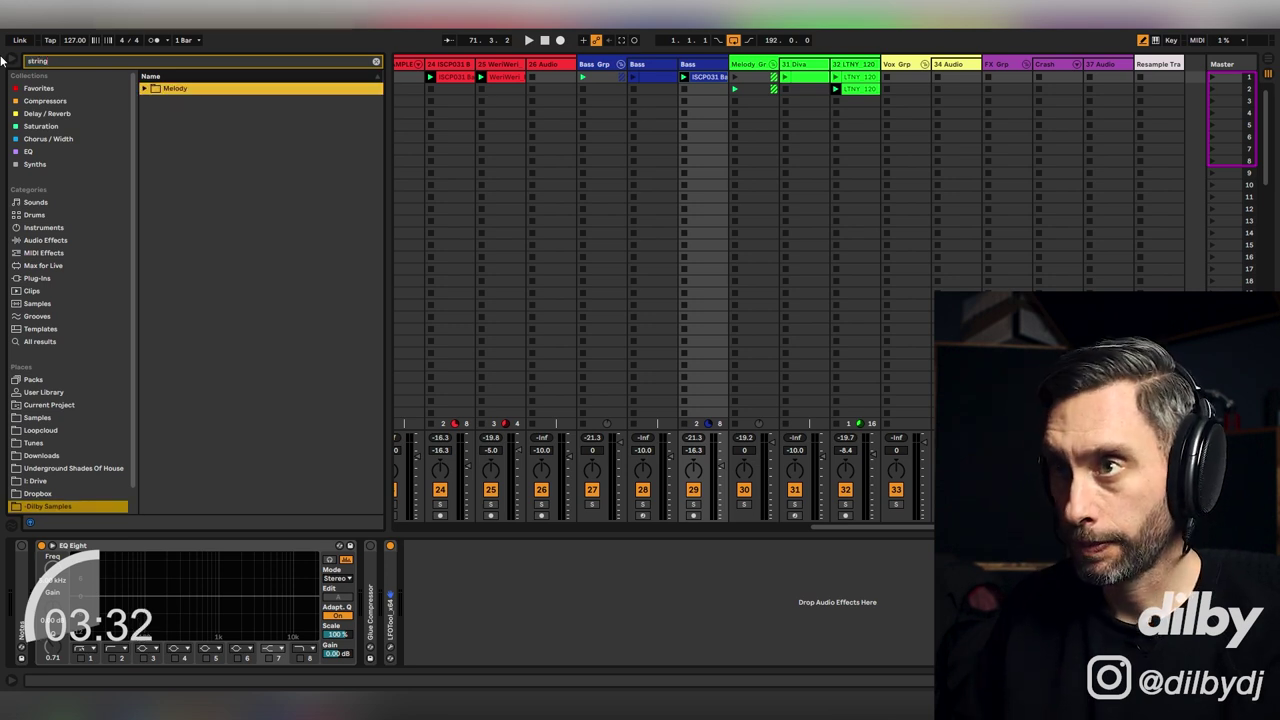
{"action": "left_click", "coordinate": [149, 89]}
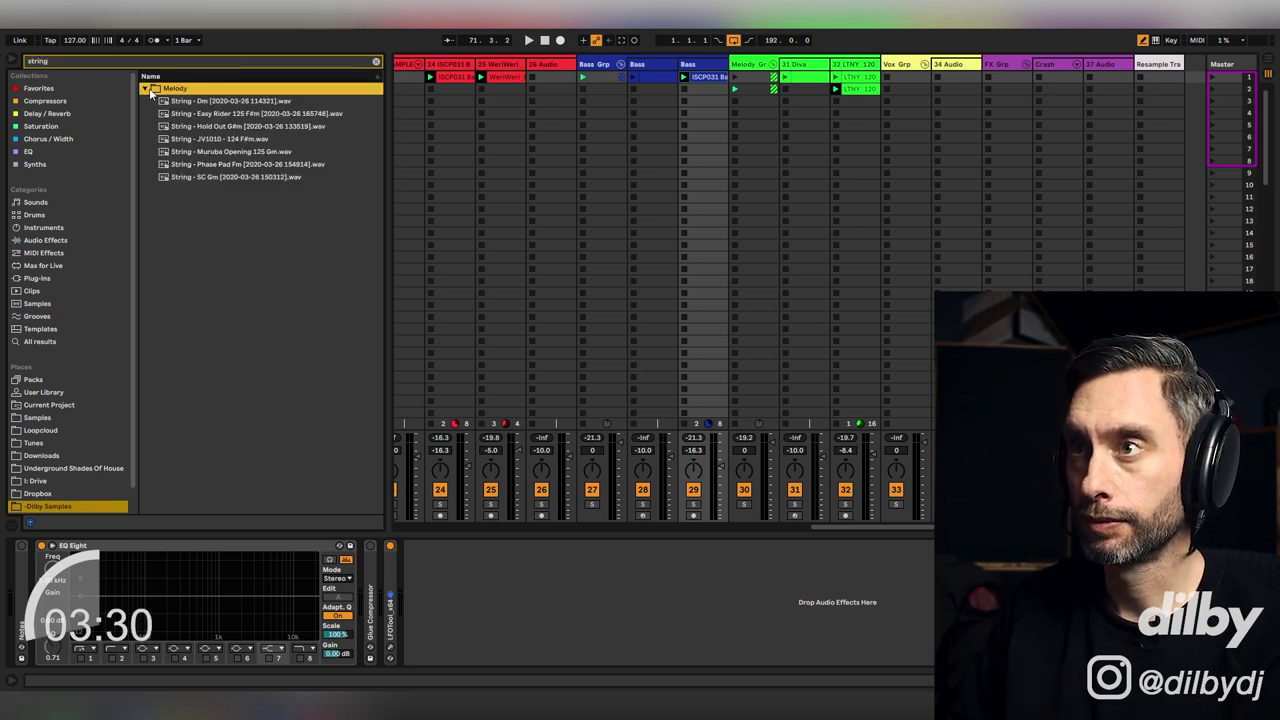
- Place String - JV1010 - 124 F#m in the first slot of a new audio track after track 32 and transpose it +3 semitones
{"action": "left_click", "coordinate": [228, 140]}
{"action": "left_click_drag", "start_coordinate": [665, 222], "coordinate": [862, 122]}
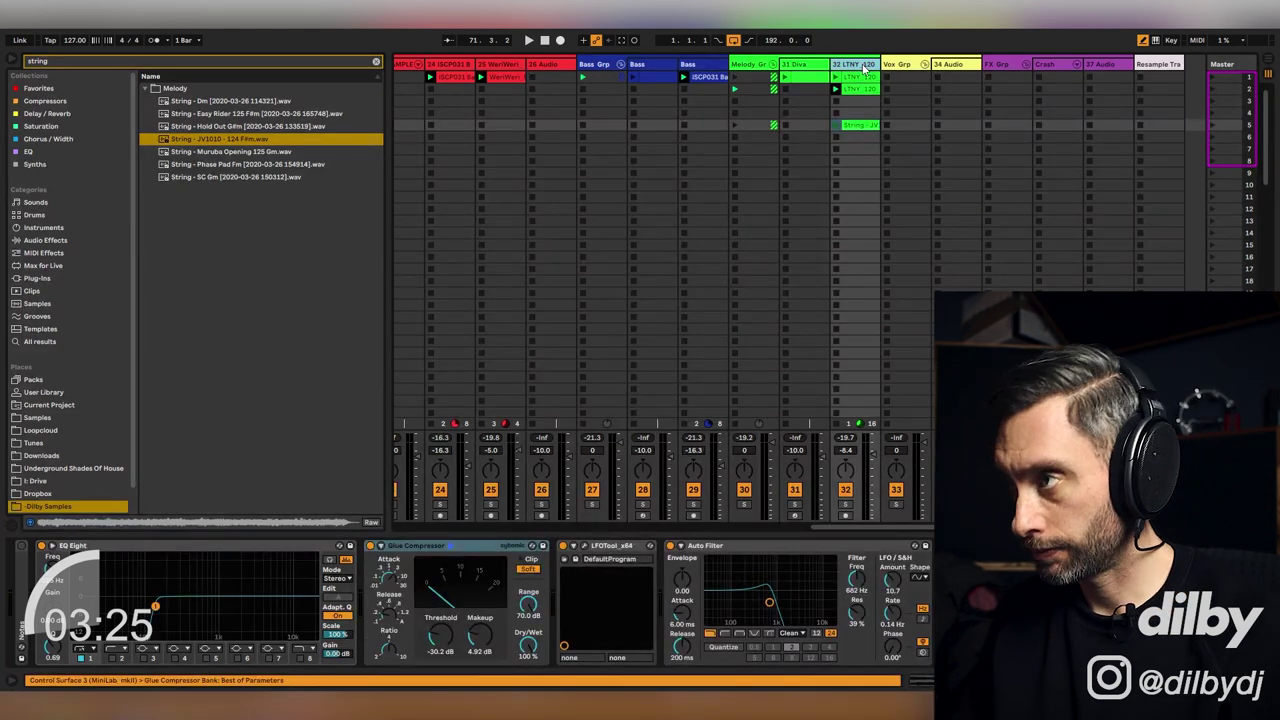
{"action": "key", "text": "ctrl+t"}
{"action": "left_click_drag", "start_coordinate": [866, 128], "coordinate": [903, 81]}
{"action": "double_click", "coordinate": [903, 80]}
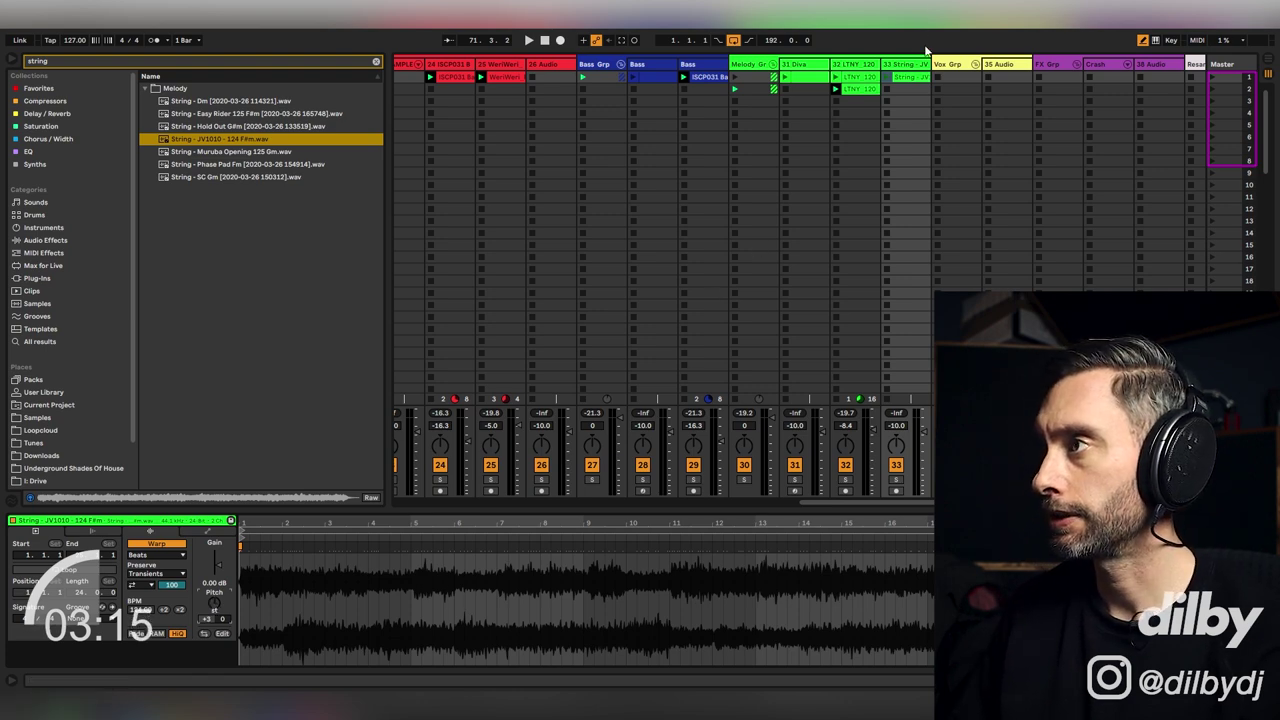
- Launch the string clip, set its gain to -10 dB, and lower track 33's volume to -23 dB during playback
{"action": "left_click", "coordinate": [885, 78]}
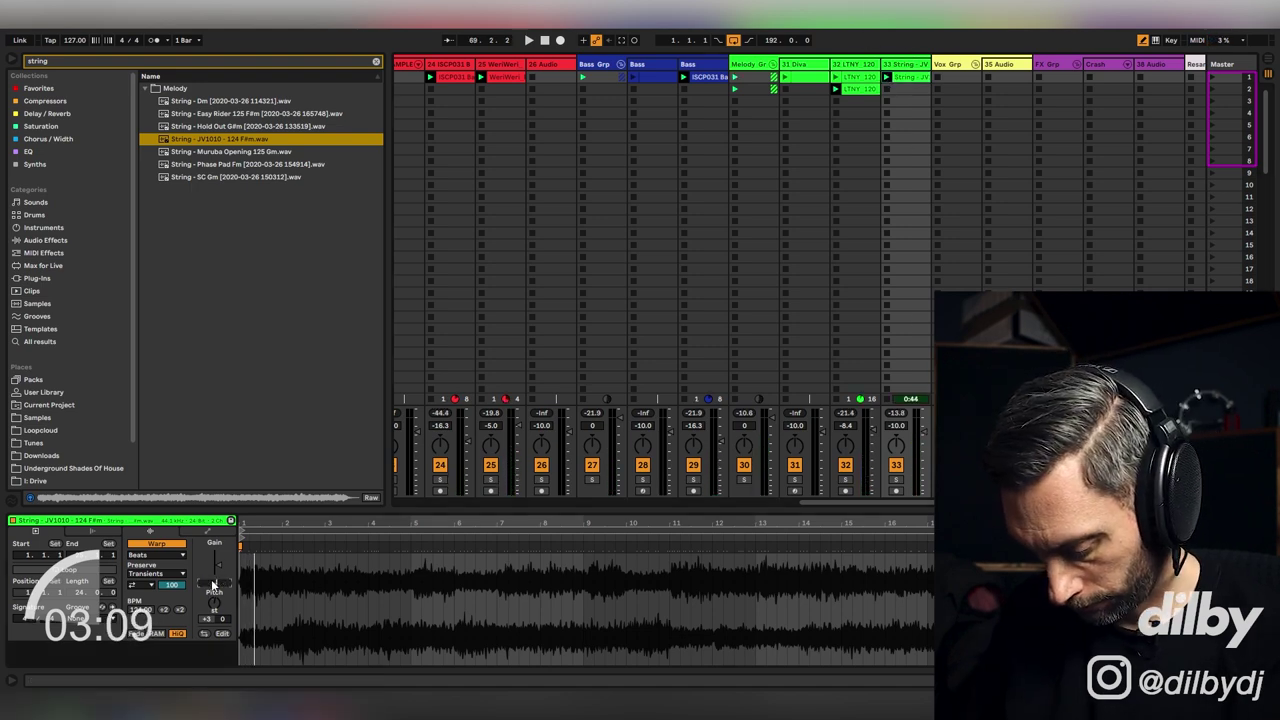
{"action": "key", "text": "Return"}
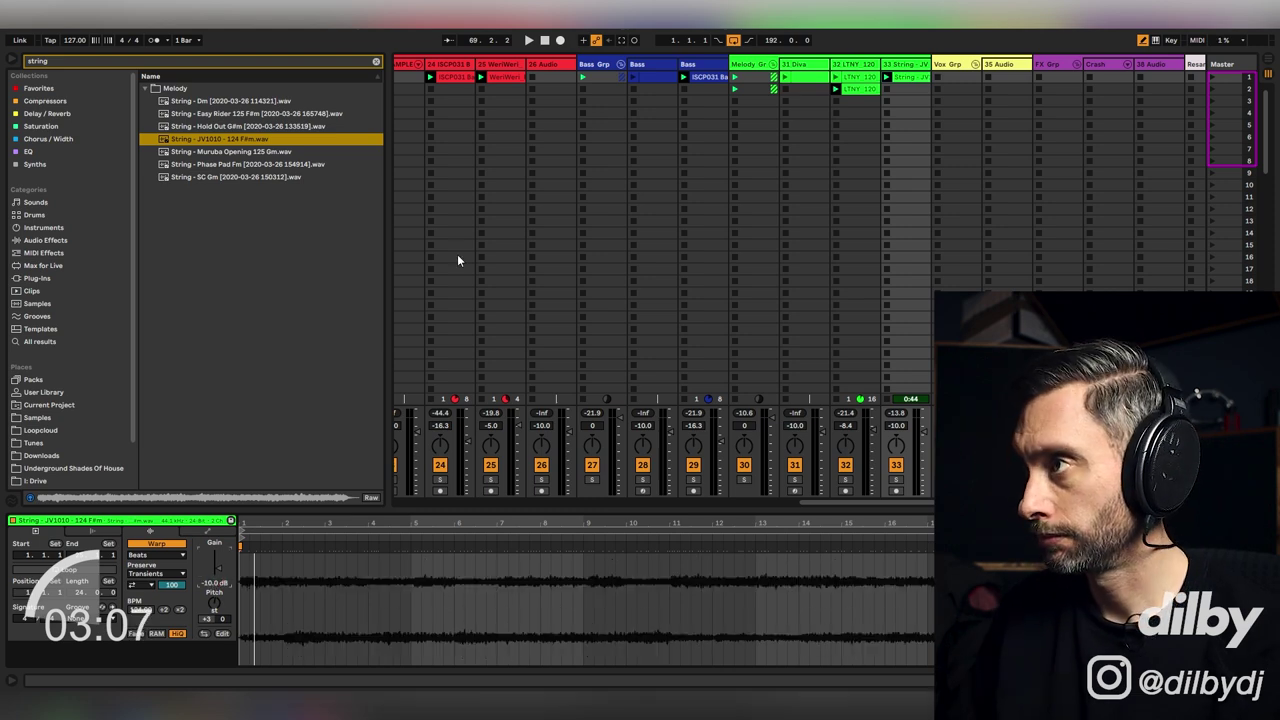
{"action": "key", "text": "space"}
{"action": "mouse_move", "coordinate": [921, 432]}
{"action": "left_mouse_down"}
{"action": "mouse_move", "coordinate": [914, 467]}
{"action": "mouse_move", "coordinate": [924, 450]}
{"action": "left_mouse_up"}
{"action": "left_click_drag", "start_coordinate": [917, 503], "coordinate": [915, 503]}
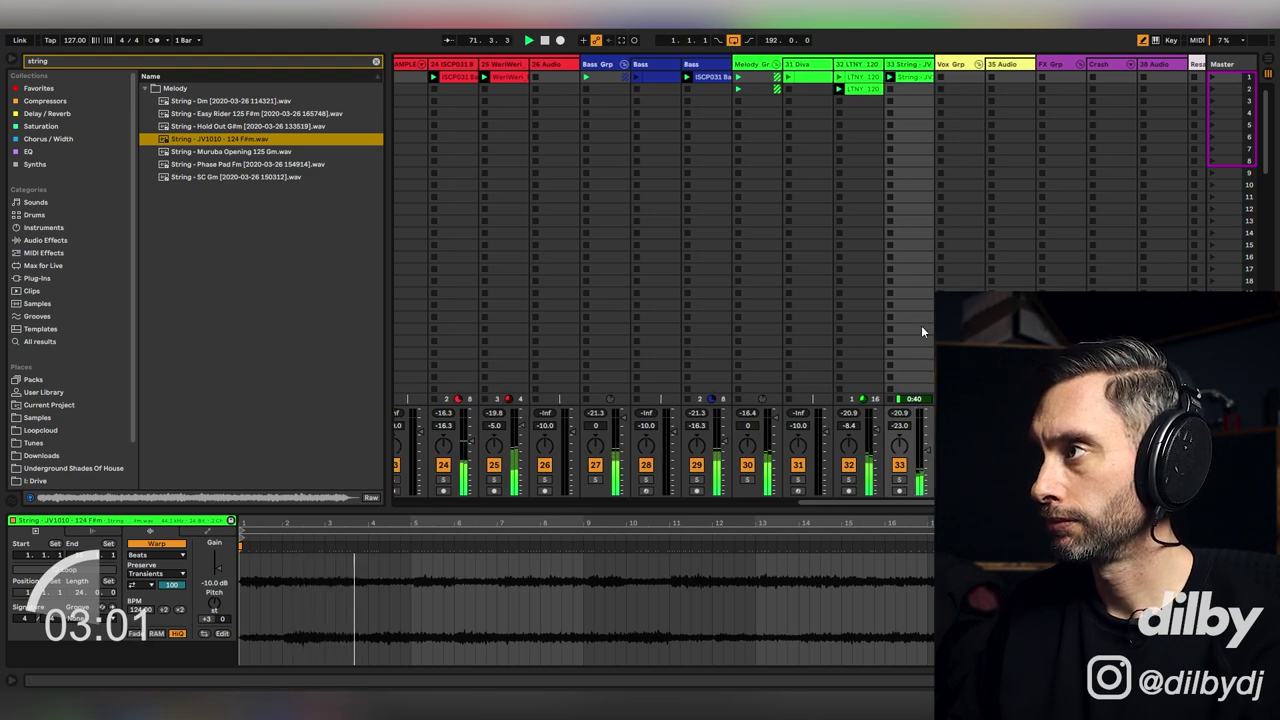
{"action": "key", "text": "space"}
- Enable EQ Eight's low-cut band and LFOTool on track 33, and lower its volume to -24.2 dB during playback
{"action": "left_click", "coordinate": [904, 66]}
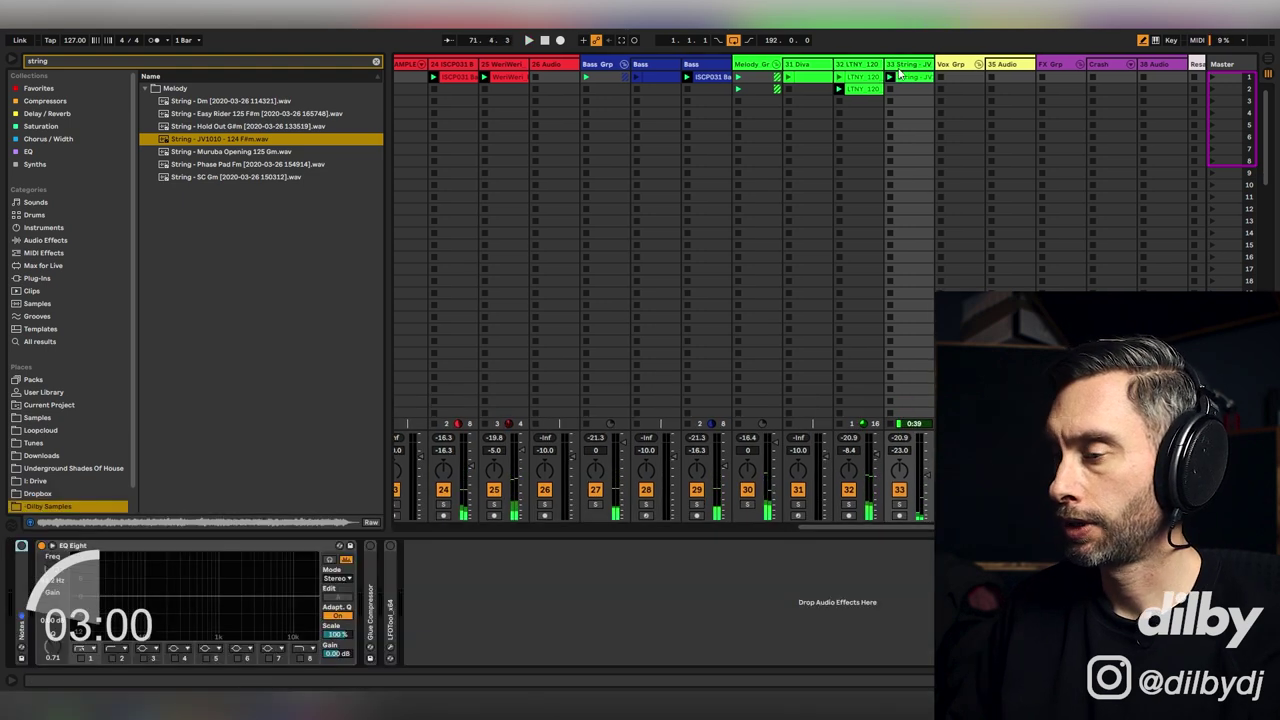
{"action": "left_click", "coordinate": [110, 657]}
{"action": "left_click", "coordinate": [390, 546]}
{"action": "key", "text": "space"}
{"action": "left_click_drag", "start_coordinate": [928, 475], "coordinate": [928, 478]}
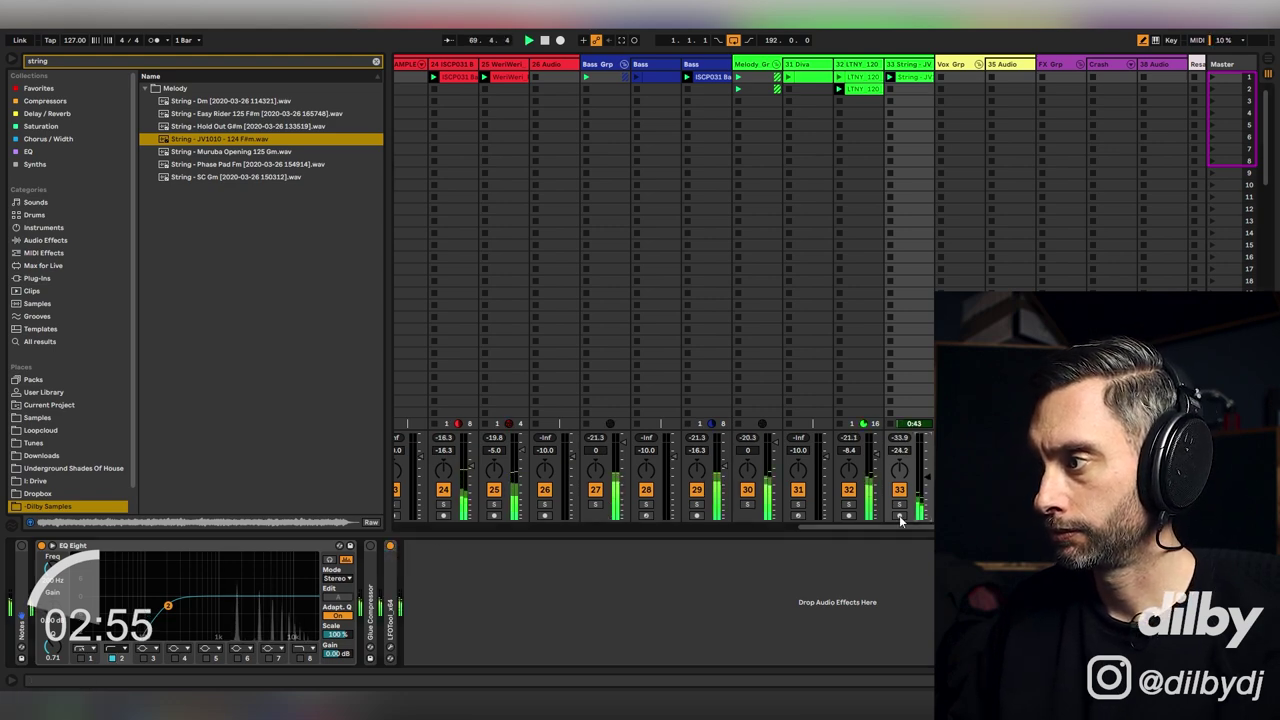
{"action": "left_click_drag", "start_coordinate": [896, 523], "coordinate": [785, 522]}
{"action": "key", "text": "space"}
- Switch to Loopcloud, filter the Spektre - Atmospheric Techno pack to drum loops, and preview SPK_127_G_RoboConga03
{"action": "left_click", "coordinate": [190, 698]}
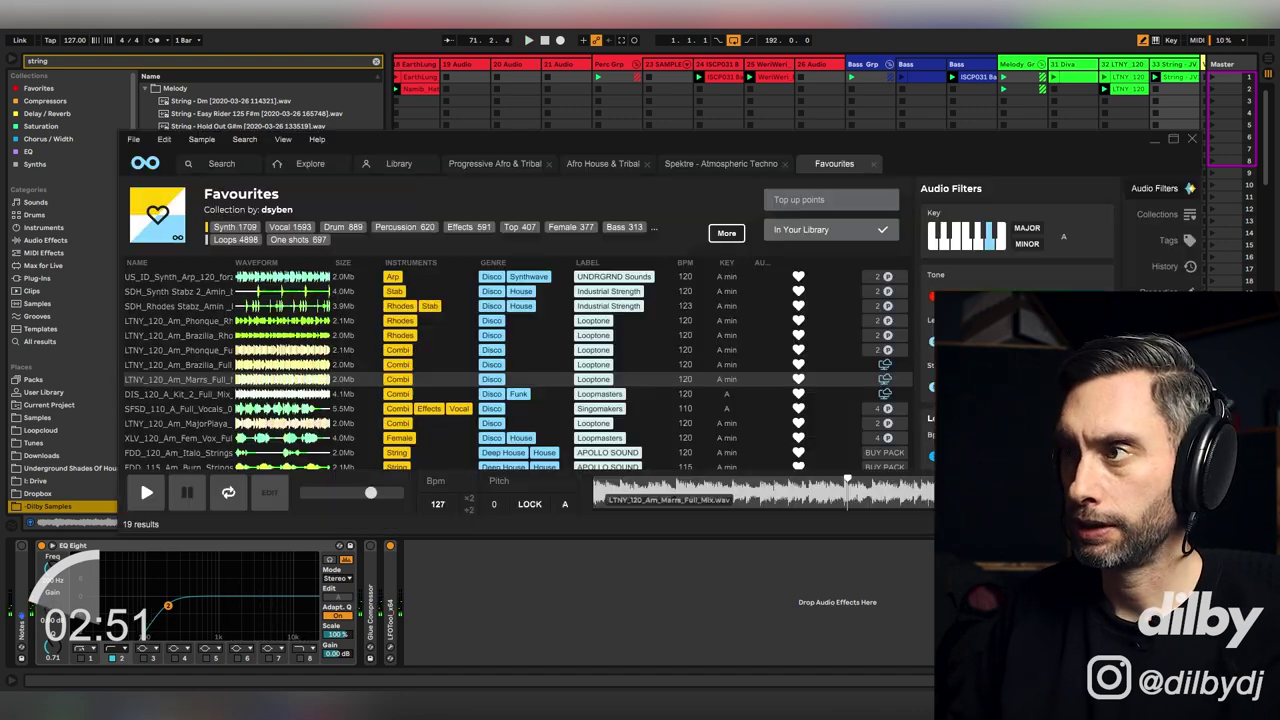
{"action": "left_click", "coordinate": [700, 166]}
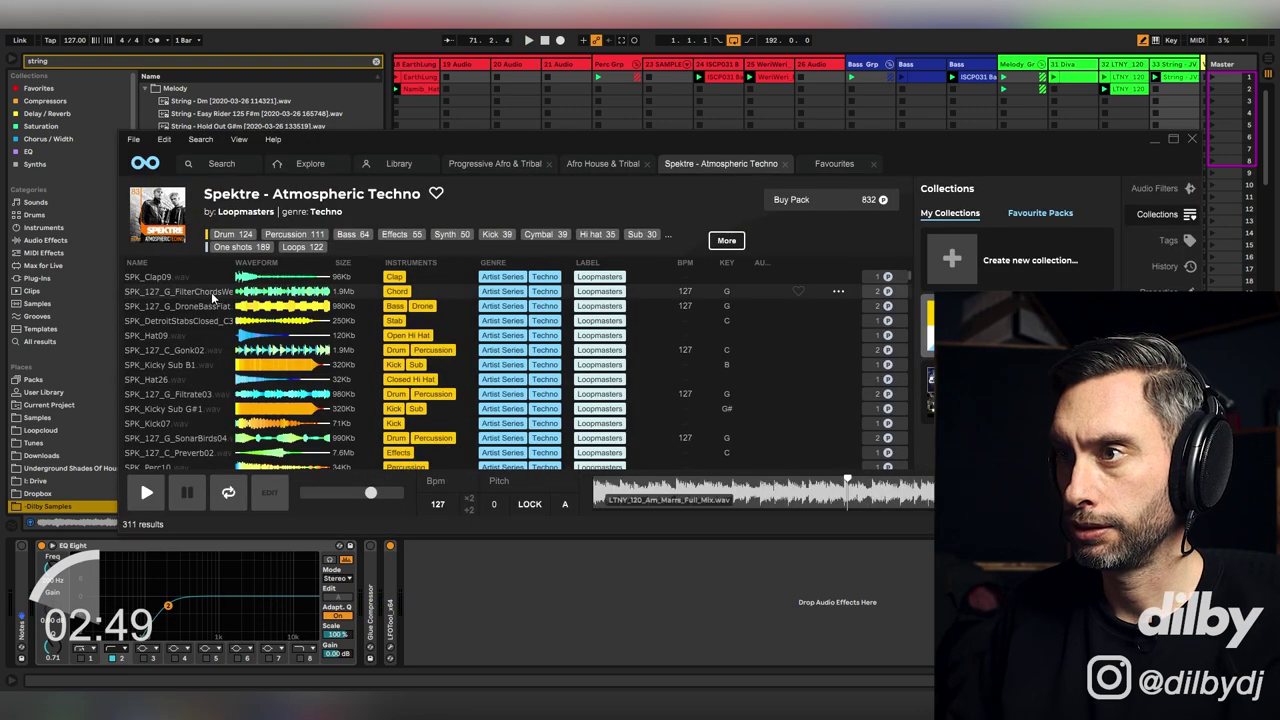
{"action": "left_click", "coordinate": [595, 236]}
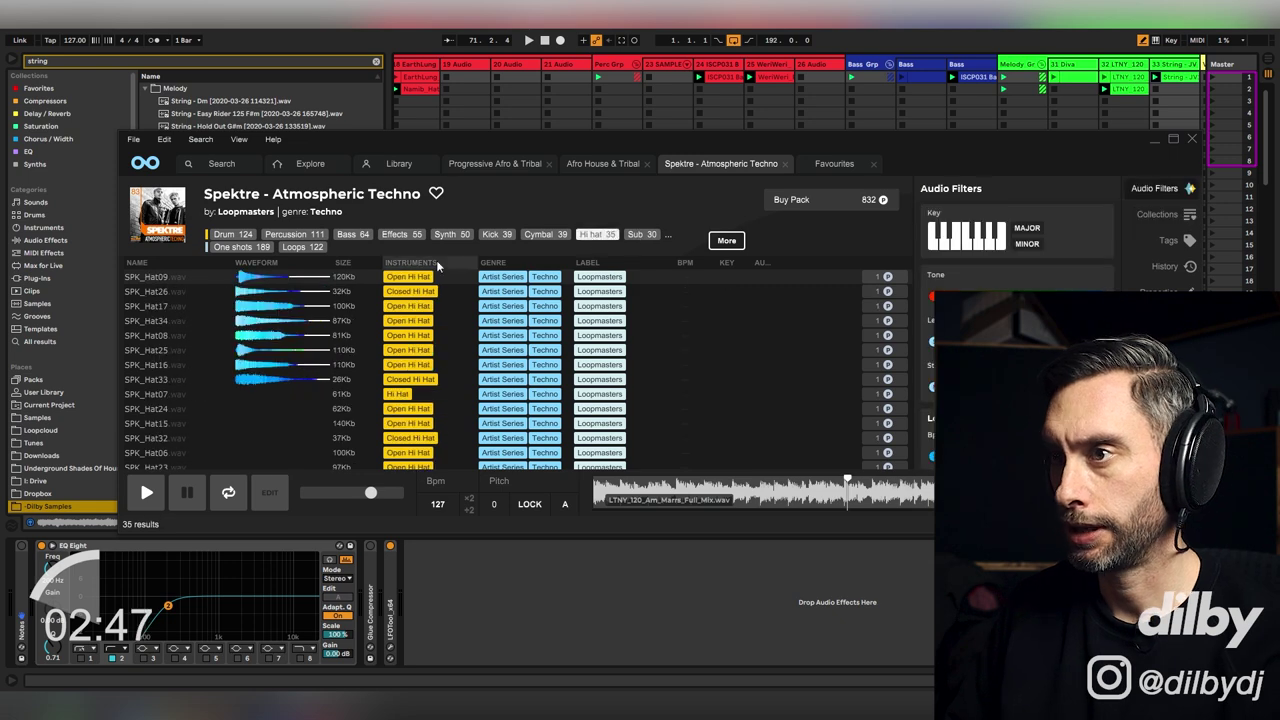
{"action": "left_click", "coordinate": [296, 247]}
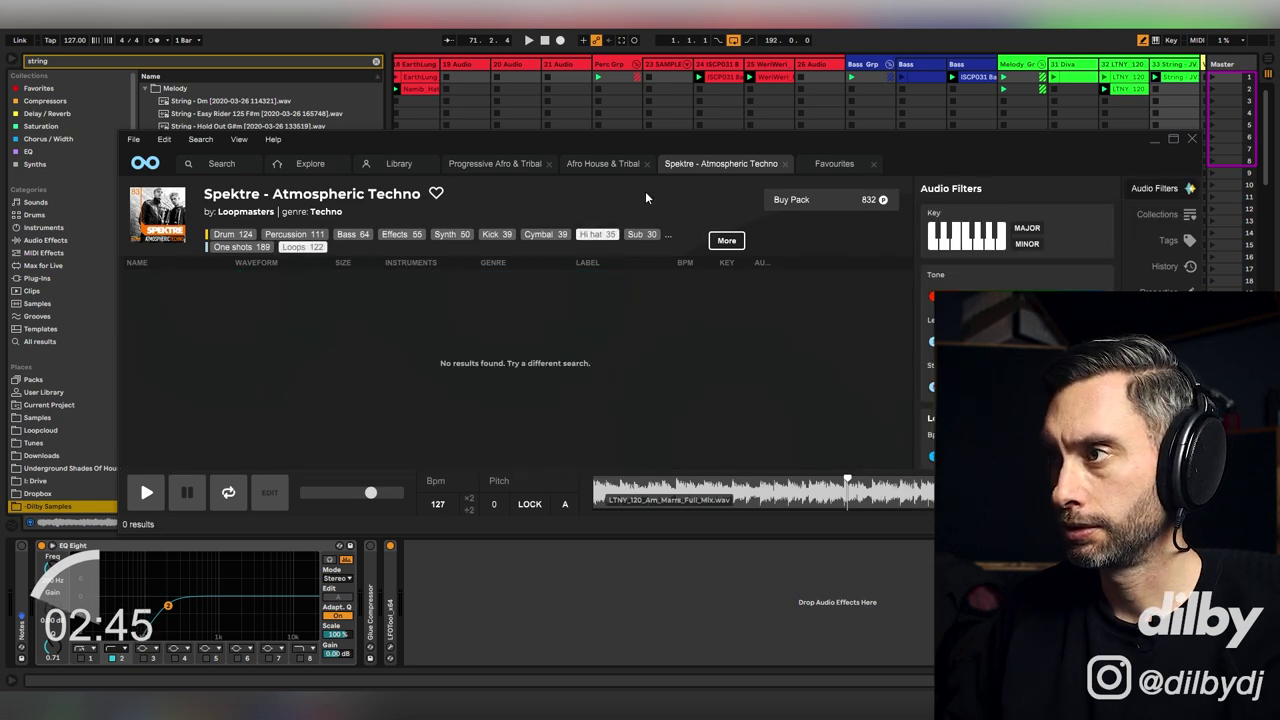
{"action": "left_click", "coordinate": [718, 242]}
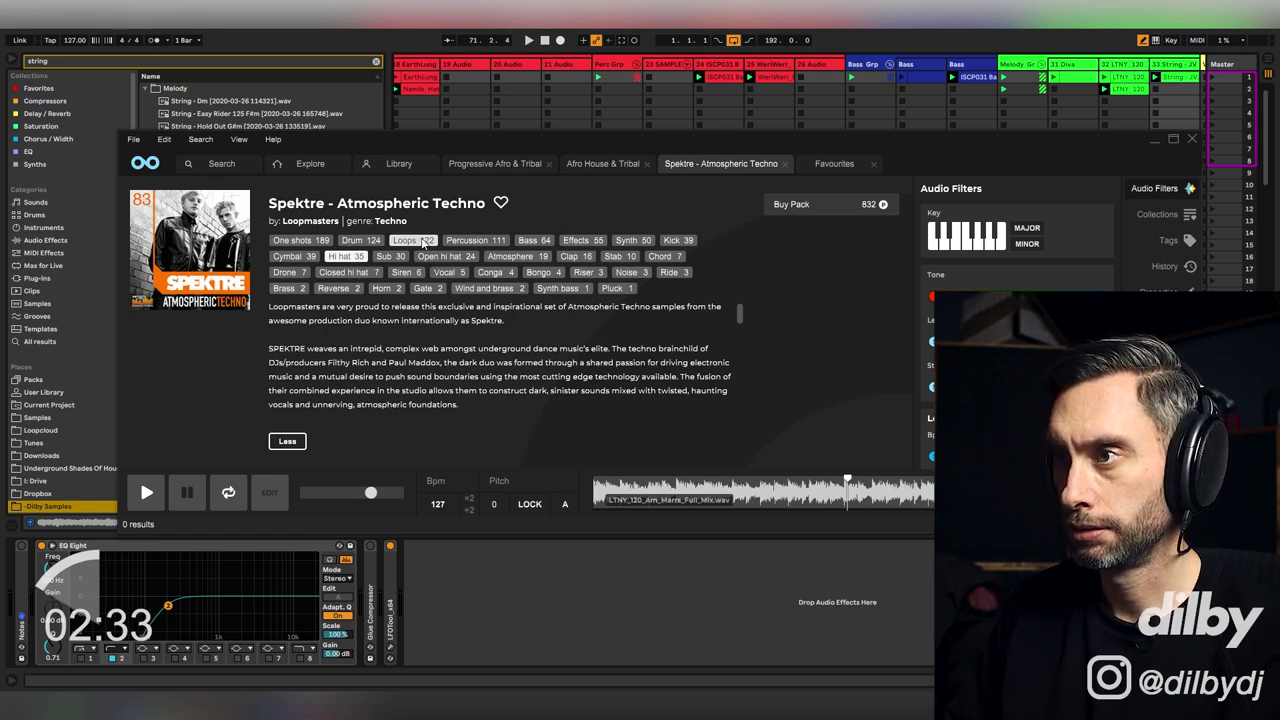
{"action": "left_click", "coordinate": [417, 243]}
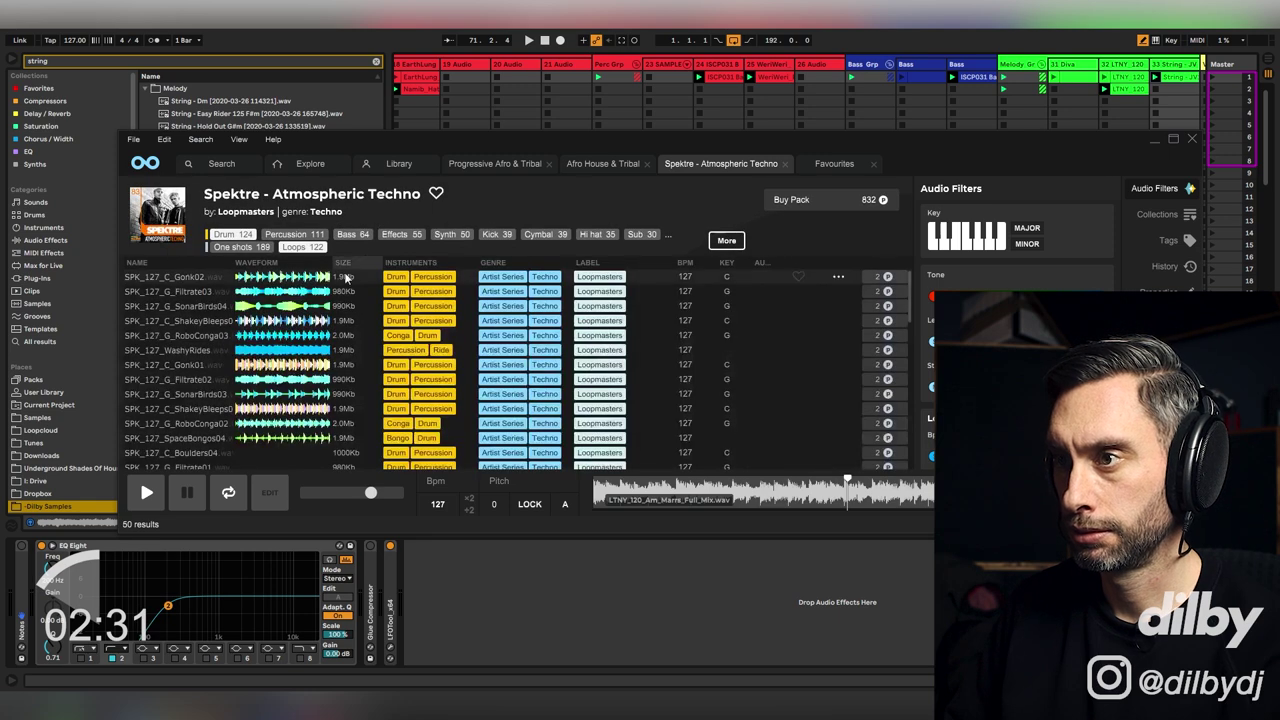
{"action": "left_click", "coordinate": [168, 333]}
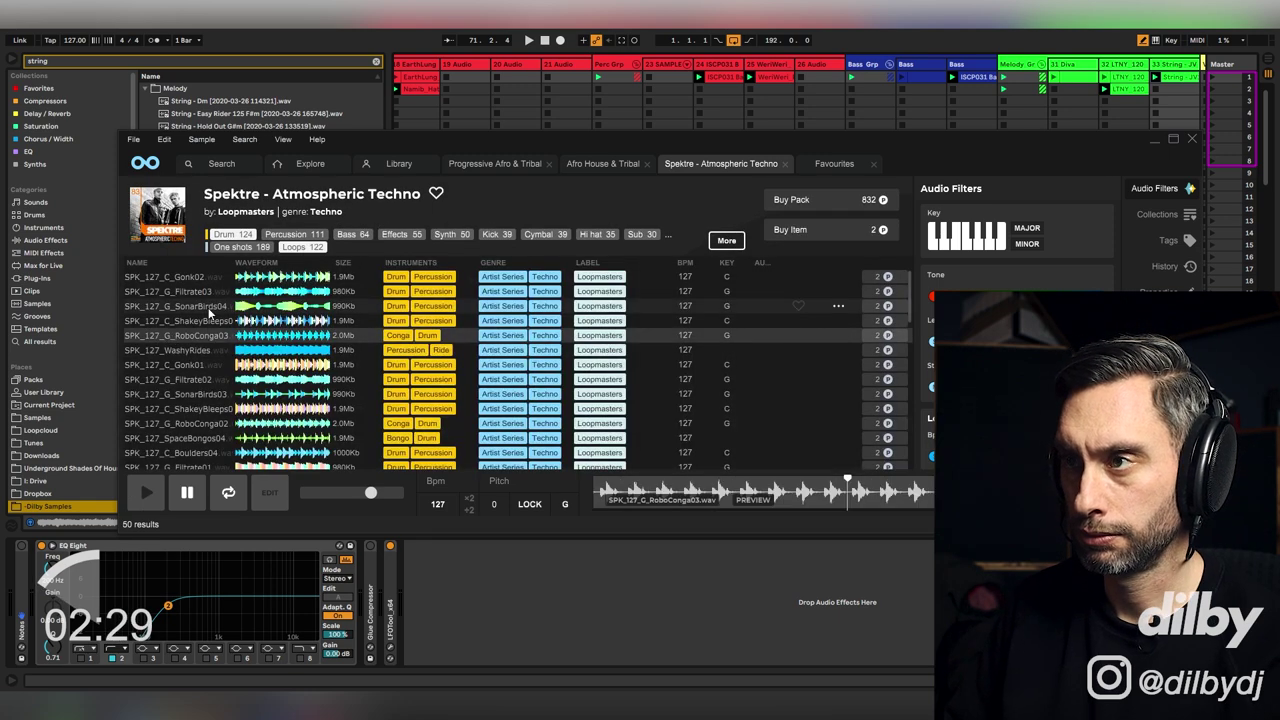
- In the Loopcloud library's Insert Coin pack, collapse the Bass folder and expand the Tops folder
{"action": "left_click", "coordinate": [400, 165]}
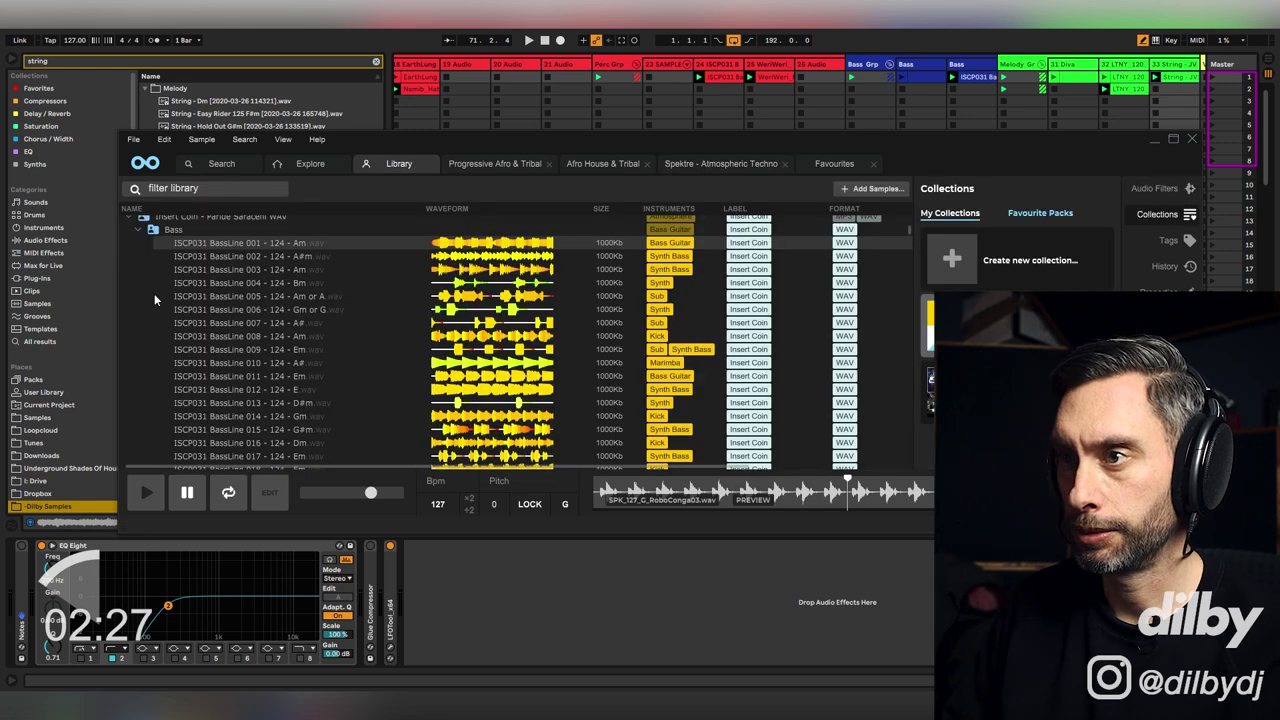
{"action": "left_click", "coordinate": [139, 231]}
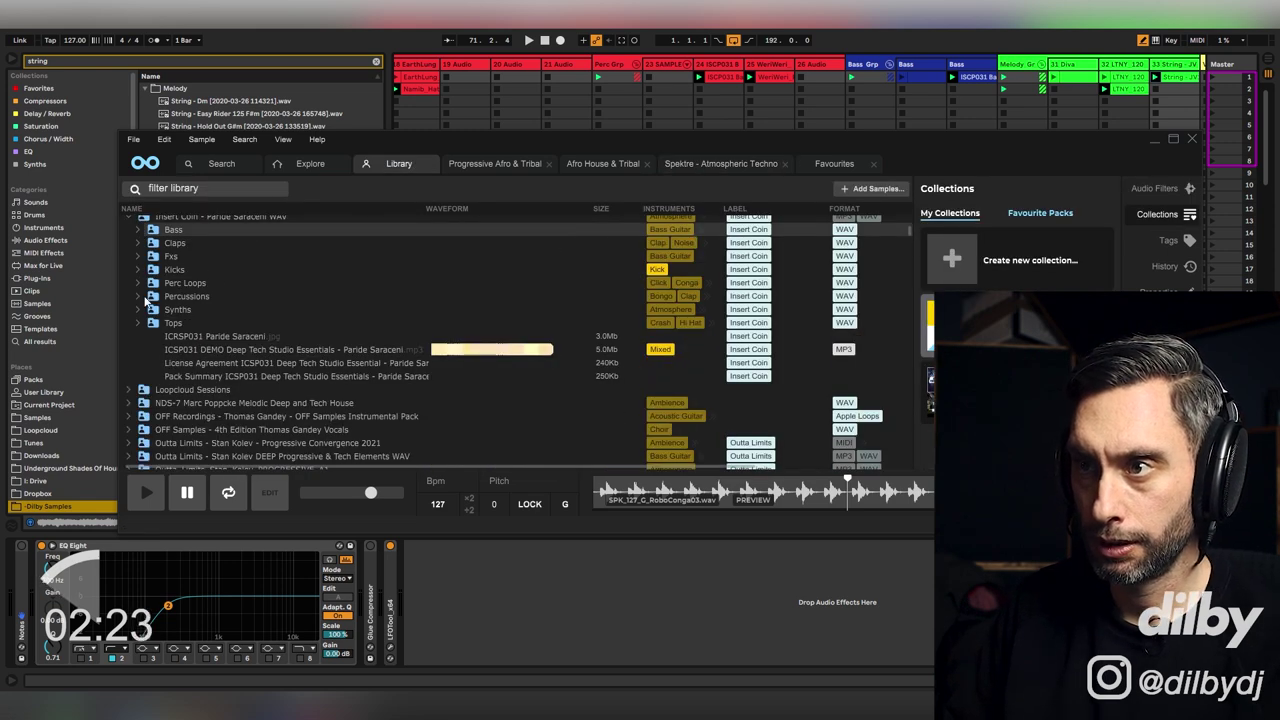
{"action": "scroll", "coordinate": [170, 296], "scroll_direction": "up", "scroll_amount": 3}
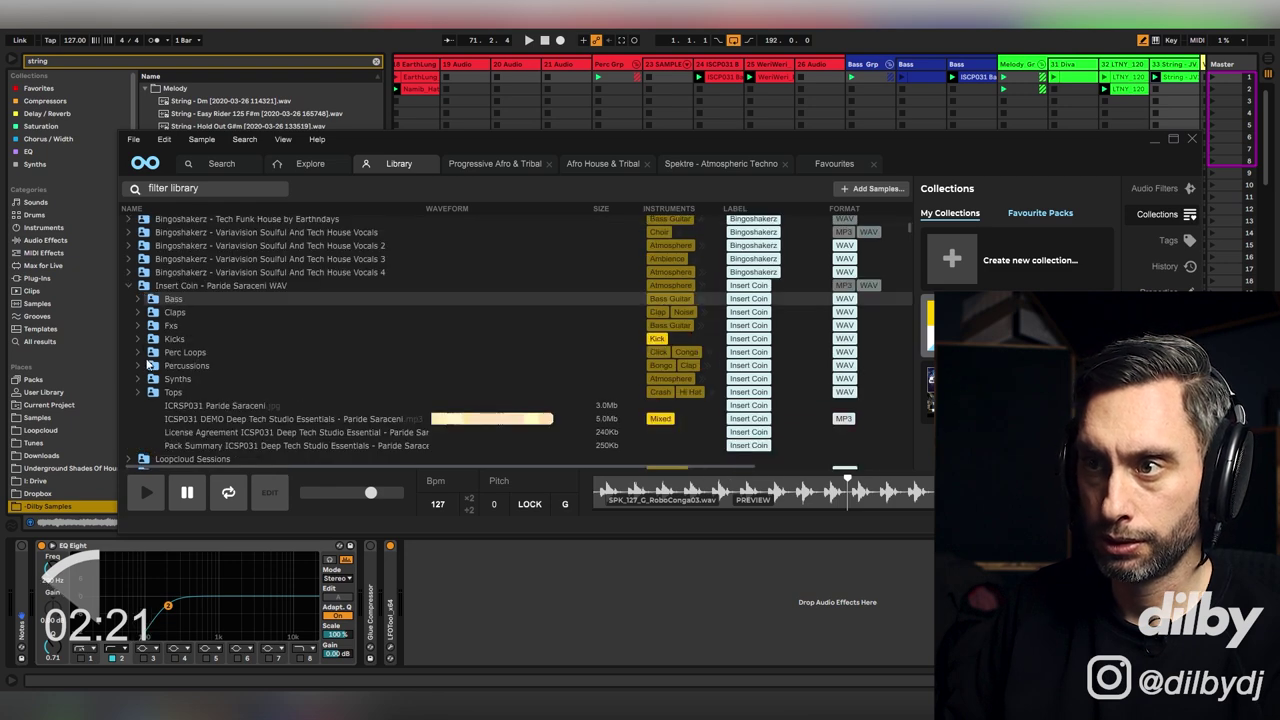
{"action": "left_click", "coordinate": [139, 392]}
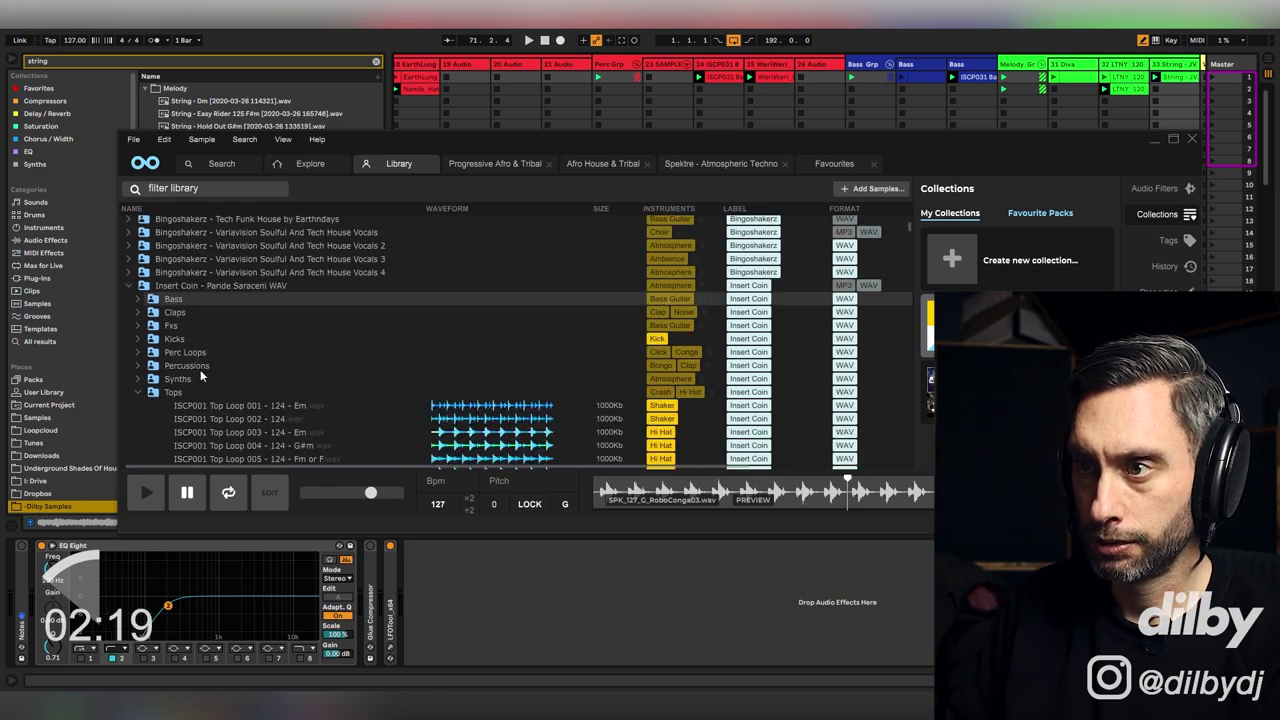
- Audition the ISCP001 top loops and load ISCP001 Top Loop 006 - 124 - Em into the first slot of track 19
{"action": "left_click", "coordinate": [238, 408]}
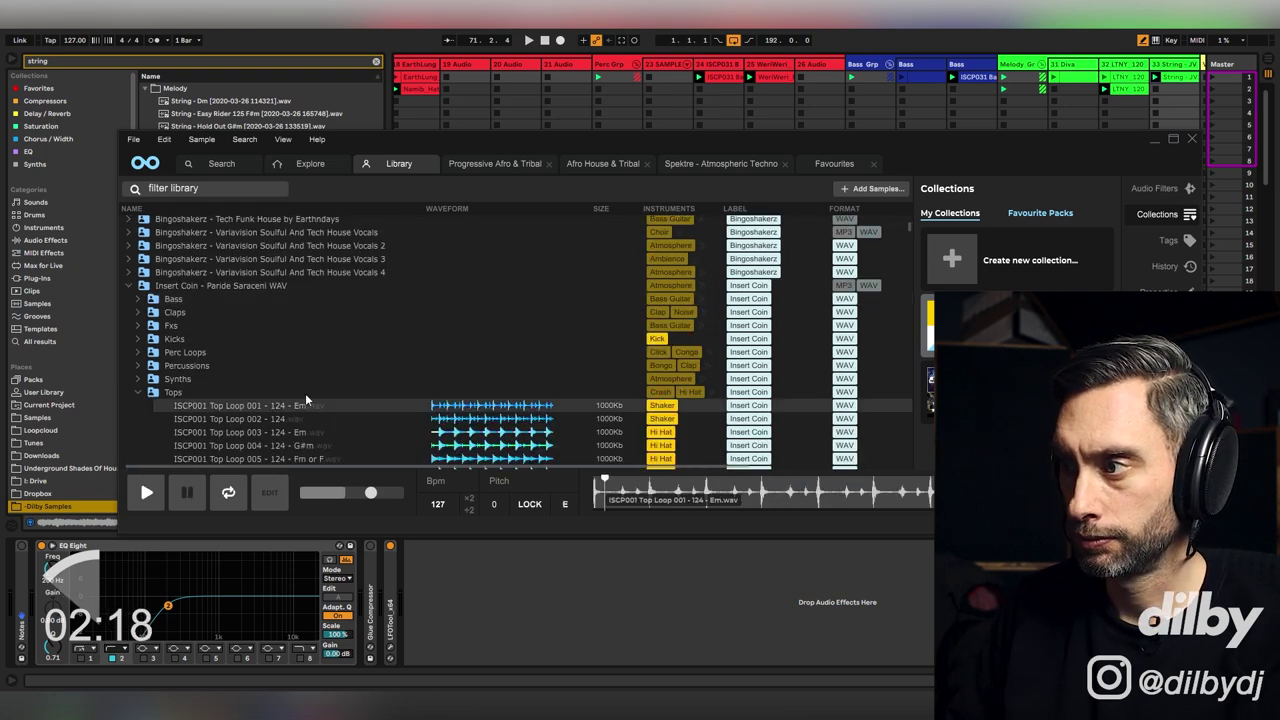
{"action": "left_click", "coordinate": [228, 447]}
{"action": "scroll", "coordinate": [325, 395], "scroll_direction": "down", "scroll_amount": 6}
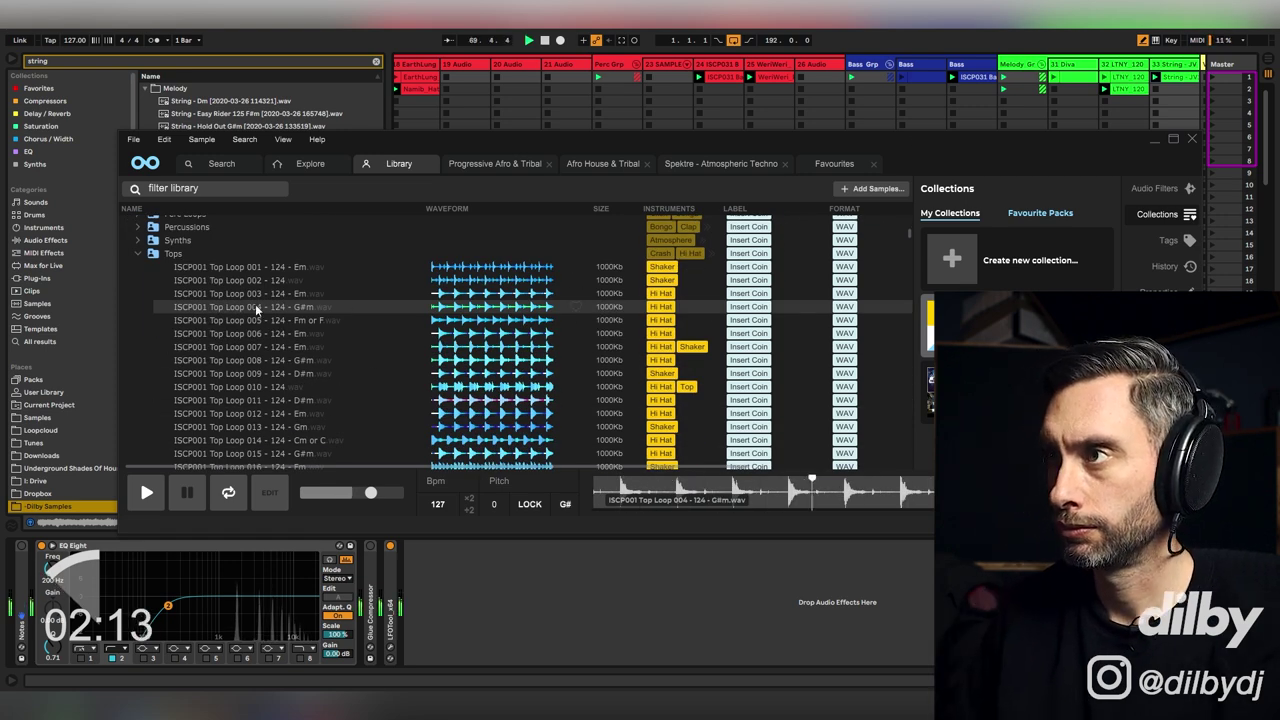
{"action": "left_click", "coordinate": [295, 320]}
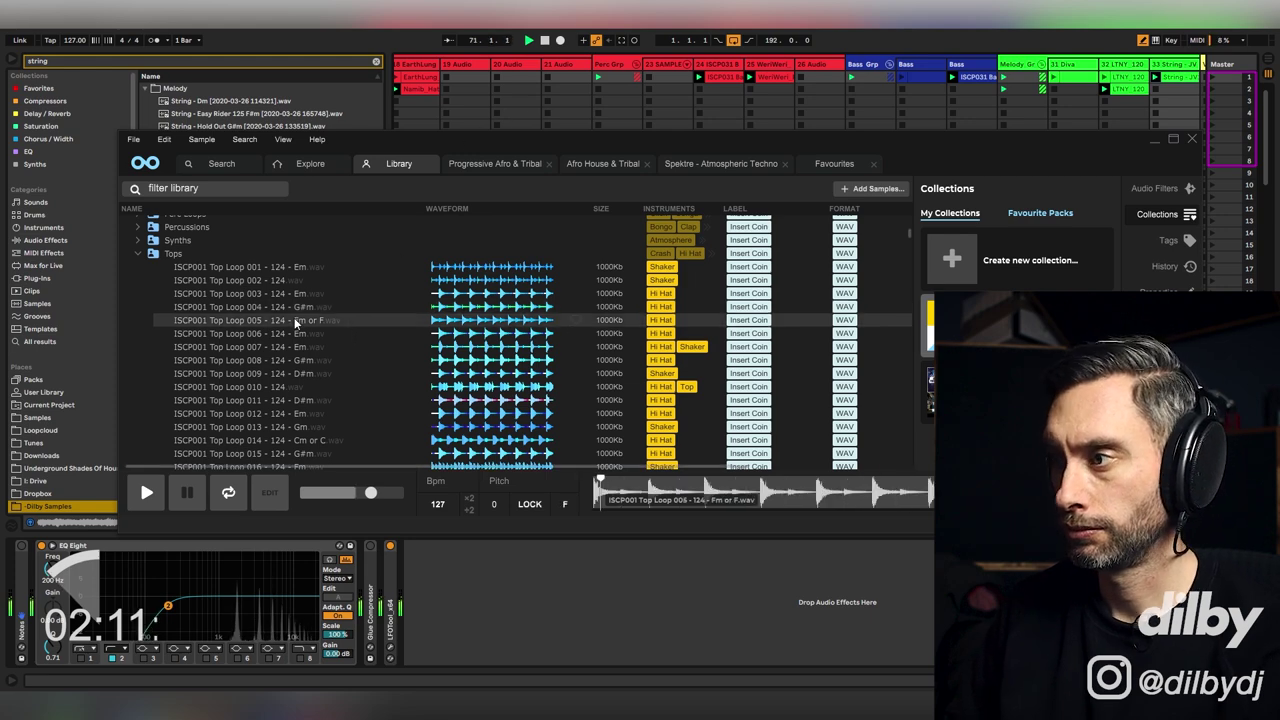
{"action": "key", "text": "Down"}
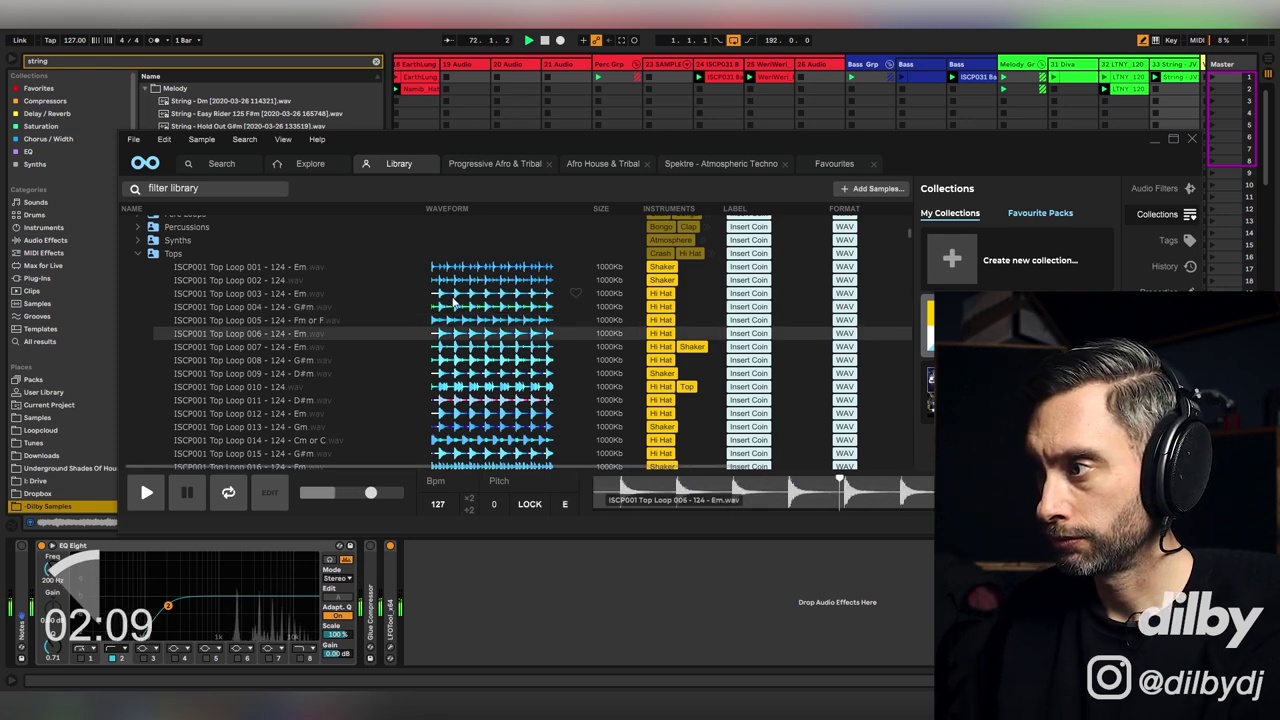
{"action": "left_click_drag", "start_coordinate": [260, 333], "coordinate": [463, 80]}
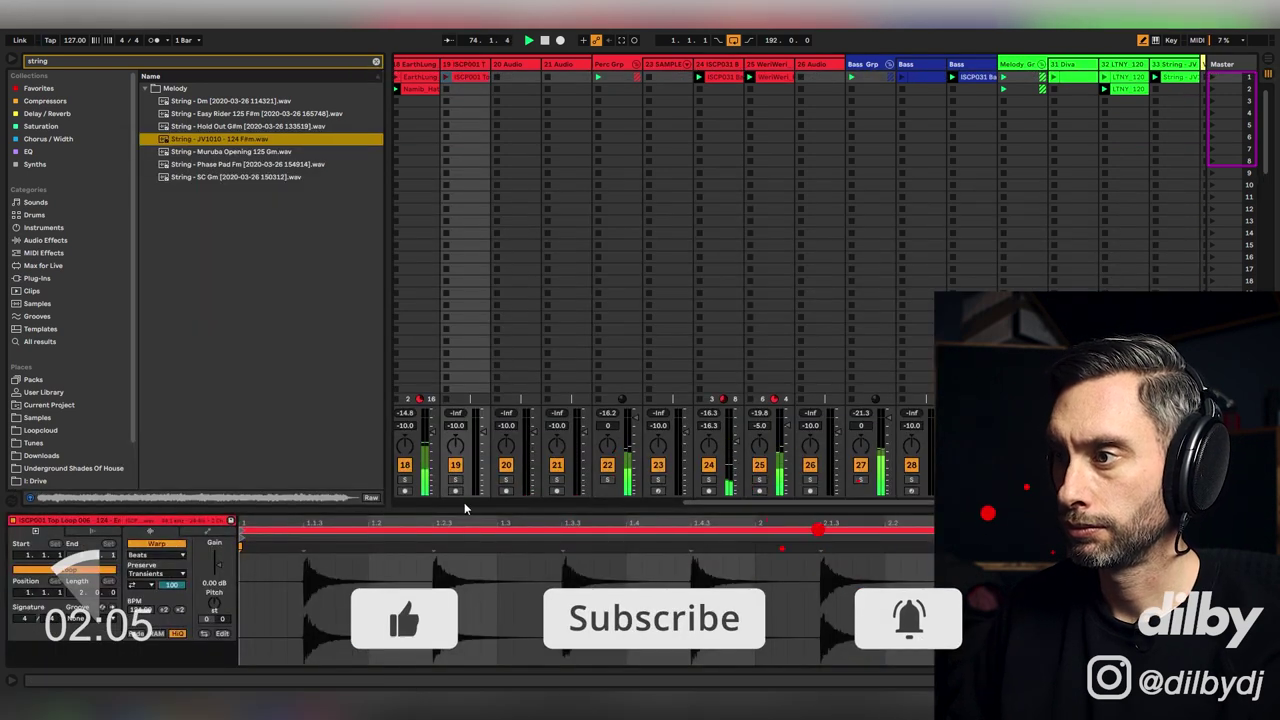
- Launch the top loop soloed with its clip gain at -5 dB, and unsolo track 19 and raise its volume to -7.5 dB
{"action": "left_click", "coordinate": [455, 480]}
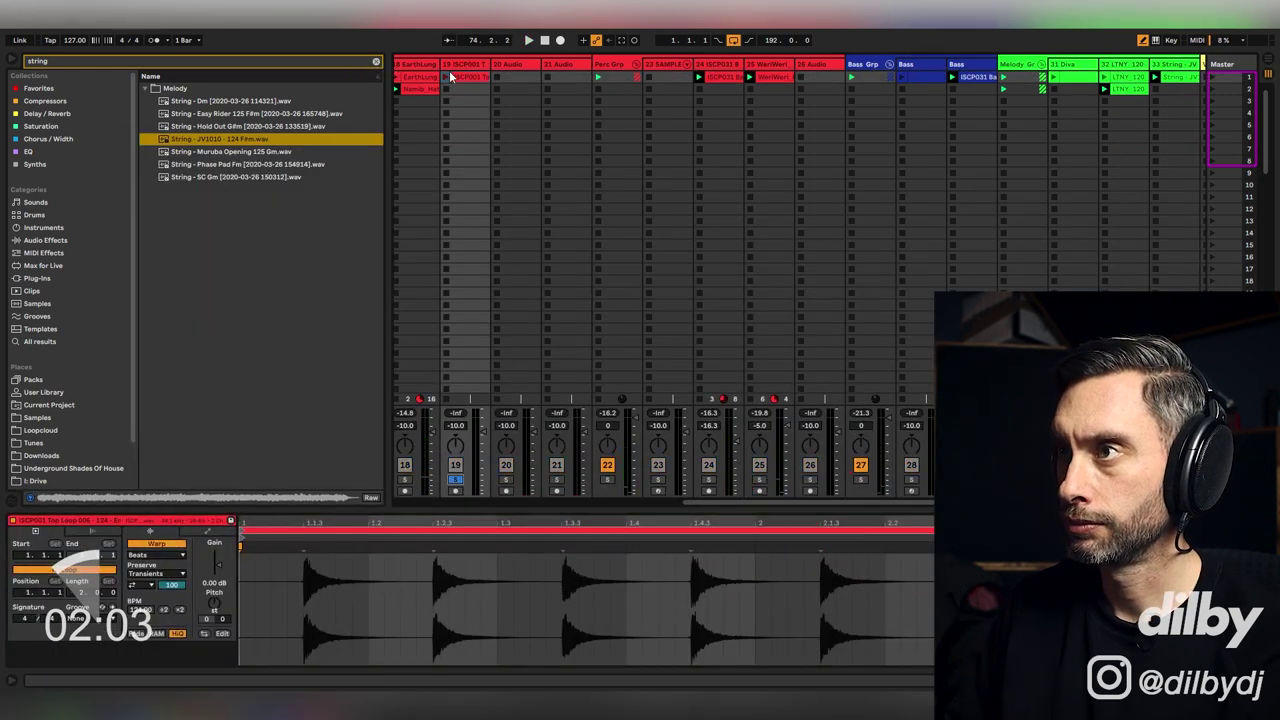
{"action": "left_click", "coordinate": [450, 77]}
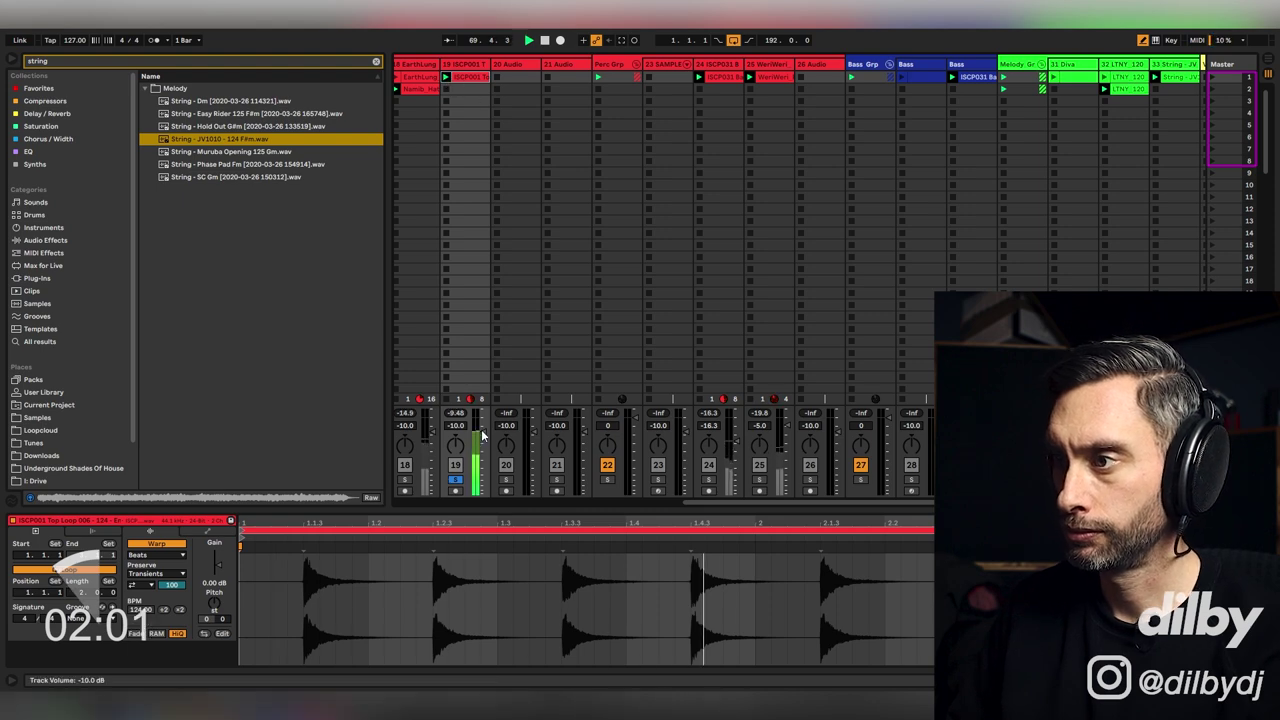
{"action": "left_click", "coordinate": [219, 587]}
{"action": "type", "text": "-5"}
{"action": "key", "text": "Return"}
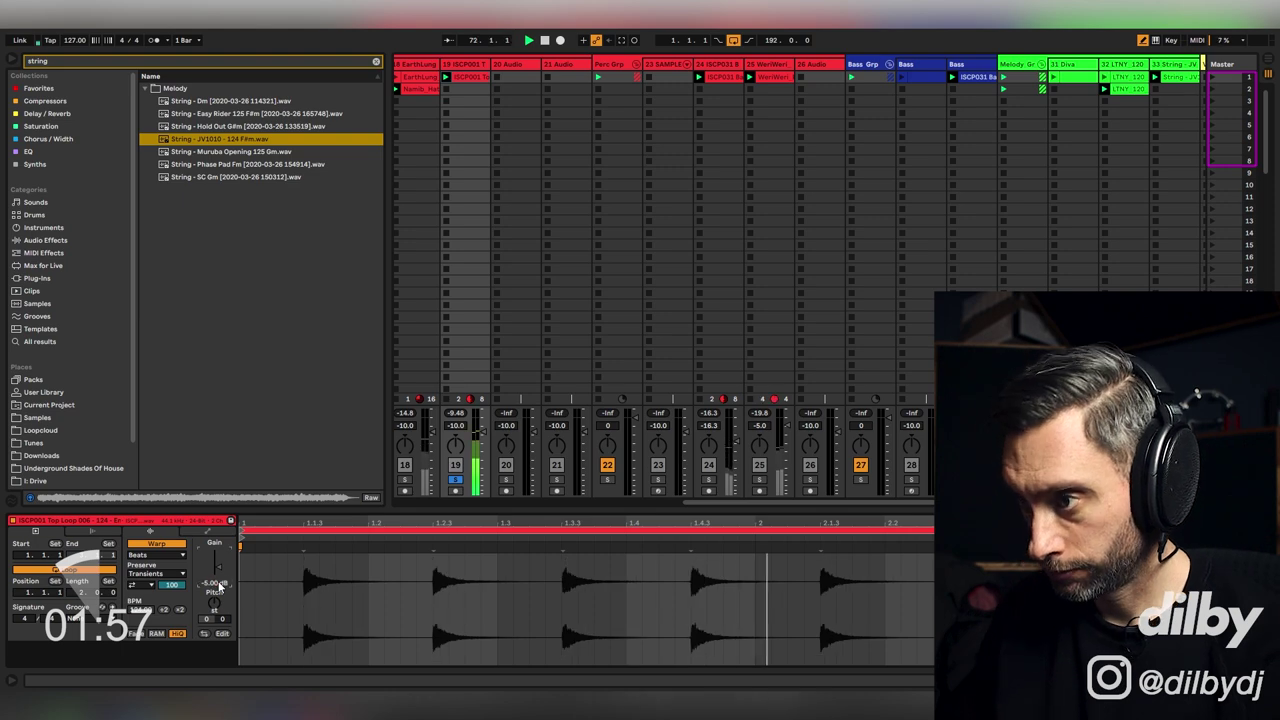
{"action": "left_click", "coordinate": [456, 481]}
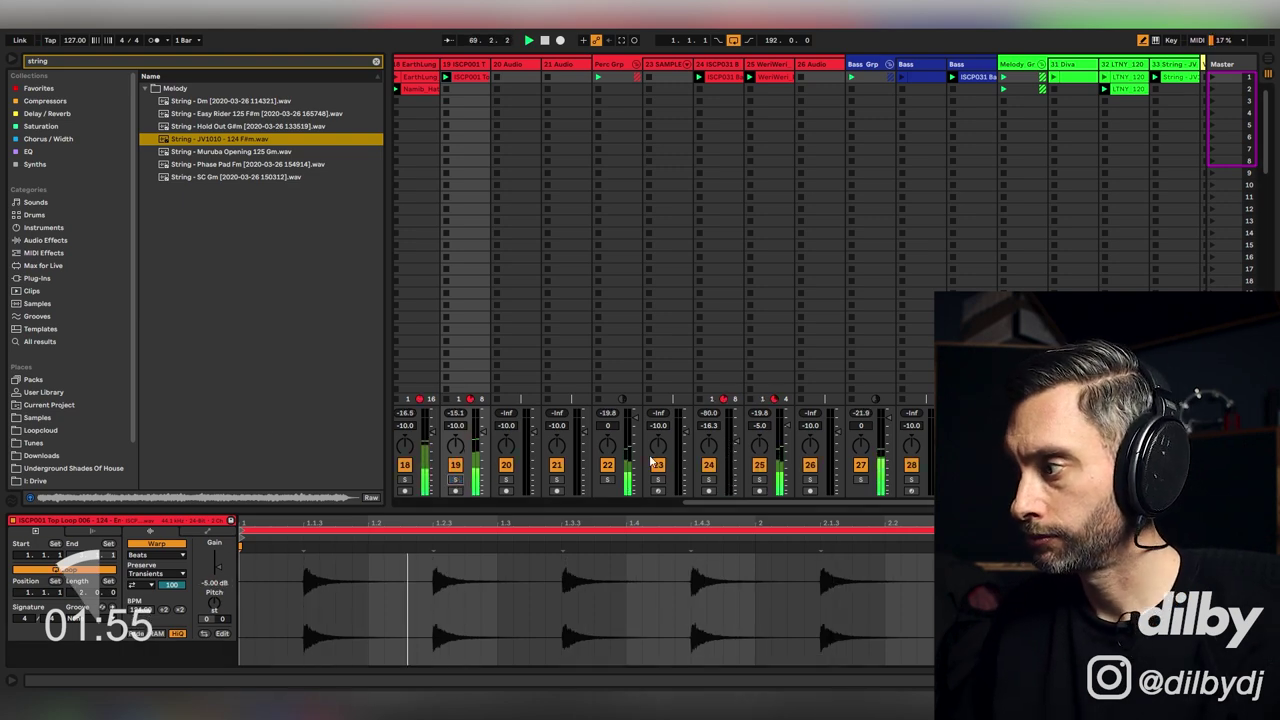
{"action": "left_click_drag", "start_coordinate": [483, 431], "coordinate": [483, 427]}
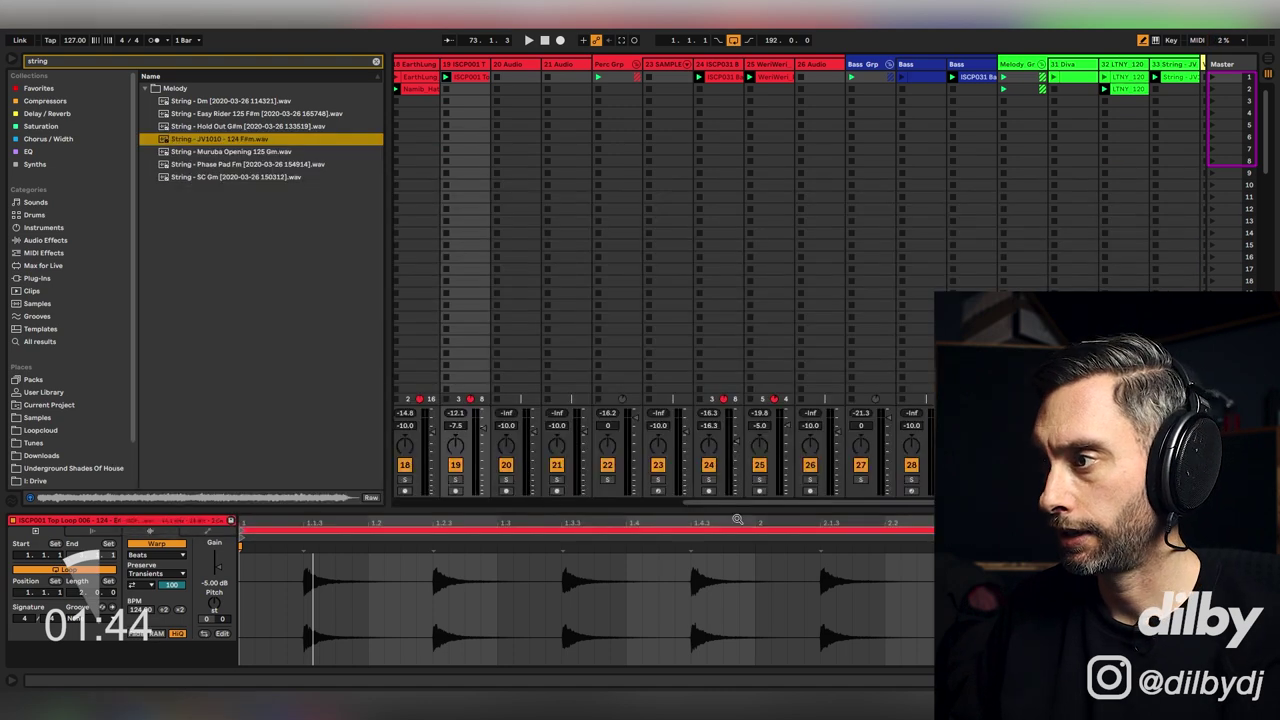
- Create a MIDI clip in the Crash track's first slot with a C3 note at the start and an 8-bar loop length
{"action": "left_click_drag", "start_coordinate": [737, 503], "coordinate": [940, 503]}
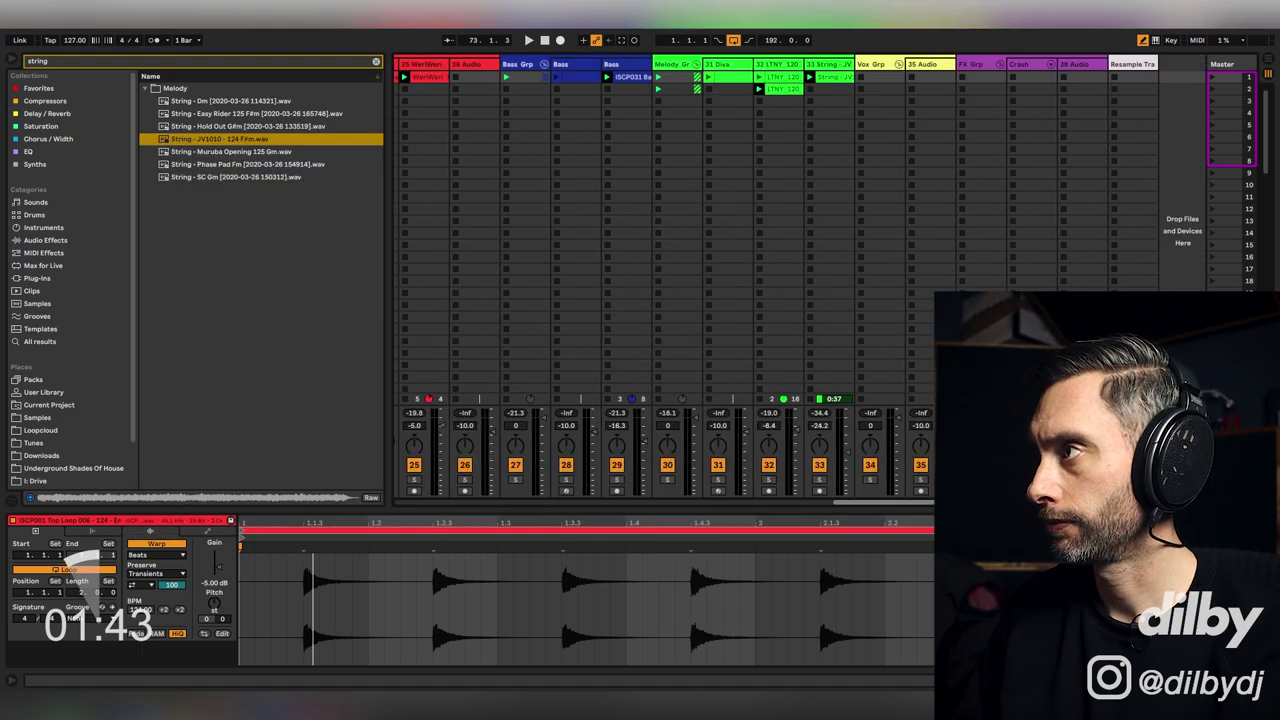
{"action": "double_click", "coordinate": [1027, 77]}
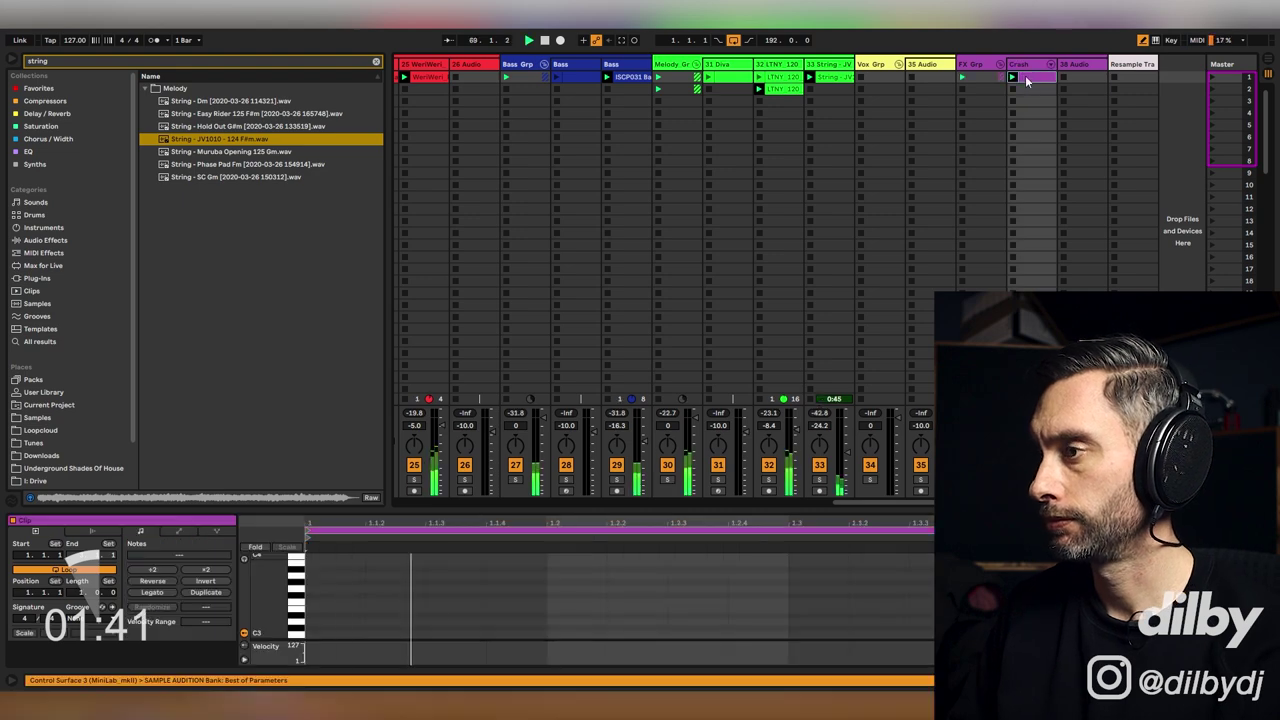
{"action": "left_click", "coordinate": [337, 632]}
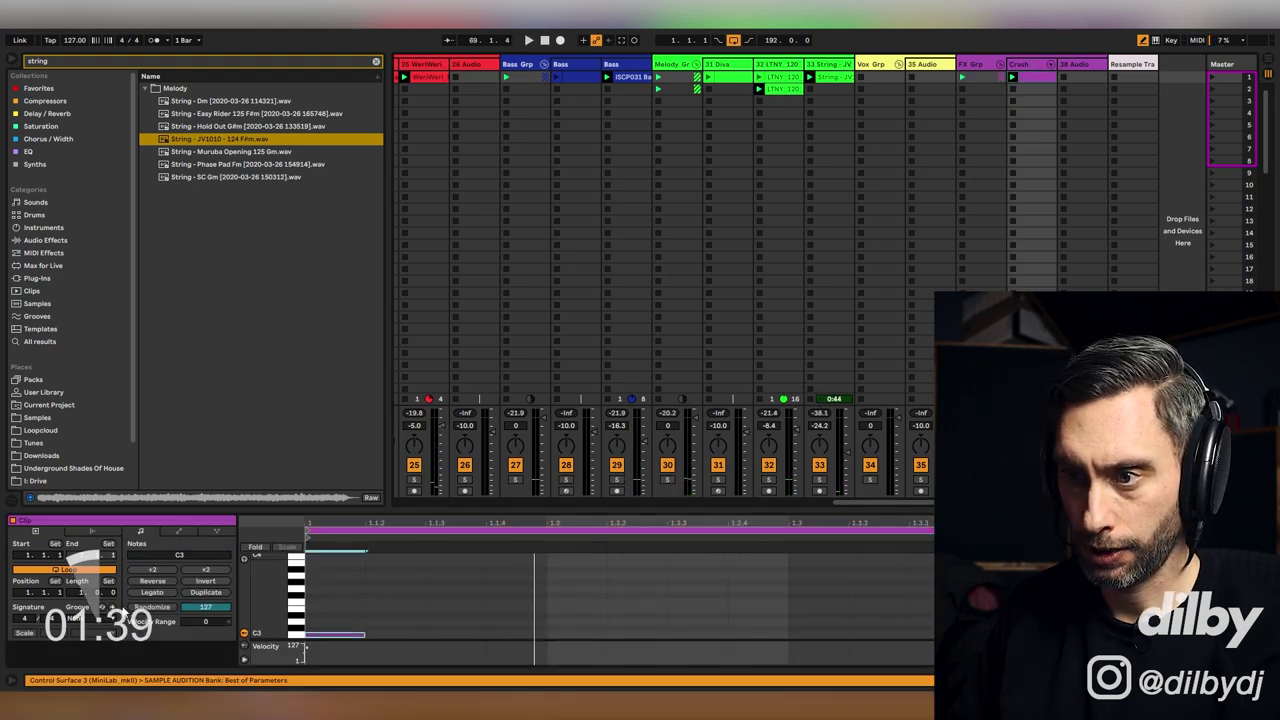
{"action": "left_click", "coordinate": [80, 593]}
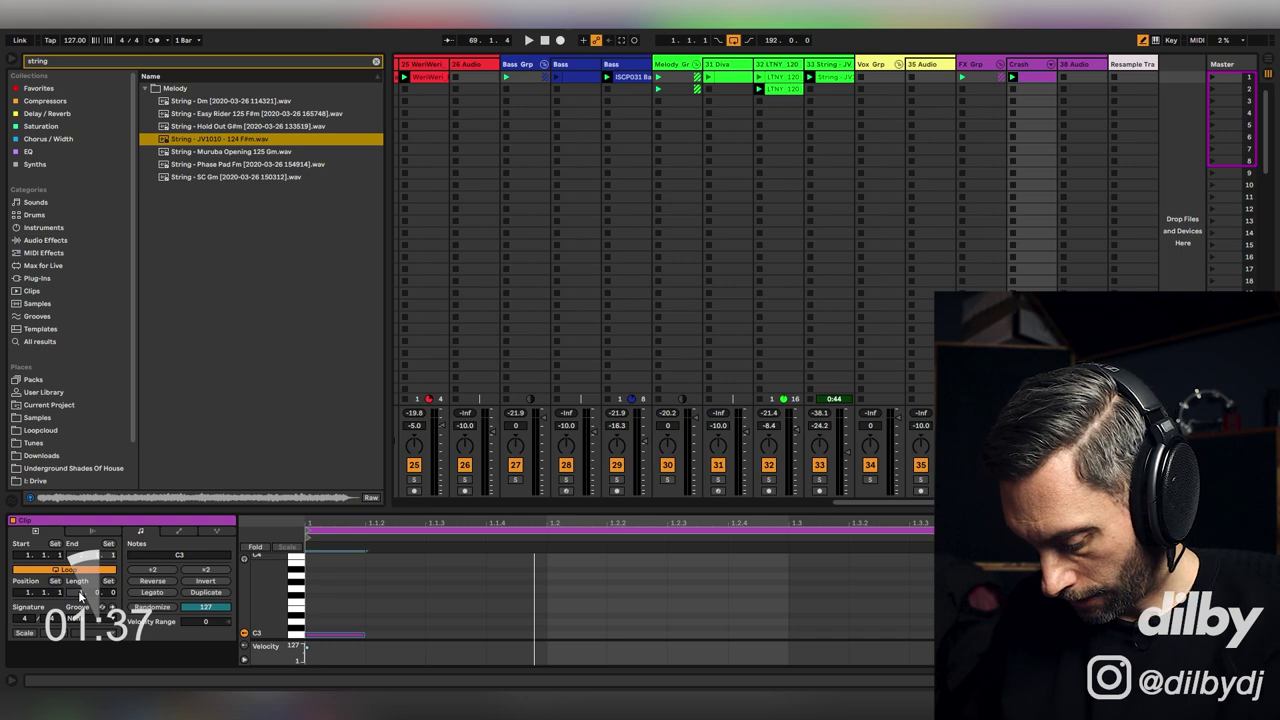
{"action": "type", "text": "8"}
{"action": "key", "text": "Return"}
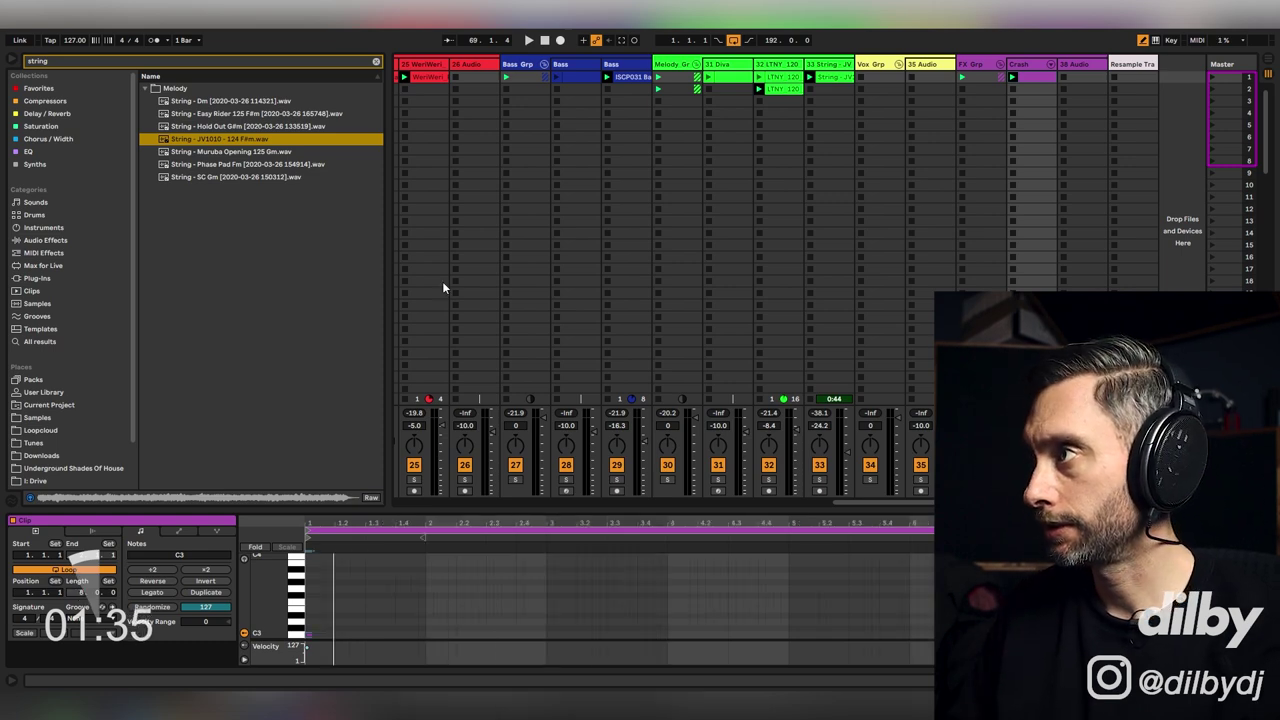
- Play the set while adding a second C3 crash hit around bar 5 of the Crash clip, and stop playback
{"action": "key", "text": "space"}
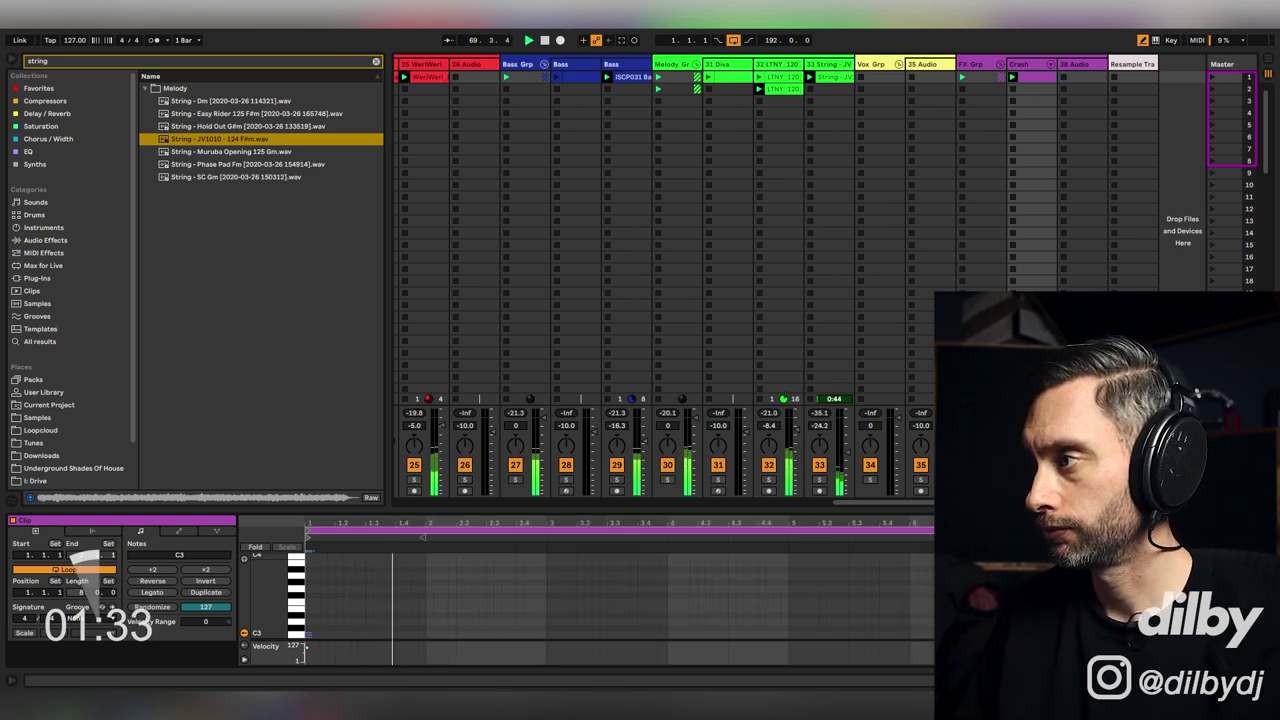
{"action": "left_click", "coordinate": [791, 633]}
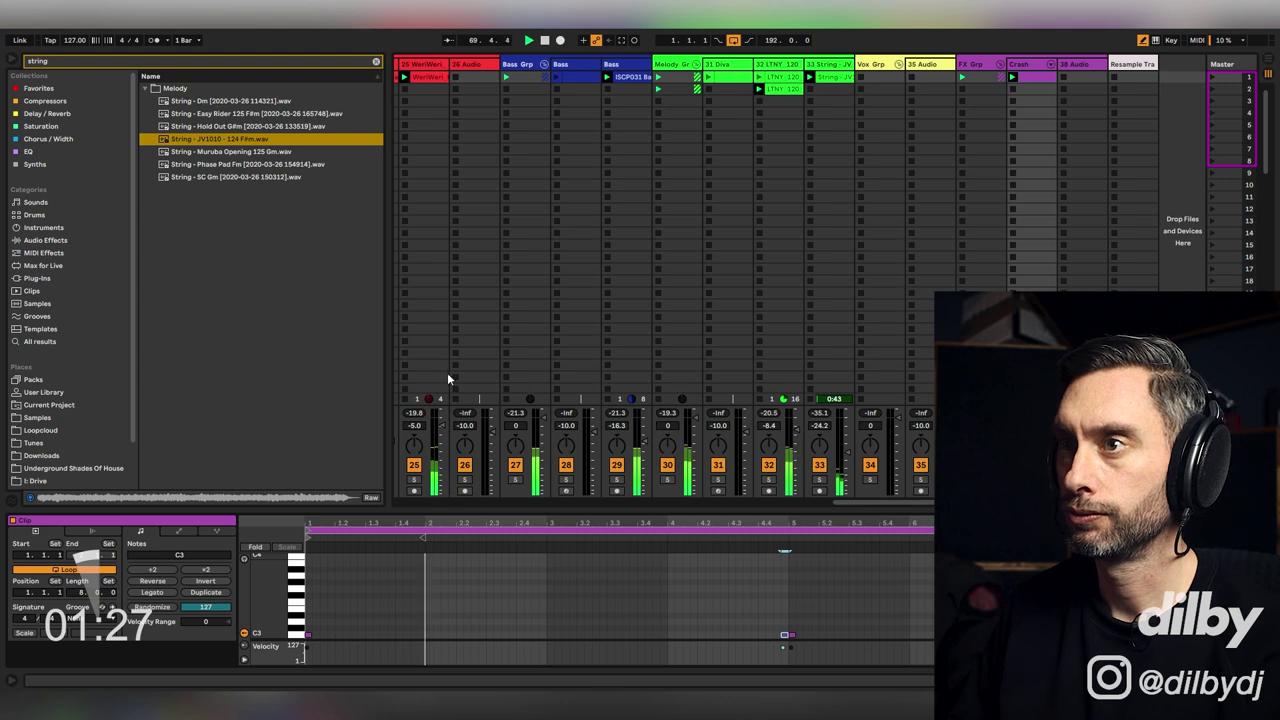
{"action": "key", "text": "space"}
- Switch to Loopcloud, clear the key filter in the Favourites collection, review its full tag list, and close the collection
{"action": "left_click", "coordinate": [208, 700]}
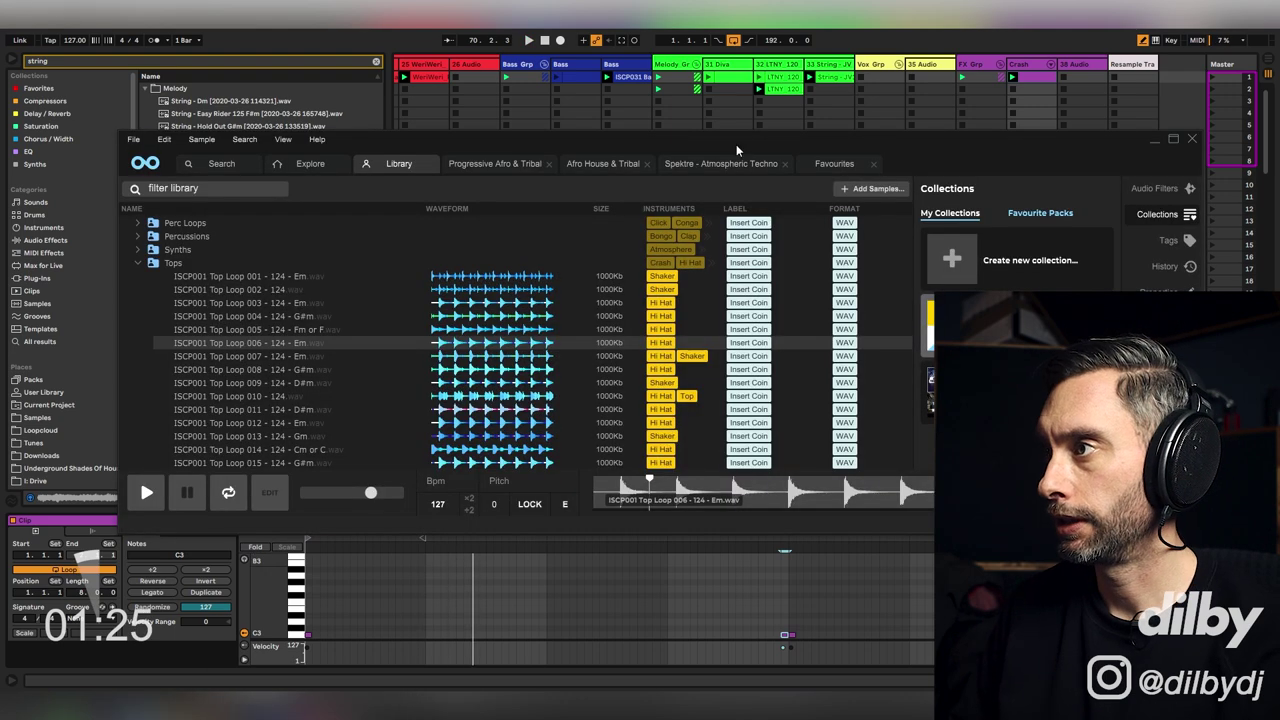
{"action": "left_click", "coordinate": [828, 168]}
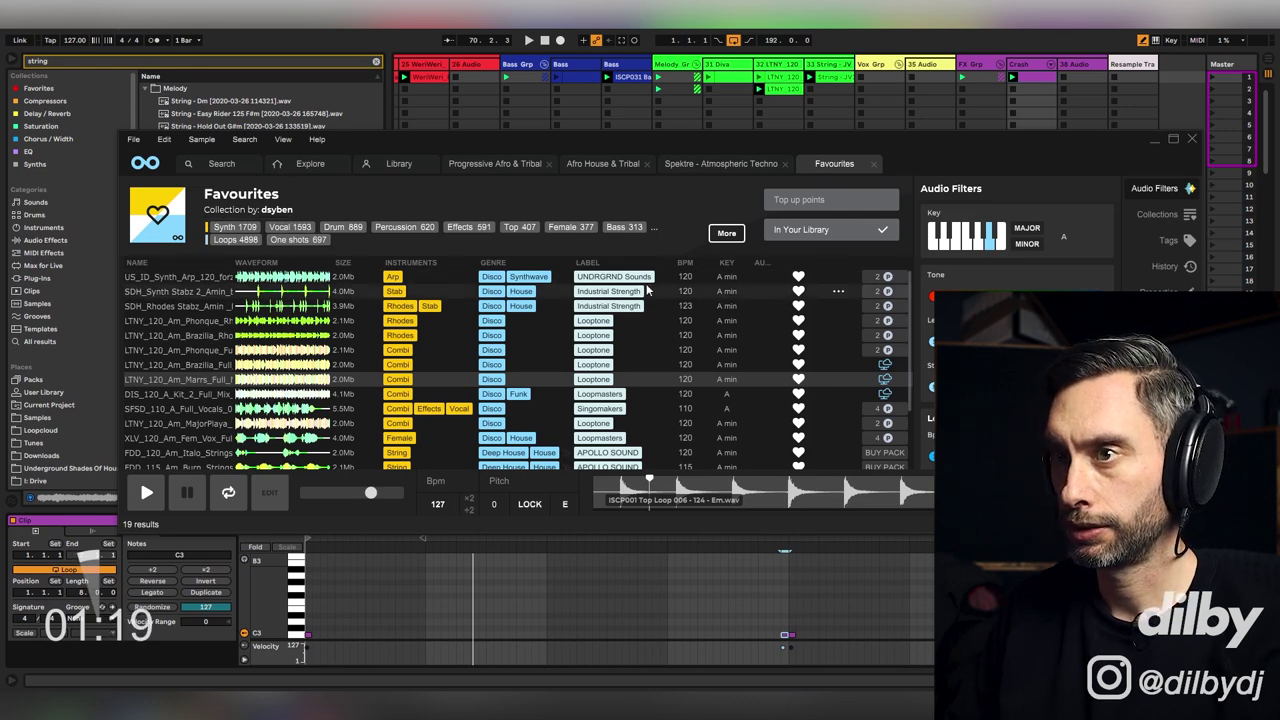
{"action": "left_click", "coordinate": [988, 245]}
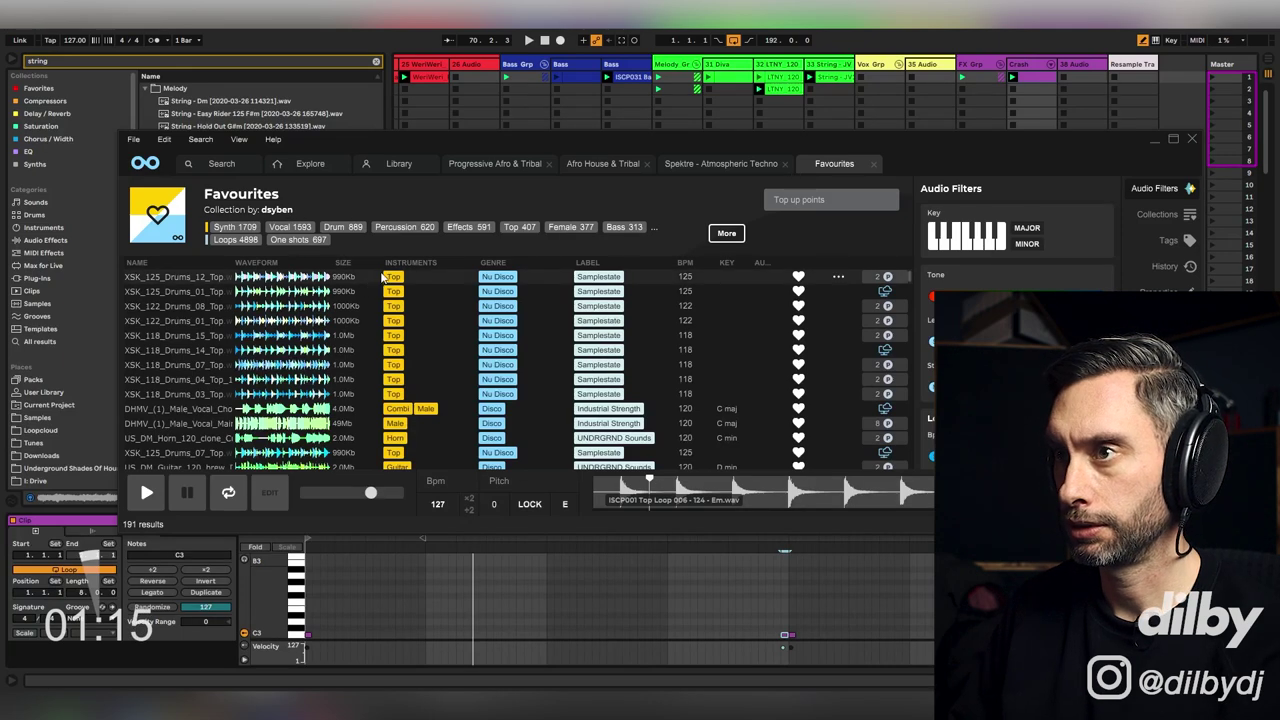
{"action": "left_click", "coordinate": [727, 234]}
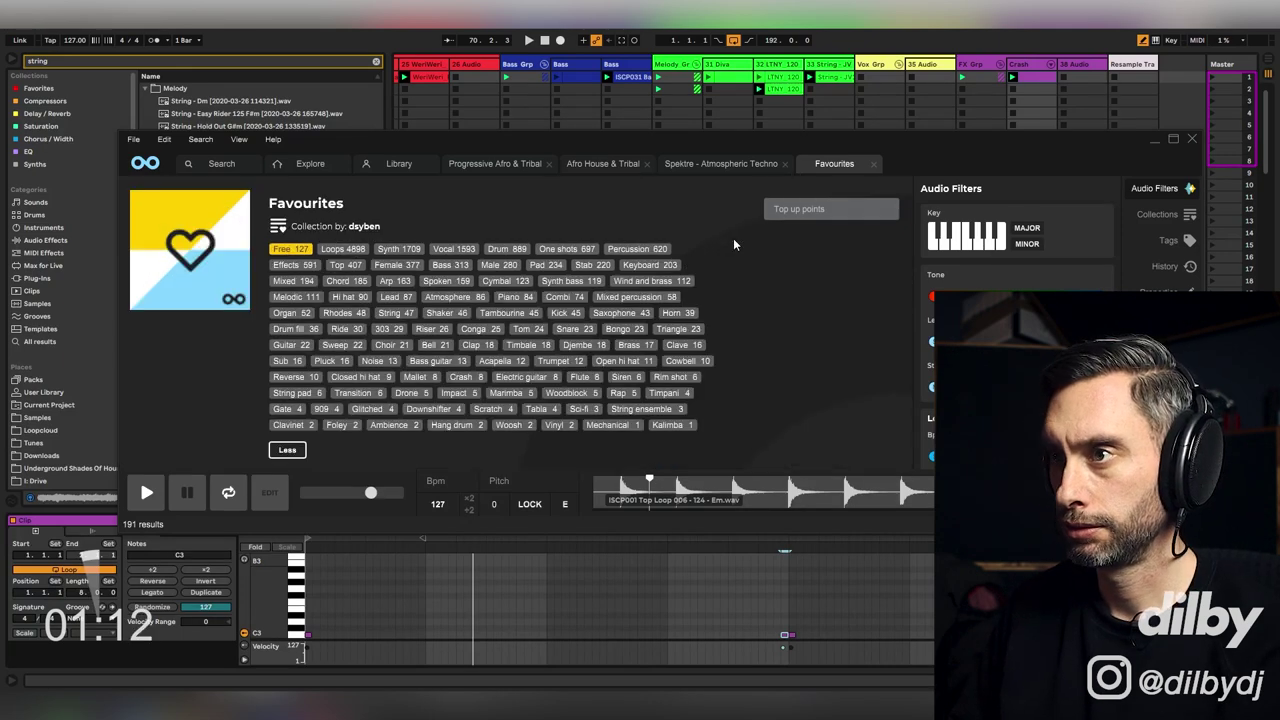
{"action": "left_click", "coordinate": [287, 452]}
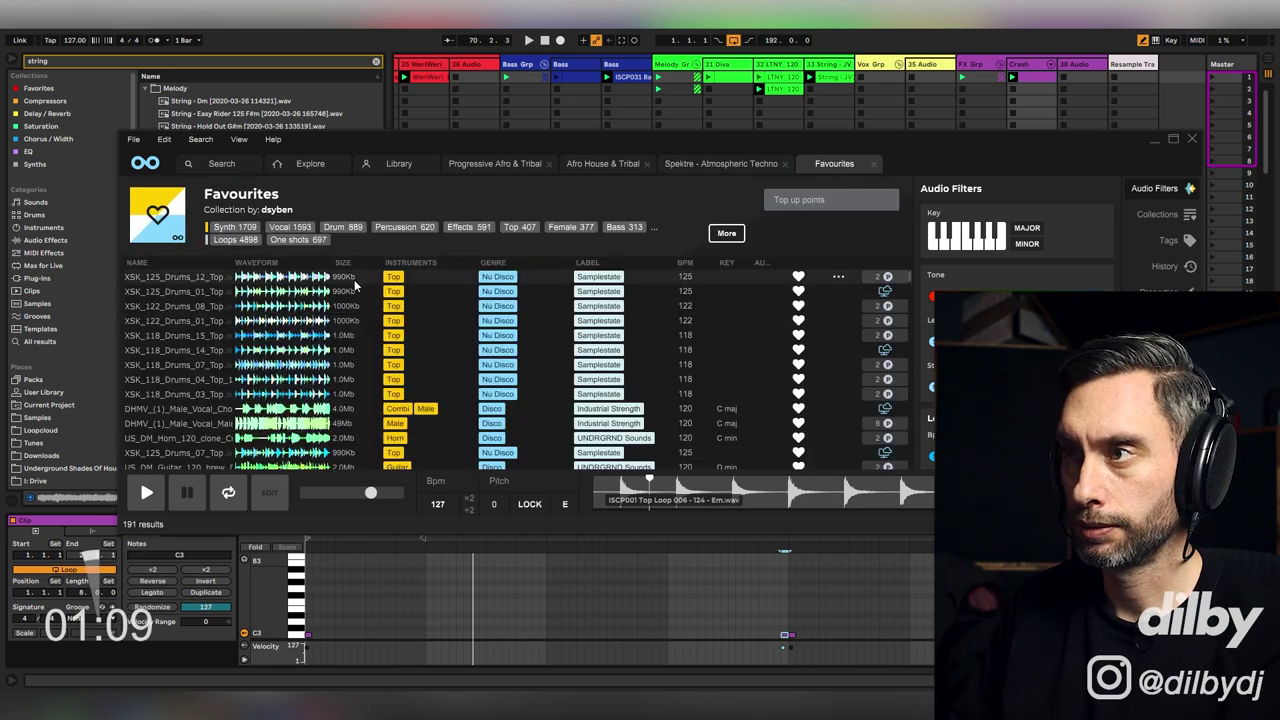
{"action": "left_click", "coordinate": [872, 164]}
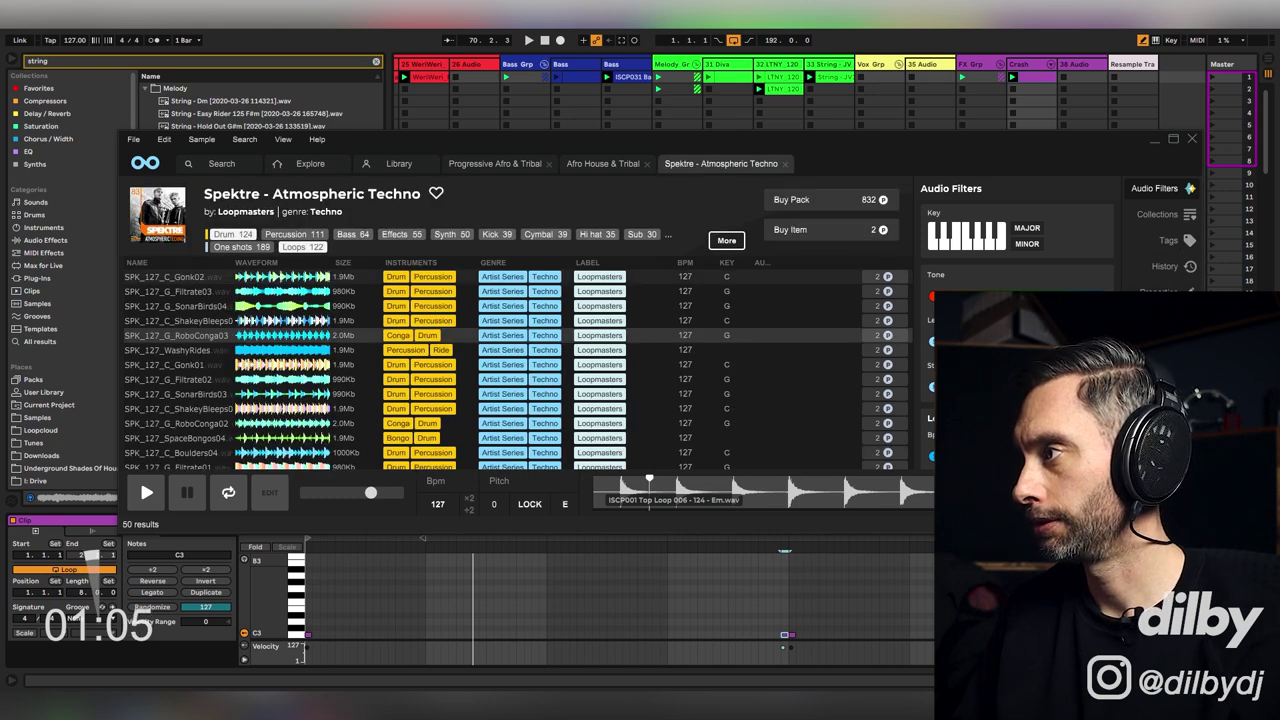
- Reopen Favourites from the saved collections and look through its expanded sound tags
{"action": "left_click", "coordinate": [1166, 290]}
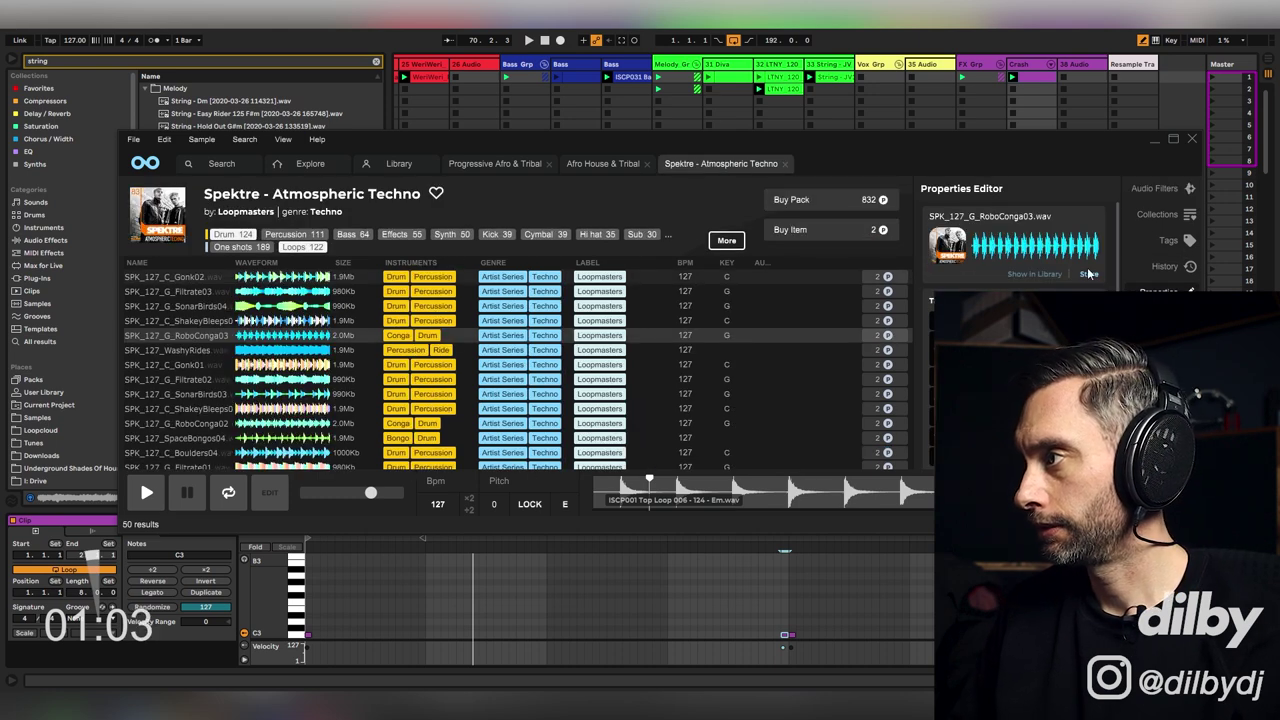
{"action": "left_click", "coordinate": [1166, 290]}
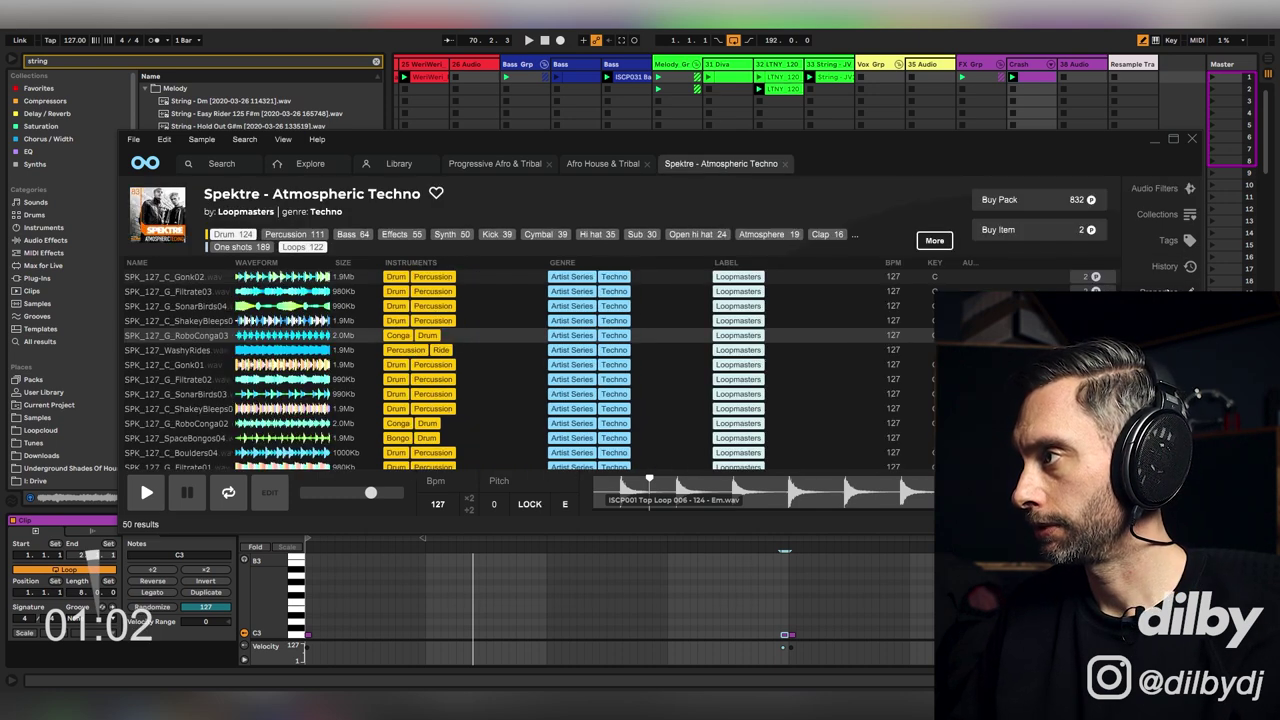
{"action": "left_click", "coordinate": [1168, 218]}
{"action": "left_click", "coordinate": [928, 325]}
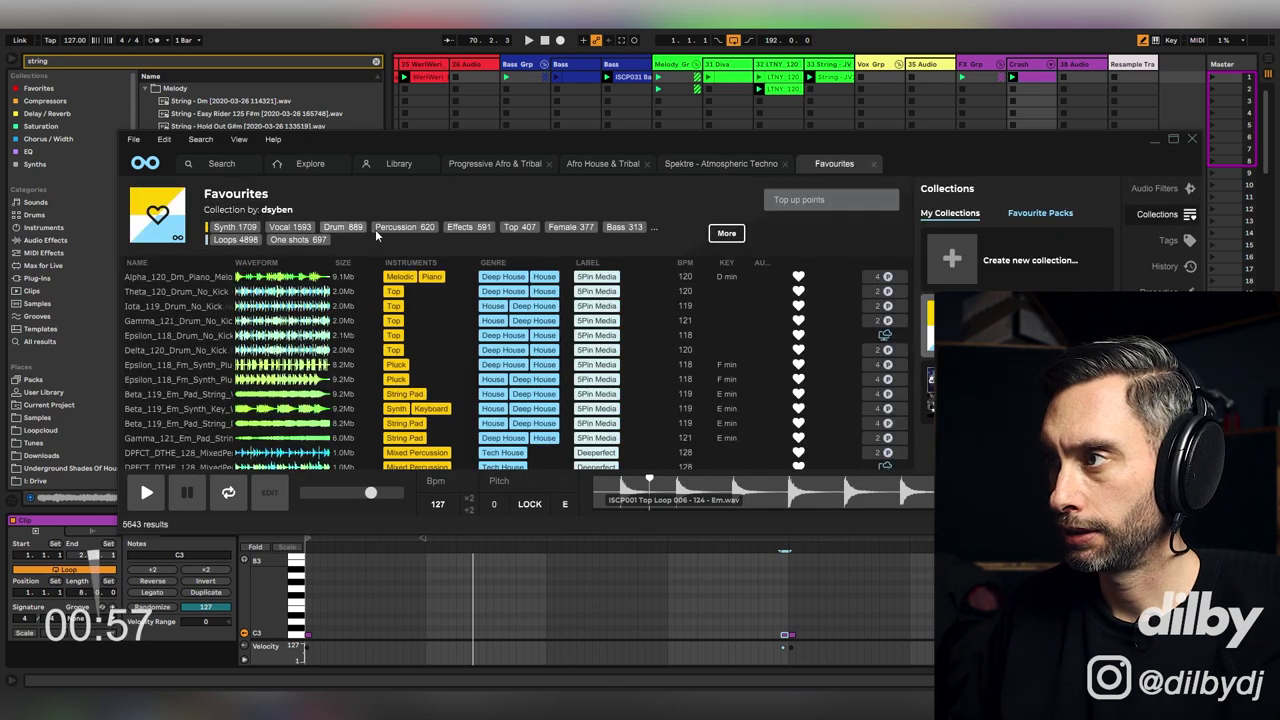
{"action": "left_click", "coordinate": [726, 233]}
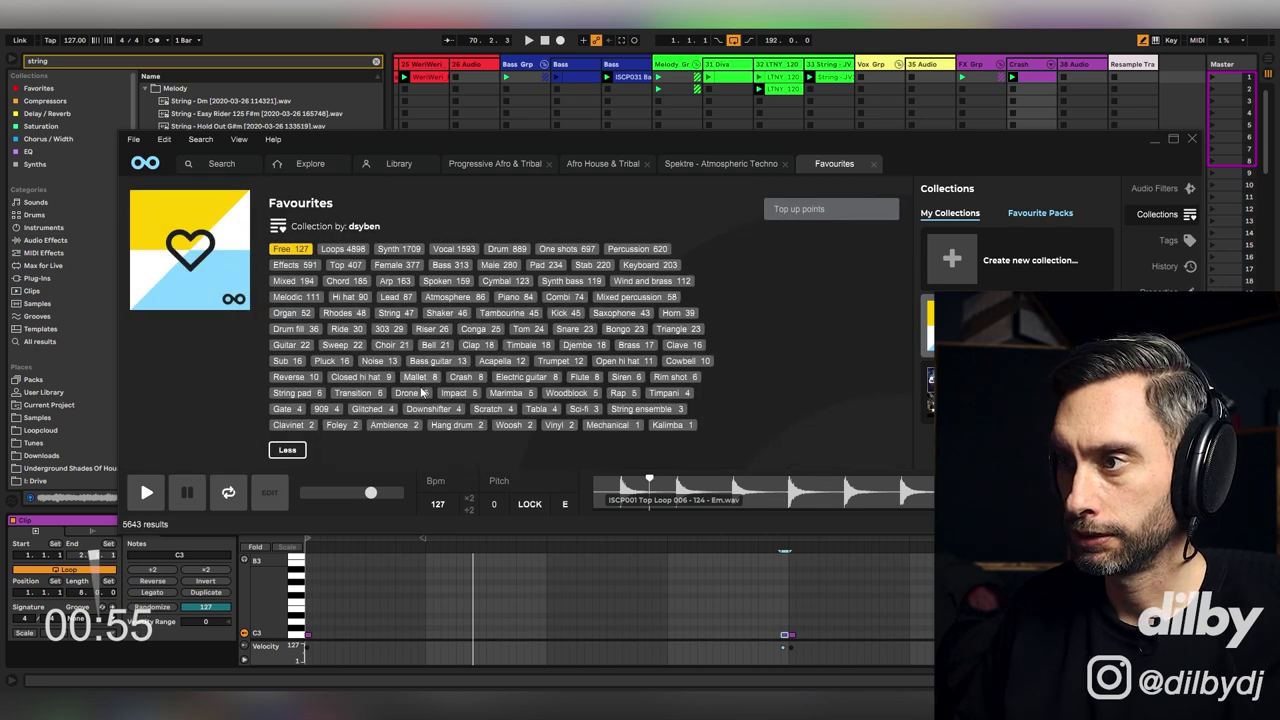
{"action": "left_click", "coordinate": [288, 451]}
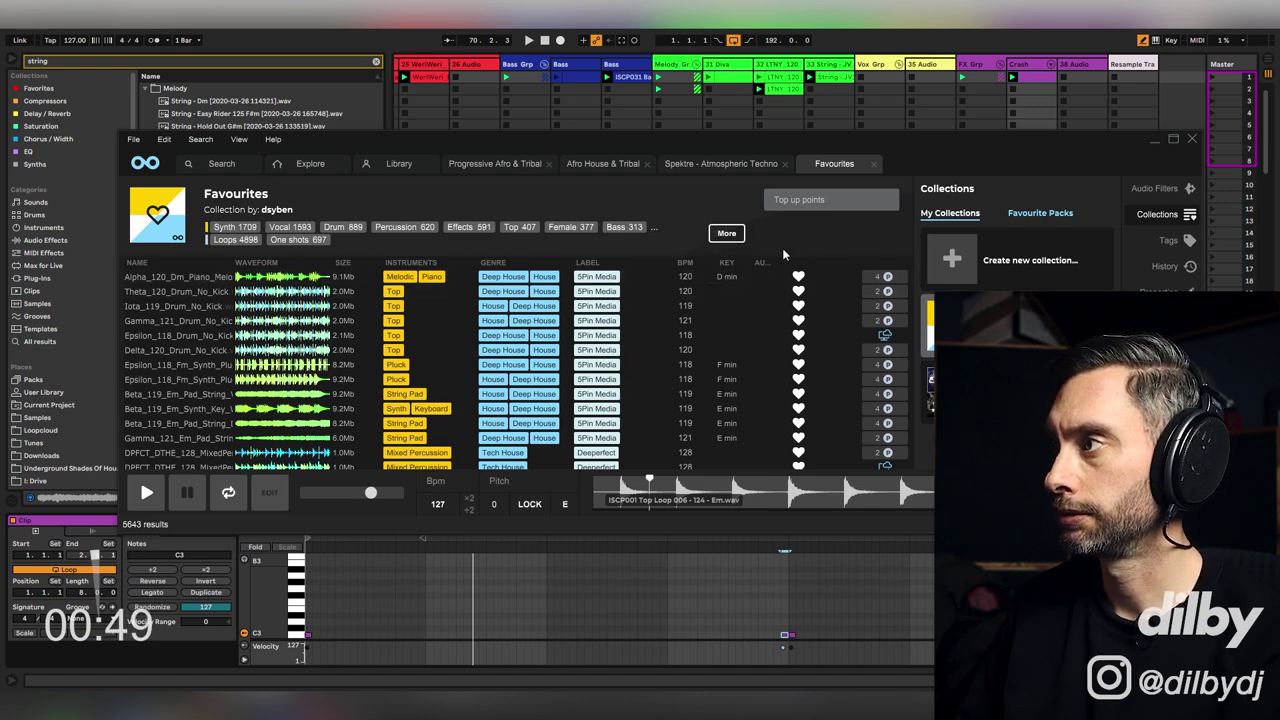
- Search Loopcloud for "fill" with the Drum Fill instrument suggestion and preview hef_fill_bringit_128bpm from the store results
{"action": "left_click", "coordinate": [218, 168]}
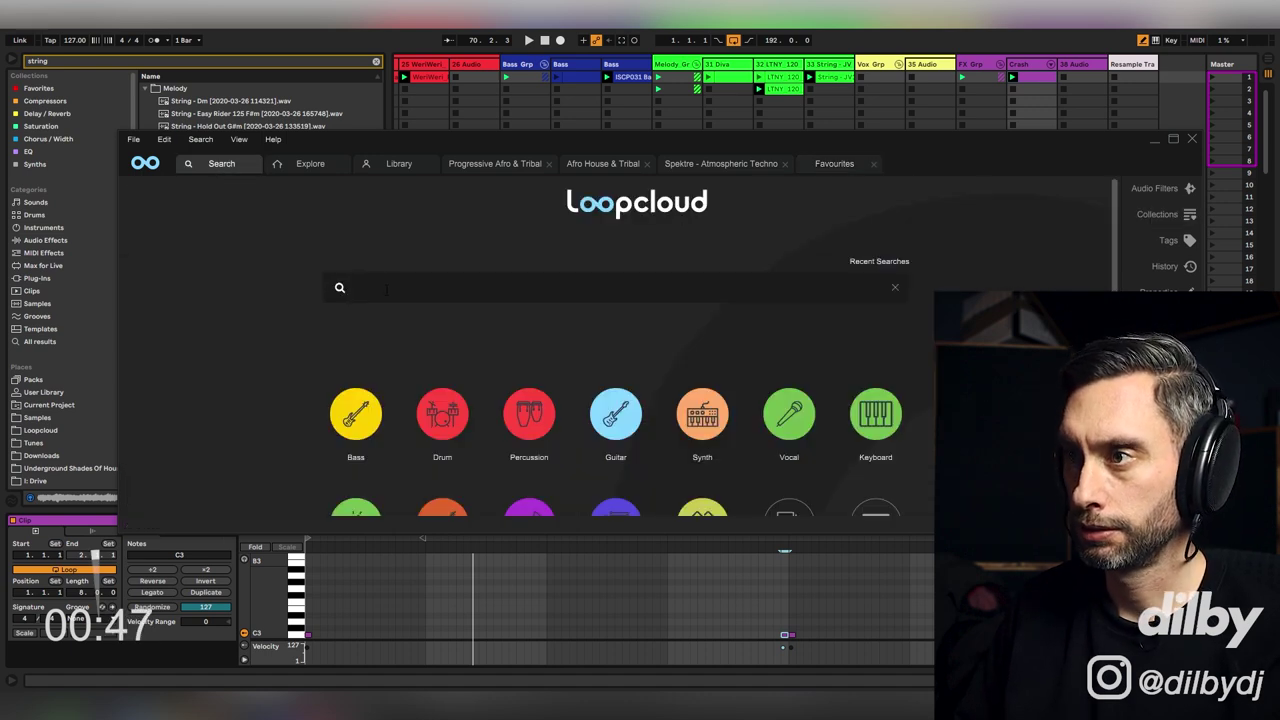
{"action": "type", "text": "fill"}
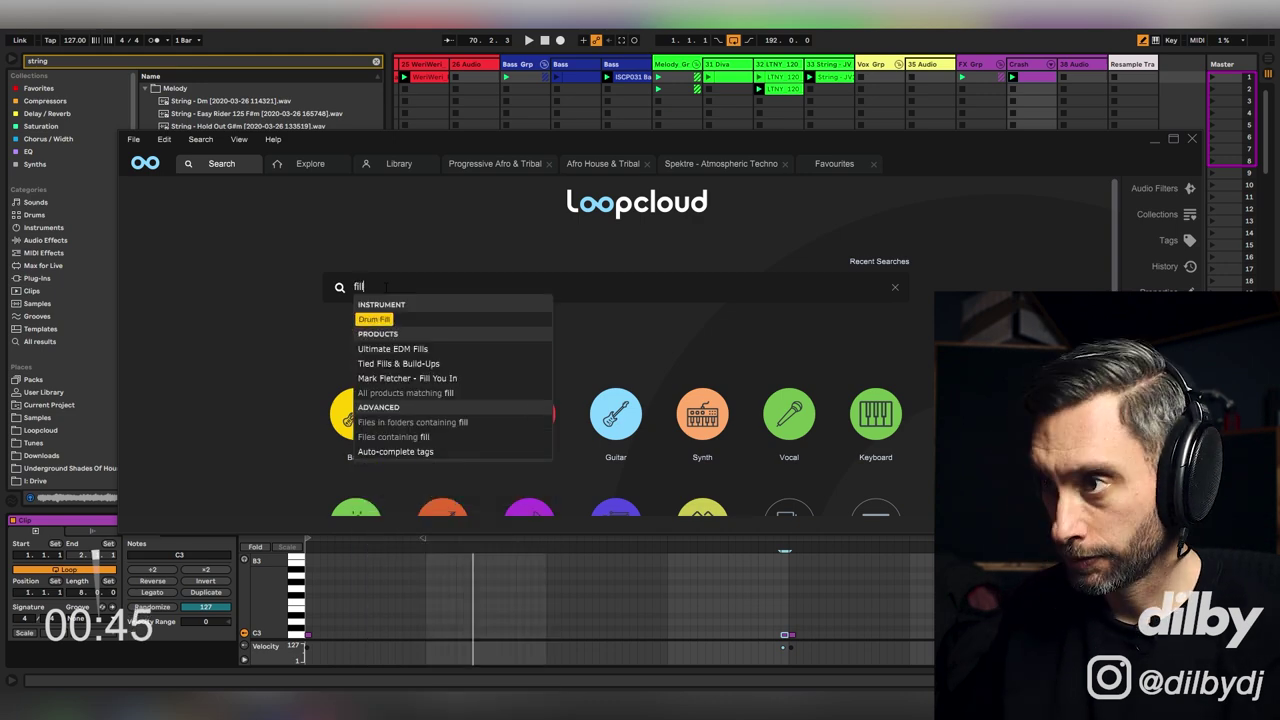
{"action": "left_click", "coordinate": [376, 320]}
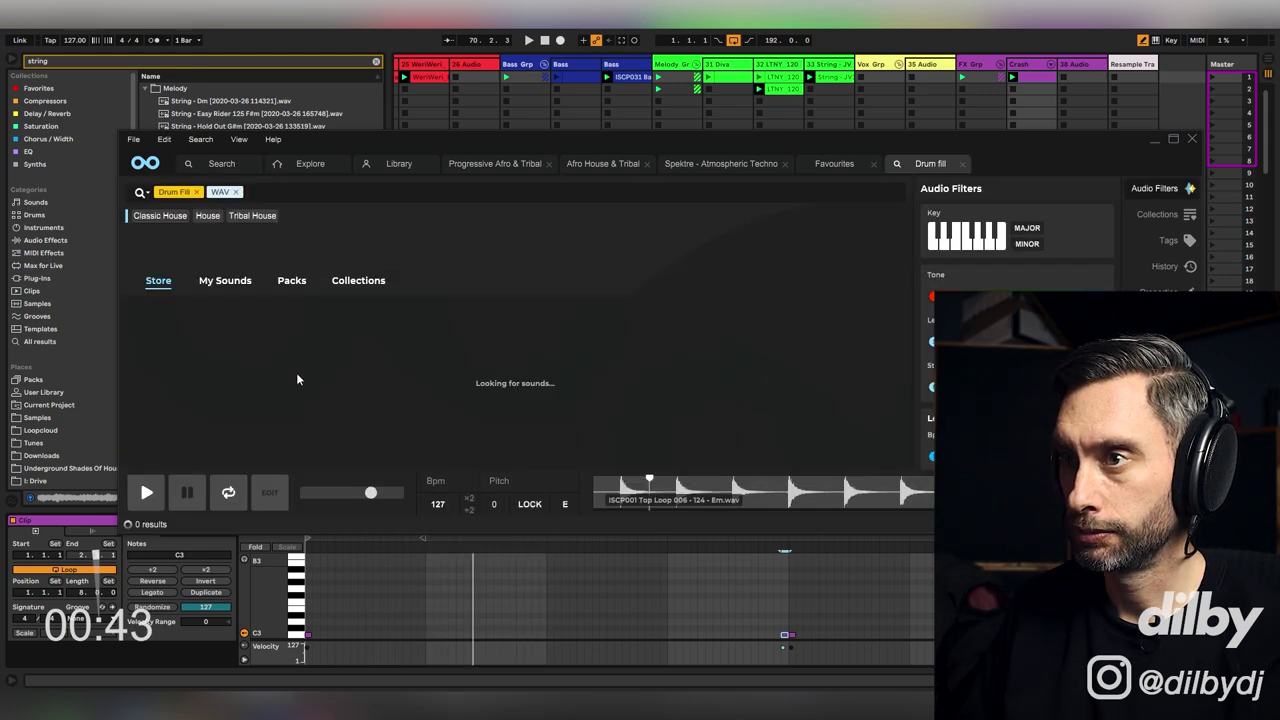
{"action": "left_click", "coordinate": [213, 334]}
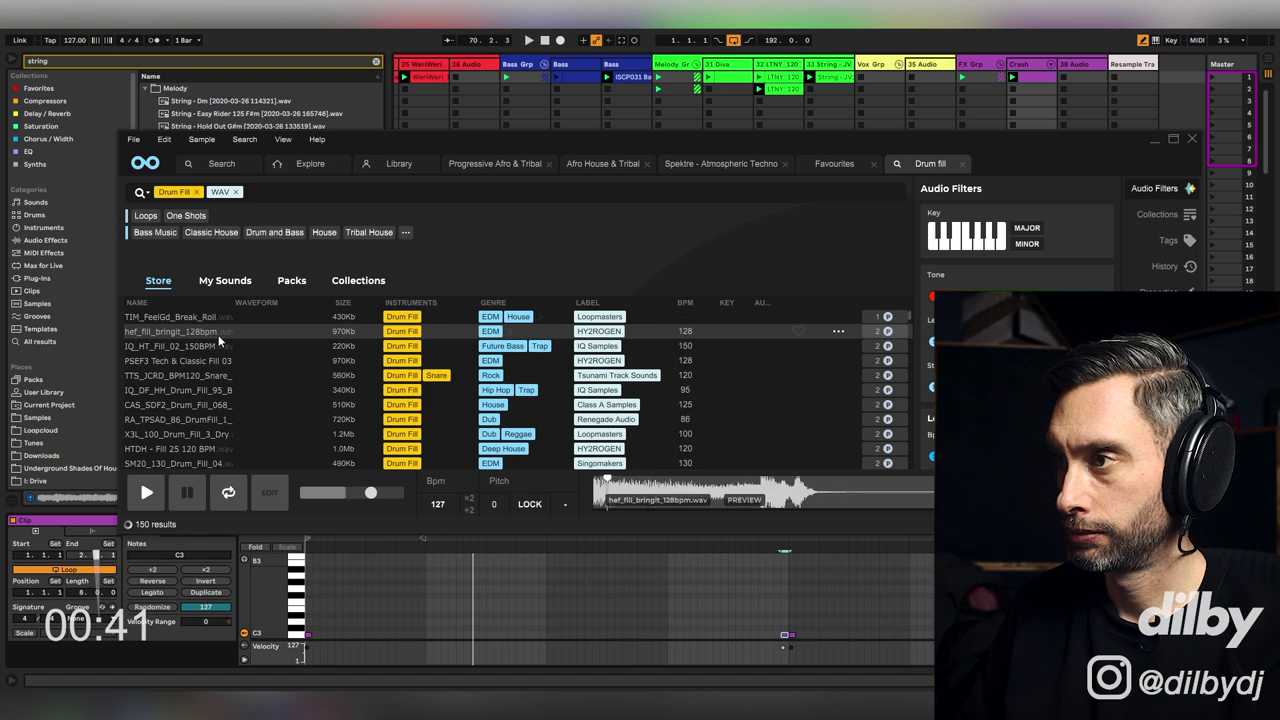
- Audition TFH_Short_Snare_Fill_01 among the owned drum fills and load it into the first slot of track 38
{"action": "left_click", "coordinate": [225, 281]}
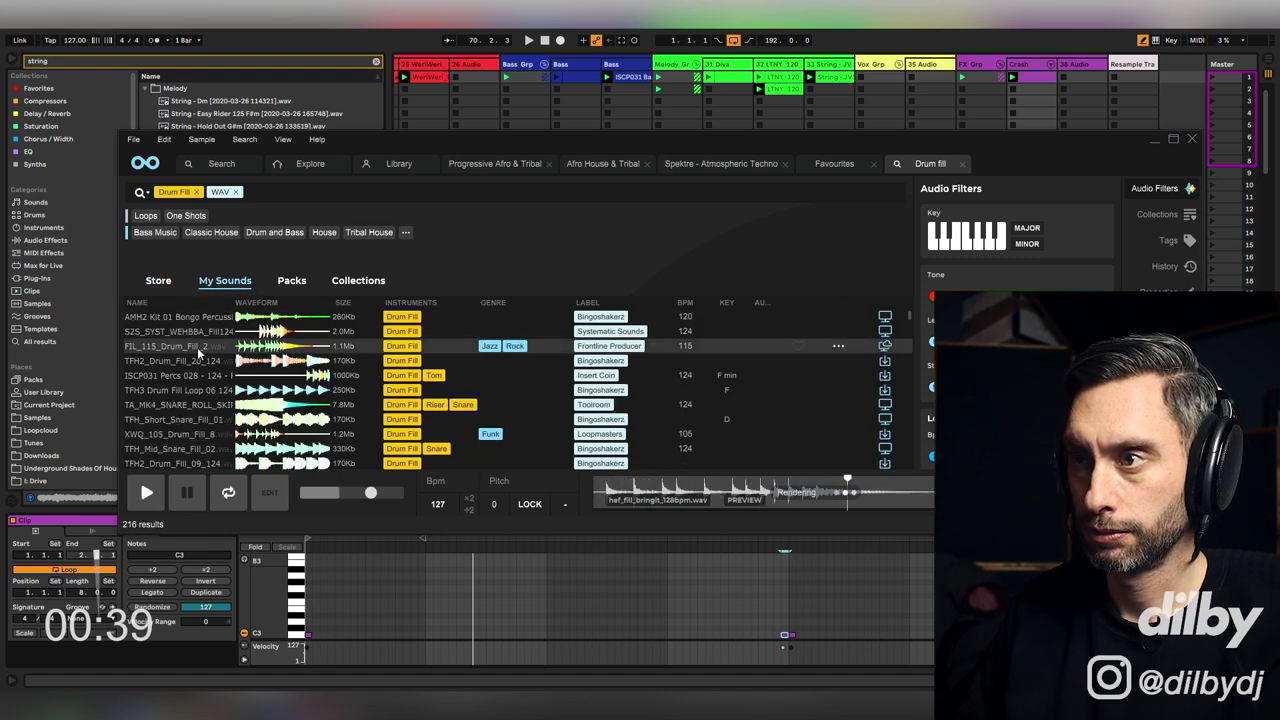
{"action": "left_click", "coordinate": [230, 420]}
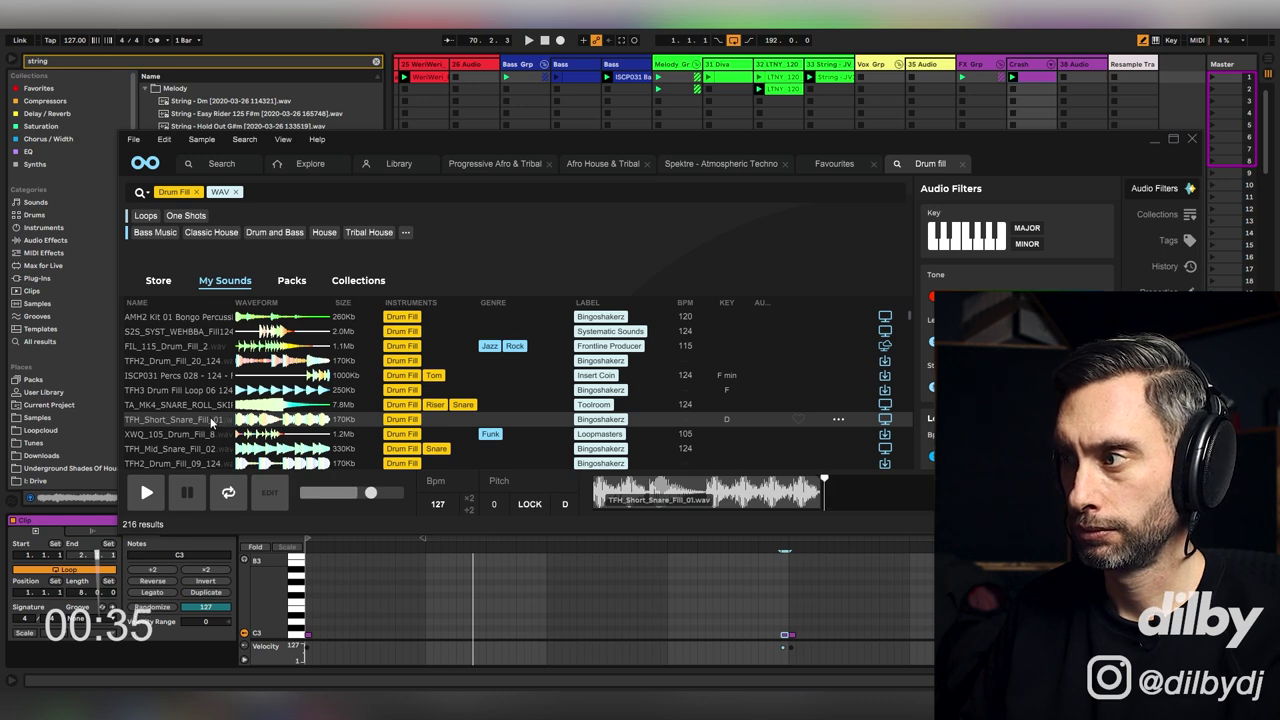
{"action": "left_click_drag", "start_coordinate": [210, 419], "coordinate": [1083, 76]}
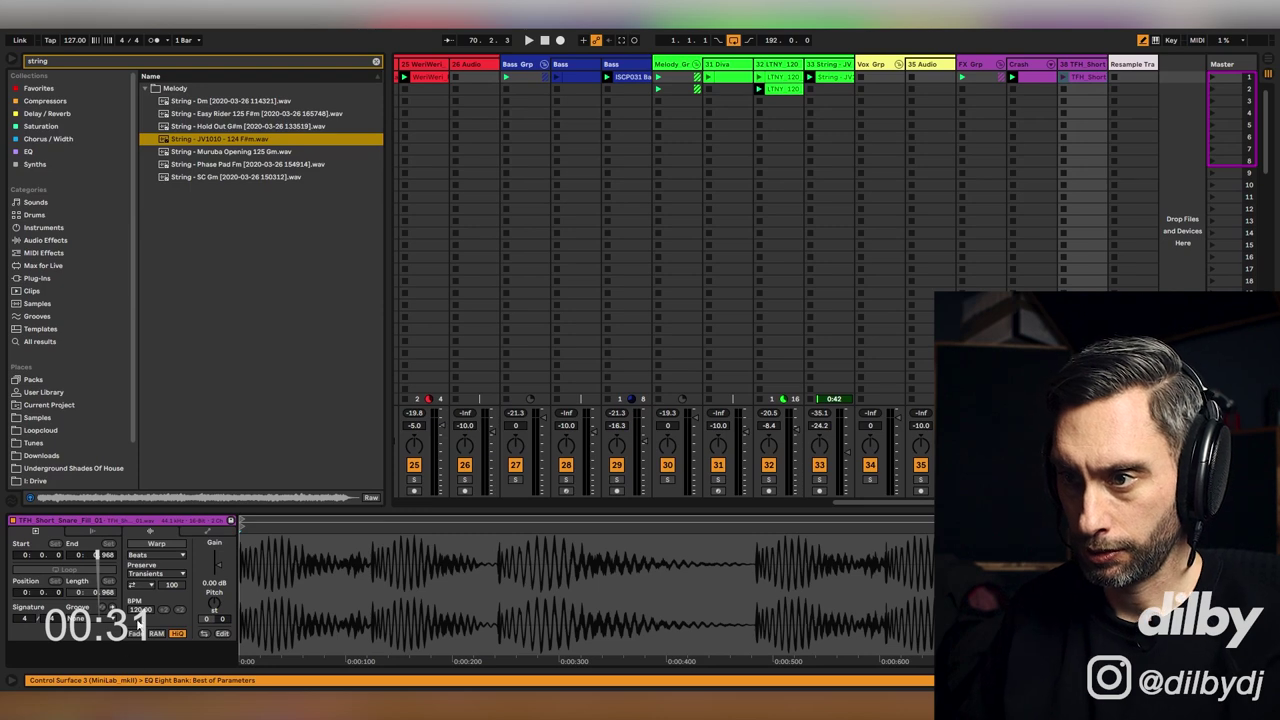
- Enable Warp on the snare fill clip and set its BPM to 124
{"action": "left_click", "coordinate": [155, 544]}
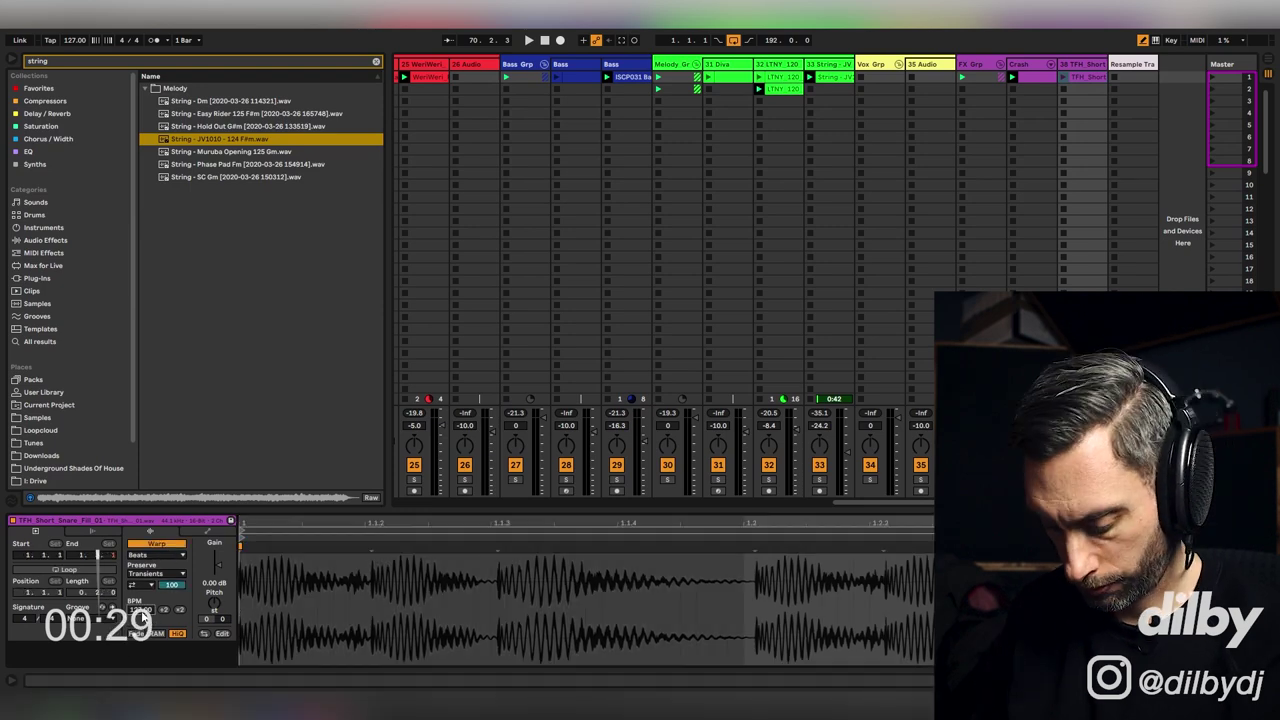
{"action": "left_click_drag", "start_coordinate": [143, 616], "coordinate": [146, 622]}
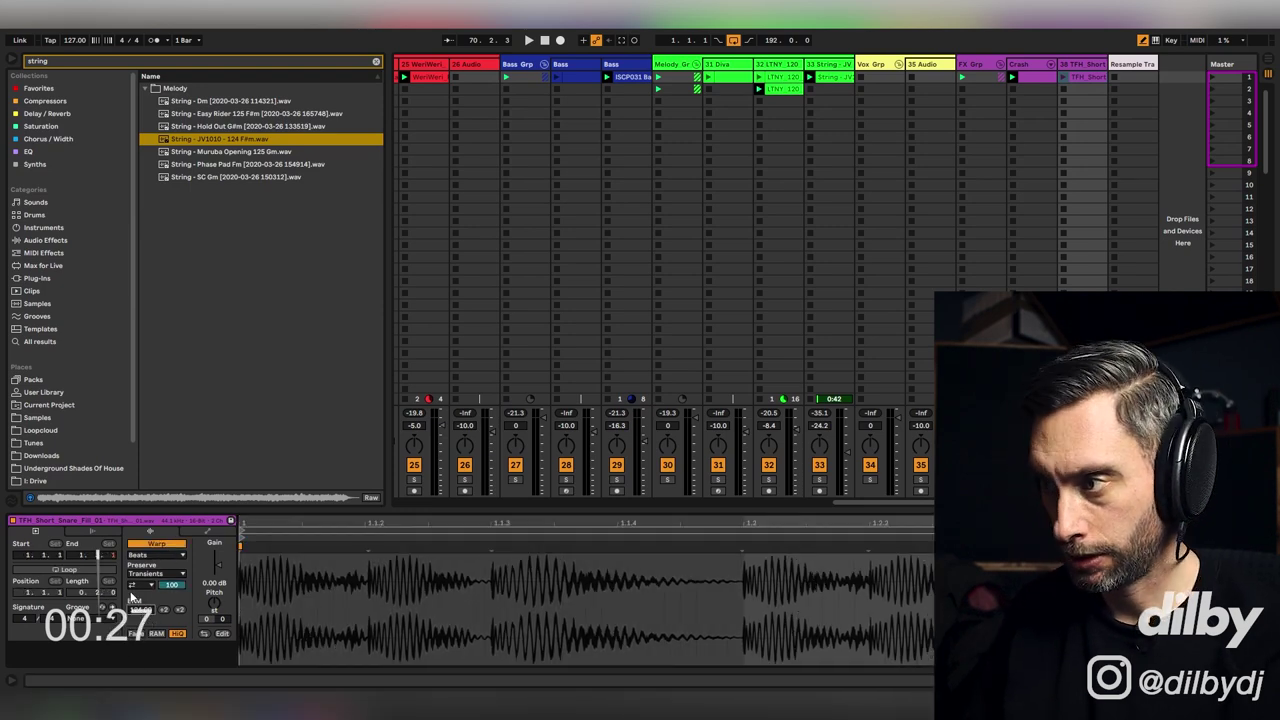
{"action": "left_click", "coordinate": [171, 585]}
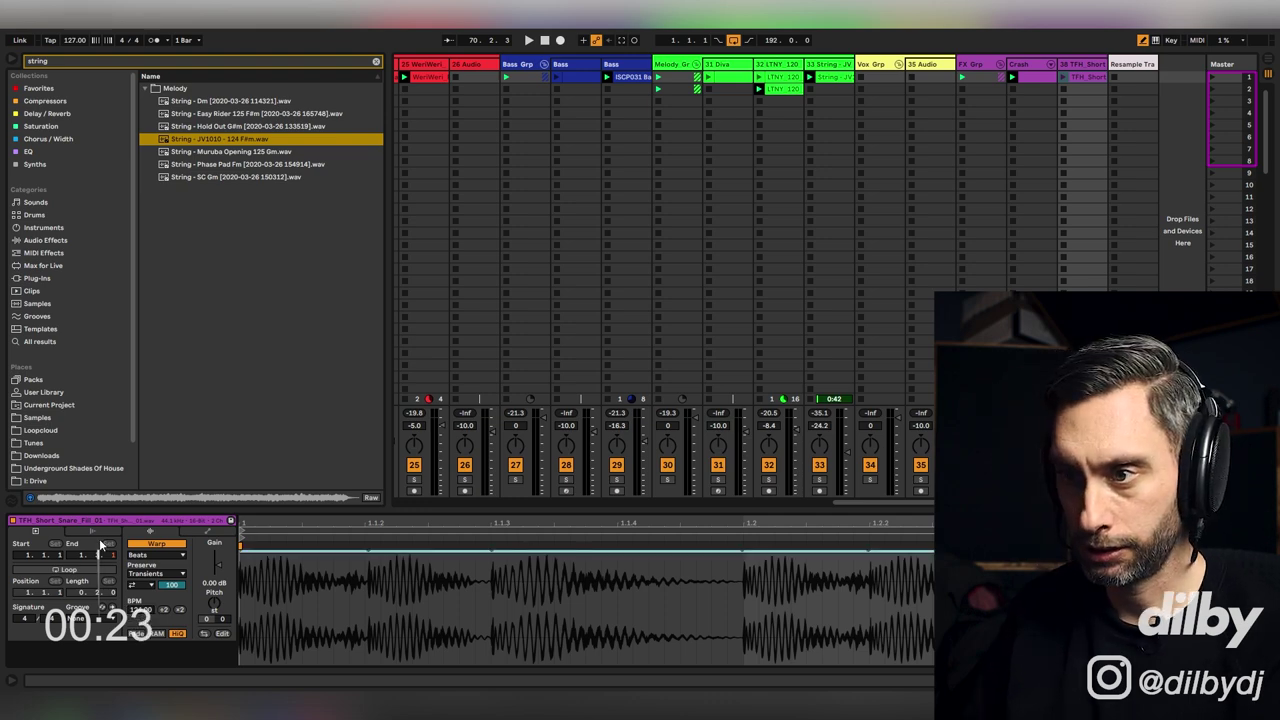
- Turn on looping for the snare fill clip and set its loop length to 5 bars
{"action": "left_click", "coordinate": [197, 532]}
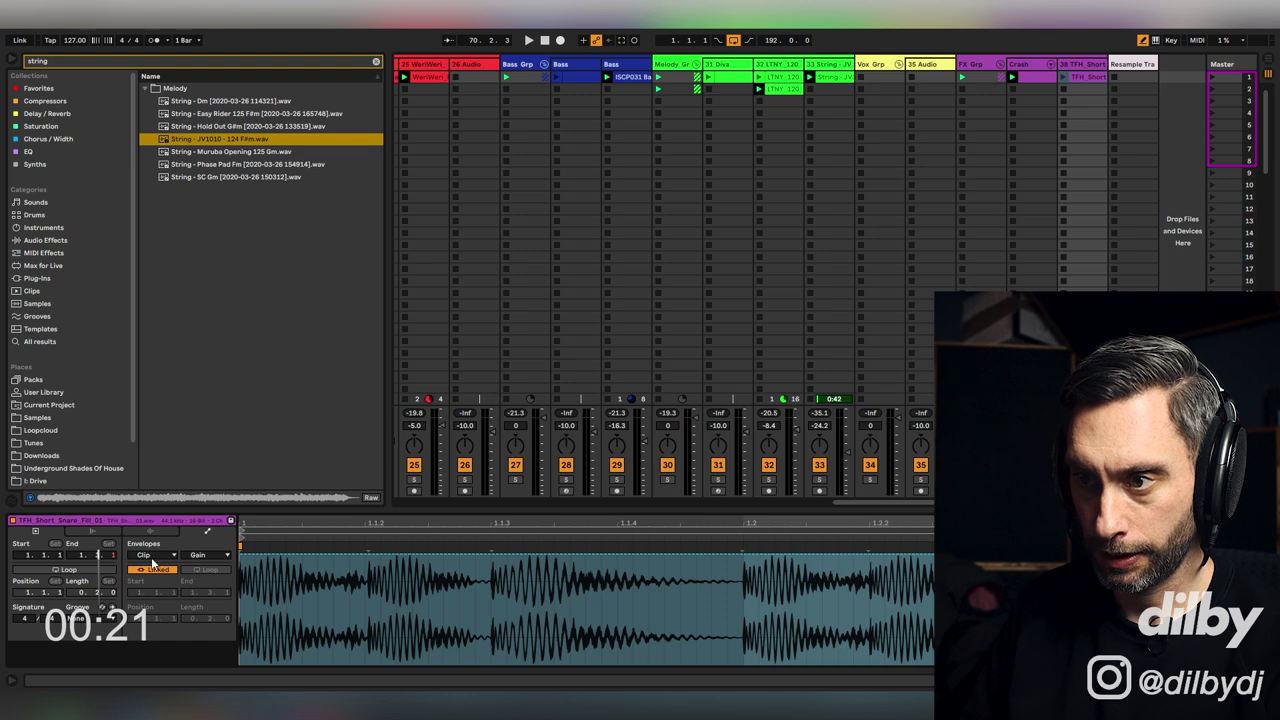
{"action": "left_click", "coordinate": [78, 571]}
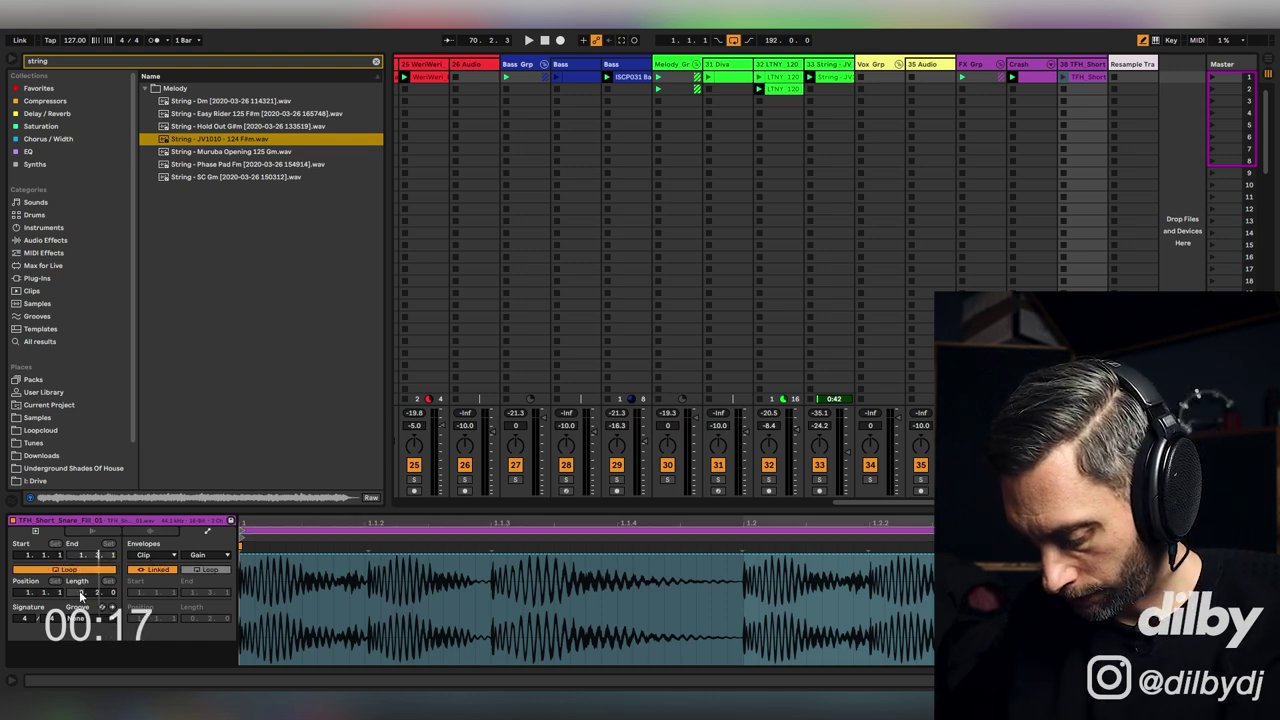
{"action": "type", "text": "5"}
{"action": "key", "text": "Return"}
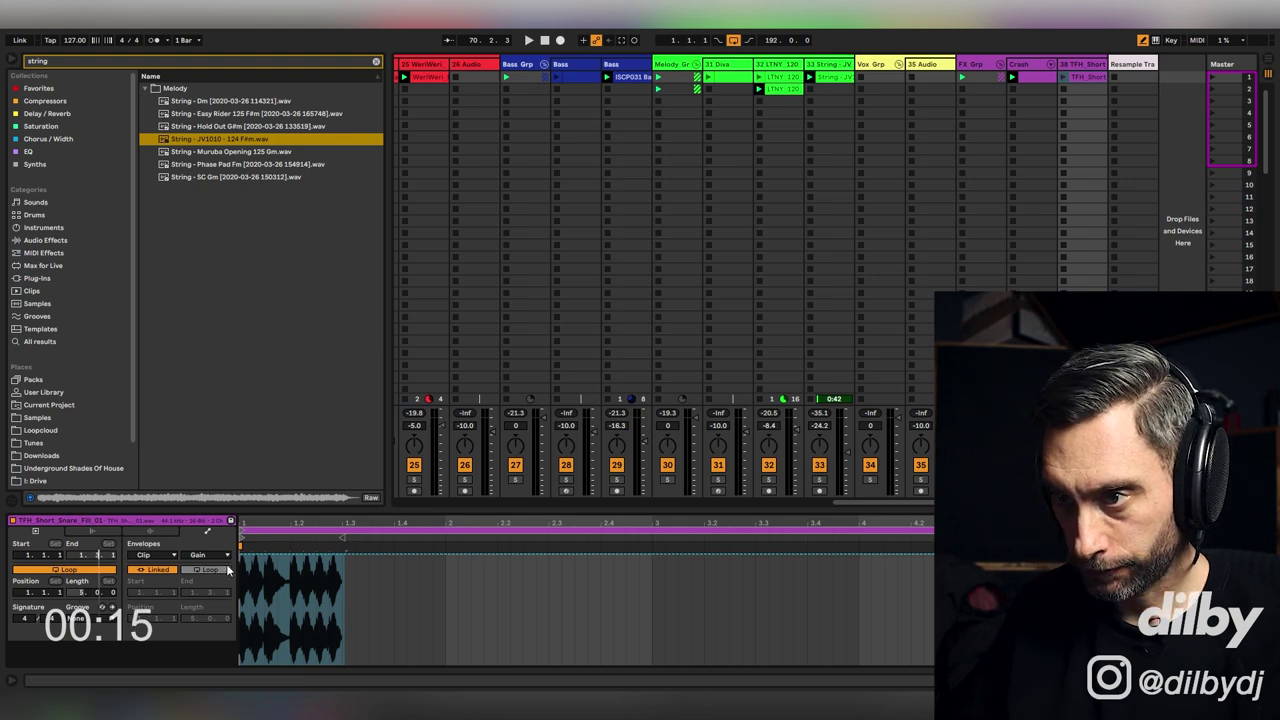
- Set the snare fill's clip gain to -5 dB and shift its audio from the clip start toward the end of bar 4
{"action": "left_click", "coordinate": [149, 532]}
{"action": "left_click_drag", "start_coordinate": [220, 580], "coordinate": [219, 572]}
{"action": "left_click", "coordinate": [243, 553]}
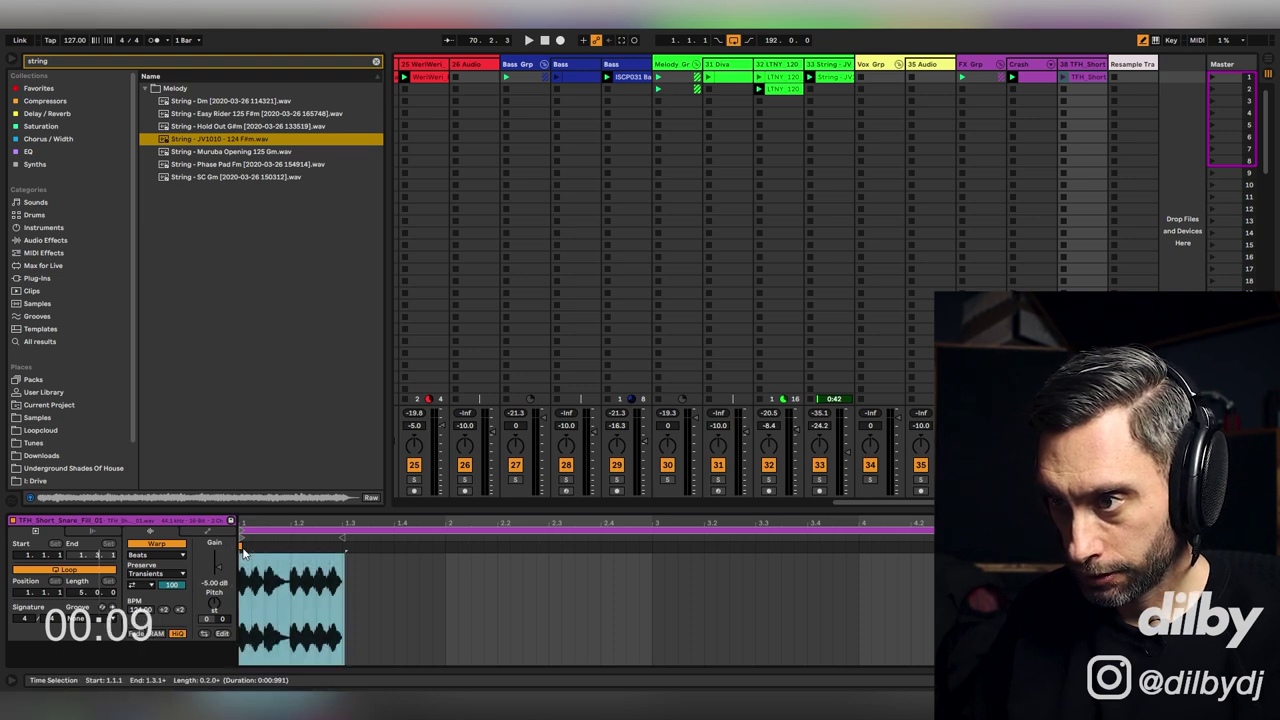
{"action": "left_click_drag", "start_coordinate": [241, 548], "coordinate": [1039, 548]}
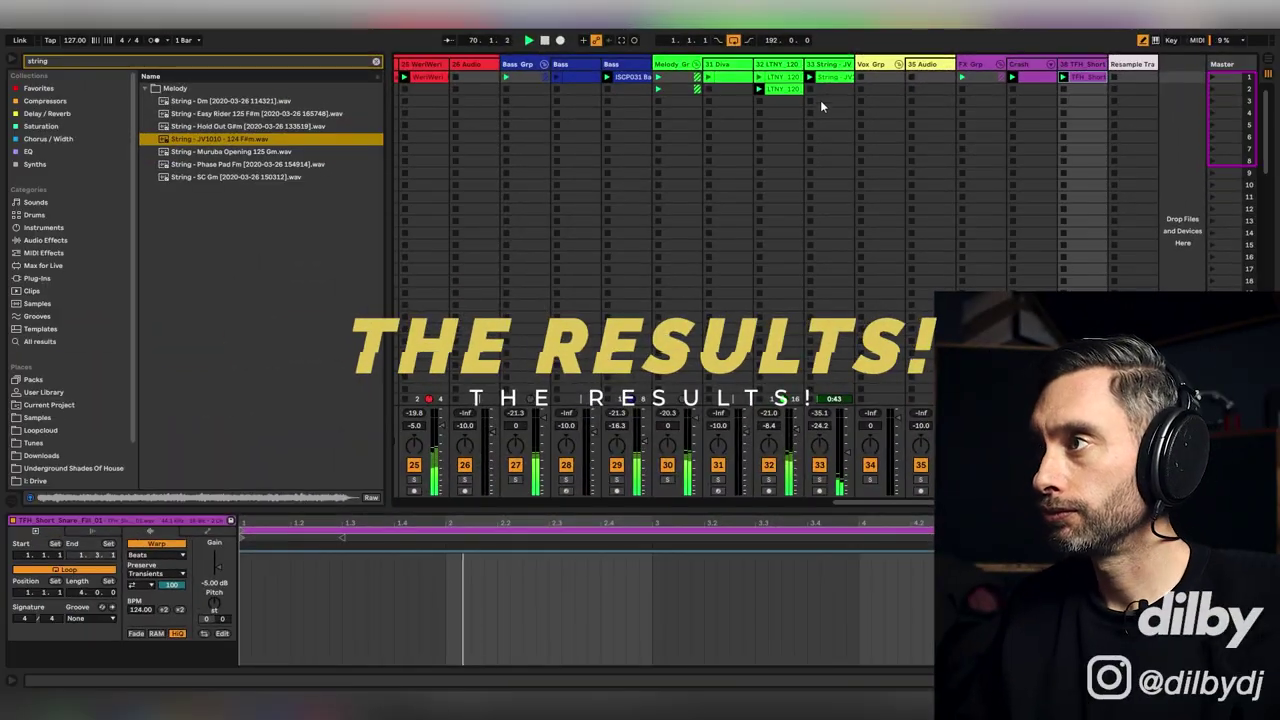
- Select the second LTNY_120 clip on track 32, show its track's effect chain during playback, and stop the set
{"action": "left_click", "coordinate": [785, 89]}
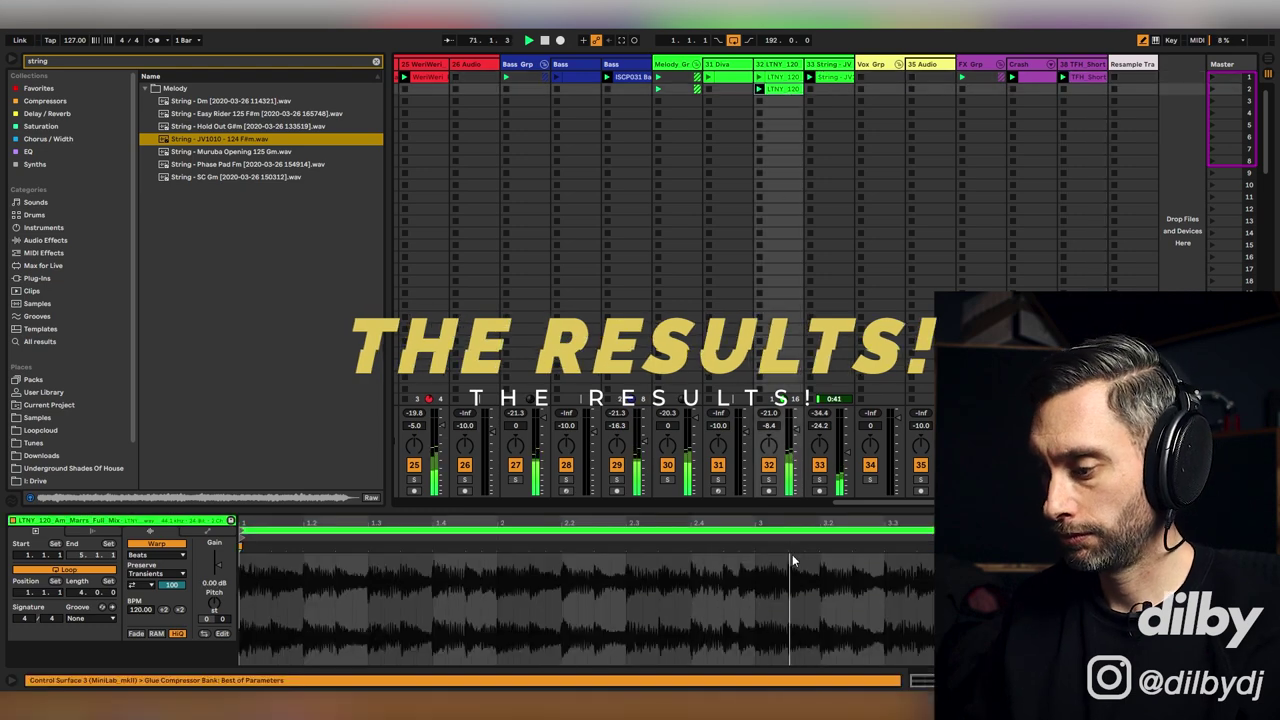
{"action": "key", "text": "shift+Tab"}
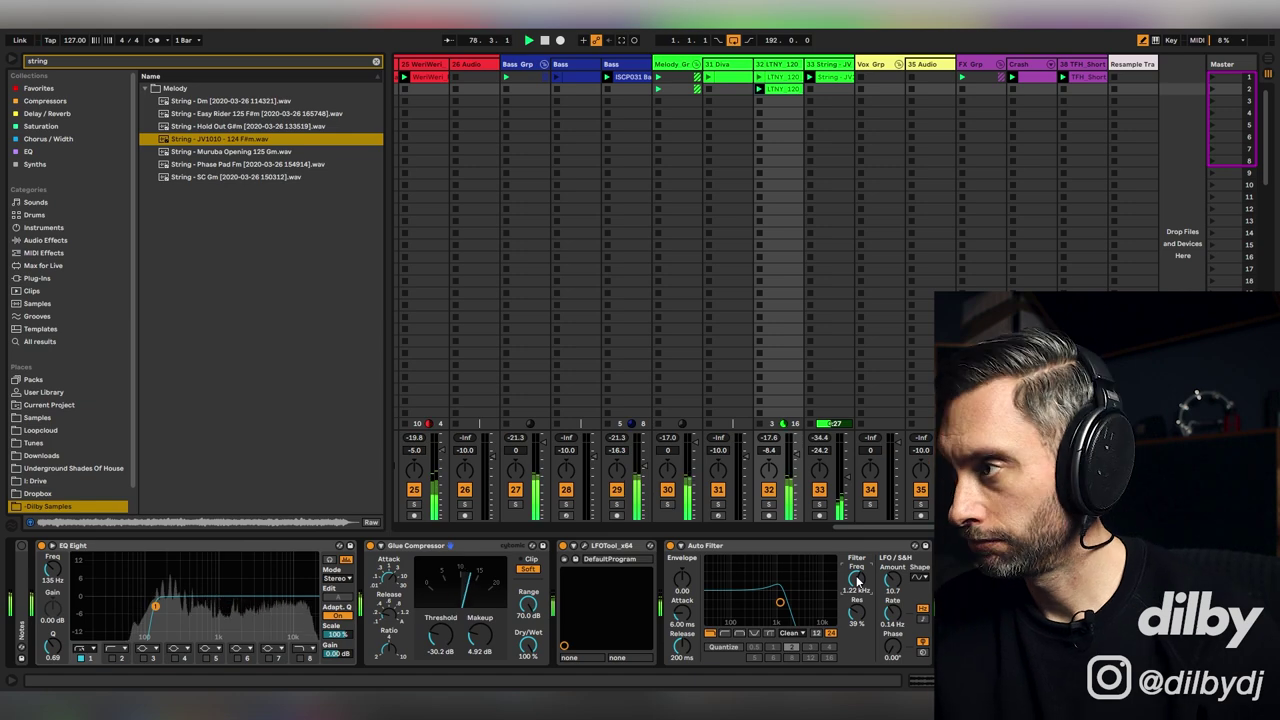
{"action": "key", "text": "space"}
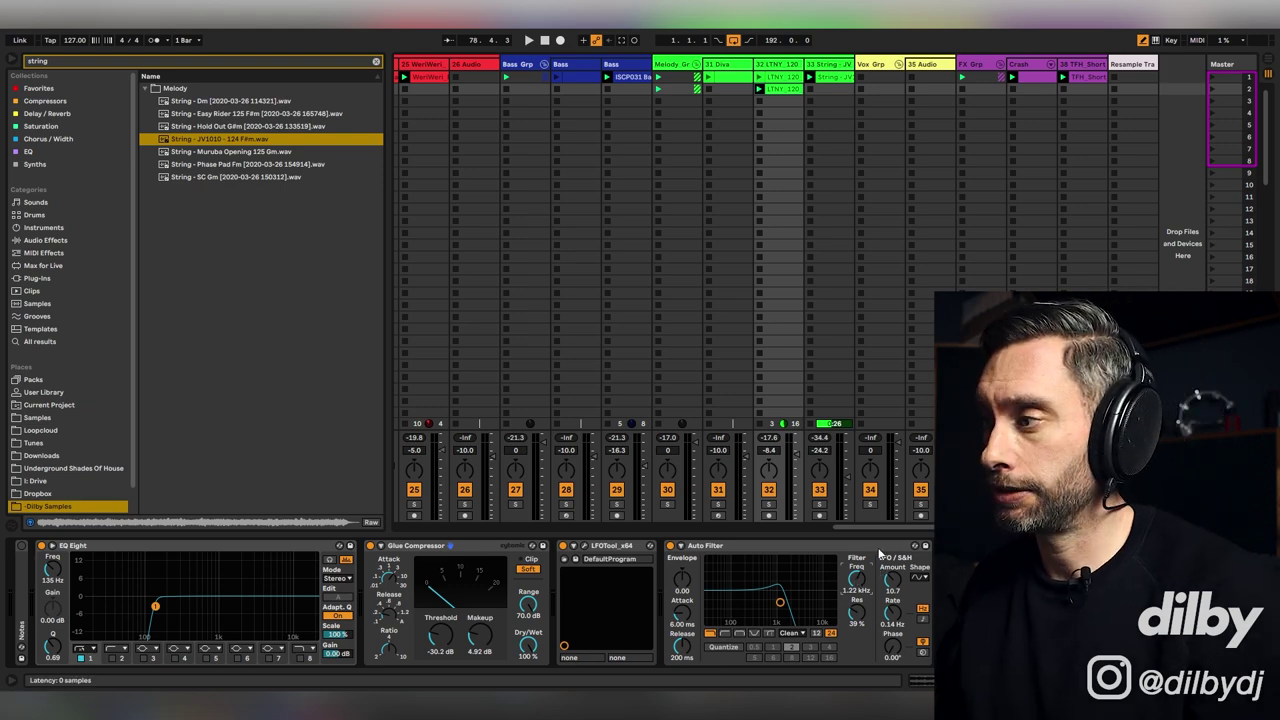
{"action": "left_click_drag", "start_coordinate": [890, 530], "coordinate": [857, 531]}
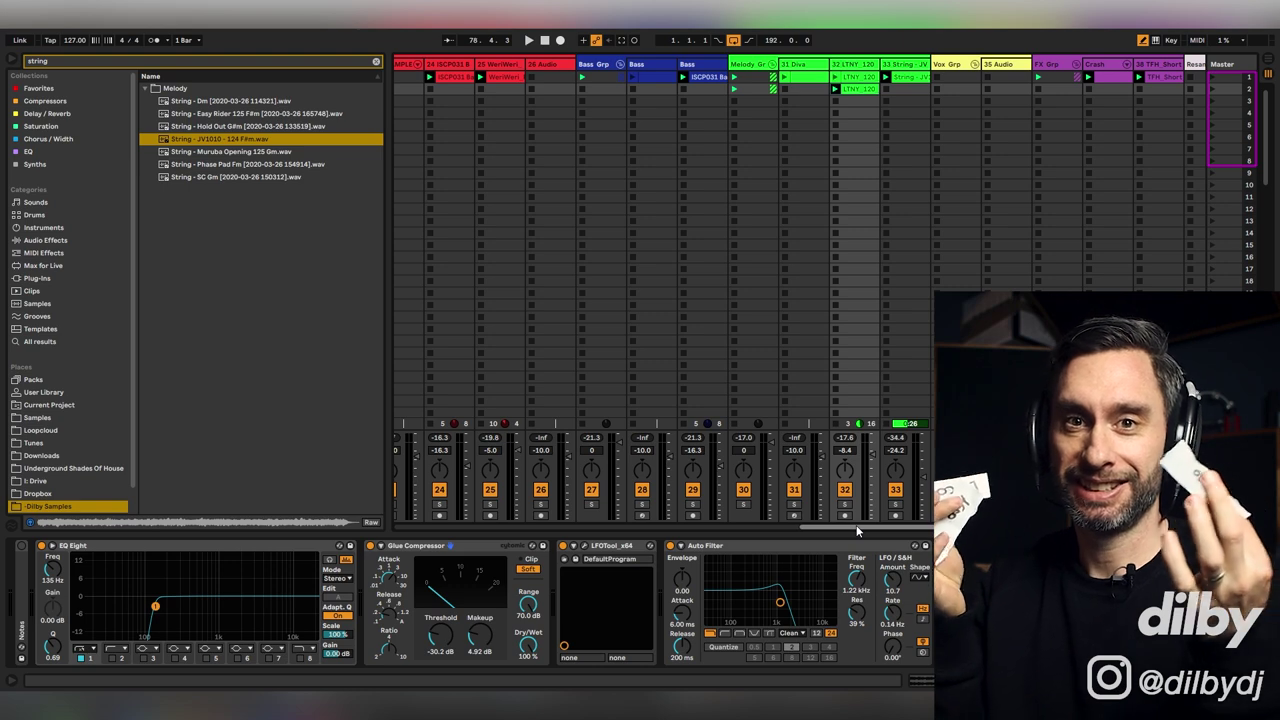